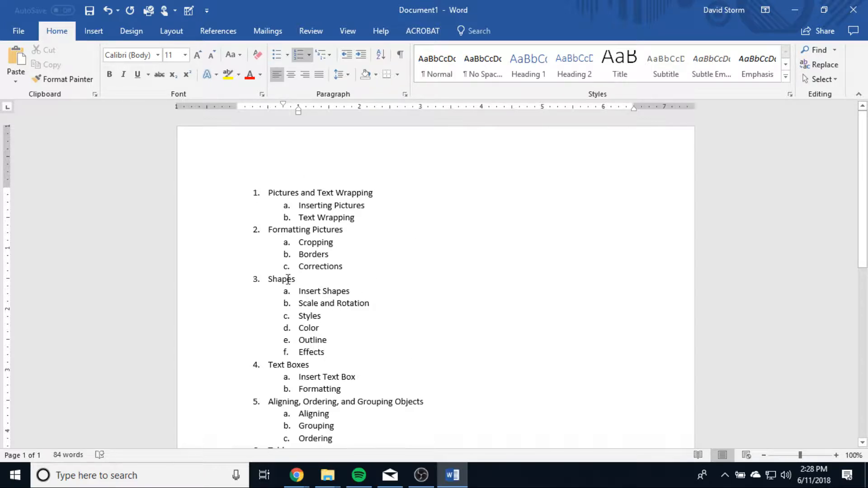
{"action": "scroll", "coordinate": [476, 373], "scroll_direction": "down", "scroll_amount": 3}
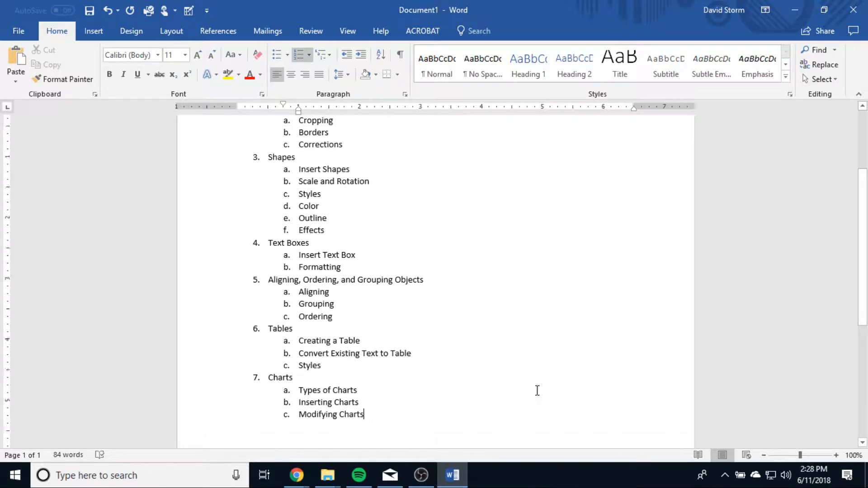
{"action": "scroll", "coordinate": [536, 389], "scroll_direction": "up", "scroll_amount": 2}
{"action": "scroll", "coordinate": [536, 385], "scroll_direction": "up", "scroll_amount": 2}
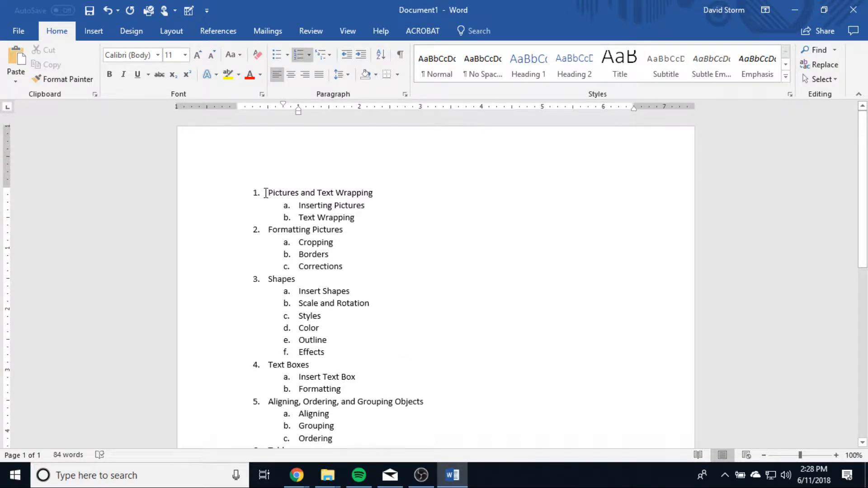
{"action": "left_click_drag", "start_coordinate": [266, 193], "coordinate": [404, 192]}
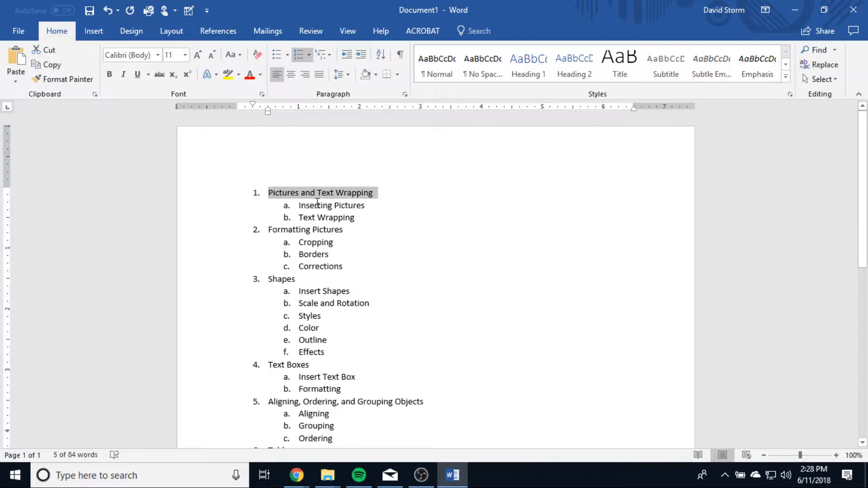
End the numbered outline after its last item, Modifying Charts, and add blank unnumbered lines below it.
{"action": "scroll", "coordinate": [482, 308], "scroll_direction": "down", "scroll_amount": 9}
{"action": "left_click", "coordinate": [297, 182]}
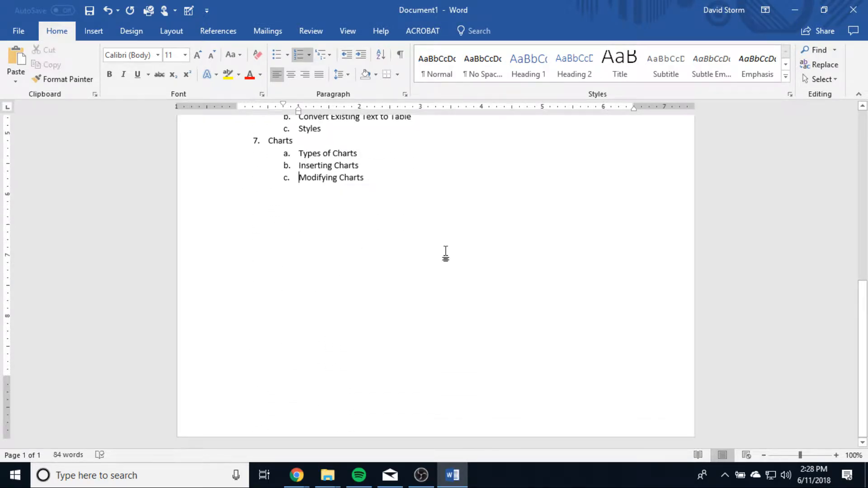
{"action": "key", "text": "Return"}
{"action": "key", "text": "Return"}
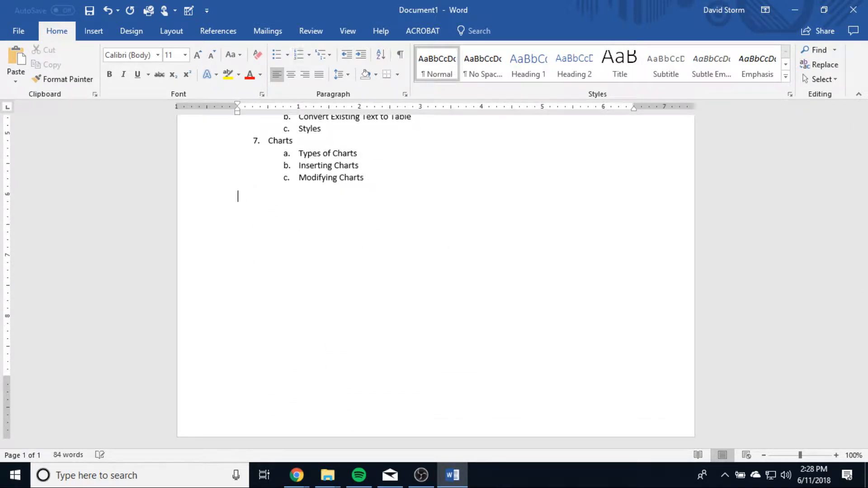
{"action": "key", "text": "Return"}
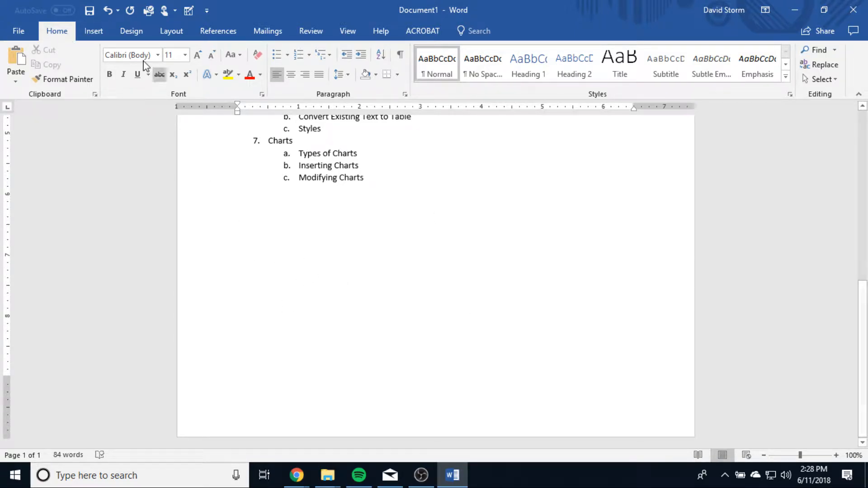
Insert the picture Spanish Club Logo.png from the Desktop folder below the outline.
{"action": "left_click", "coordinate": [94, 36]}
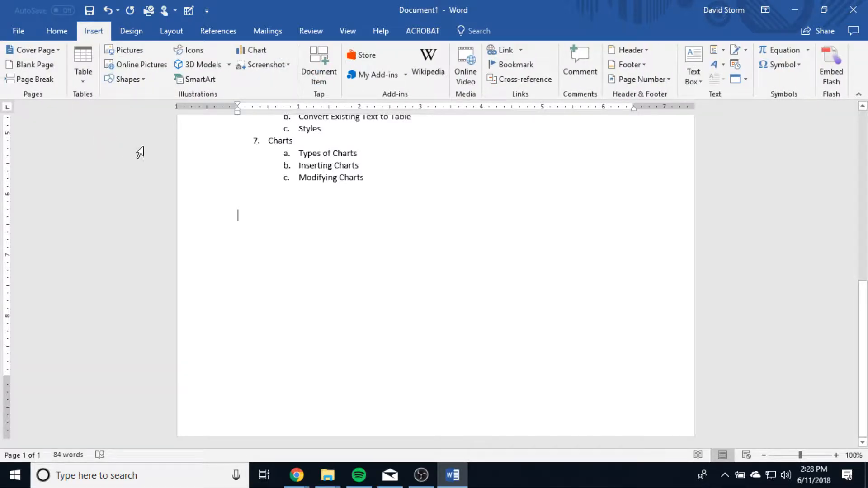
{"action": "left_click", "coordinate": [134, 53]}
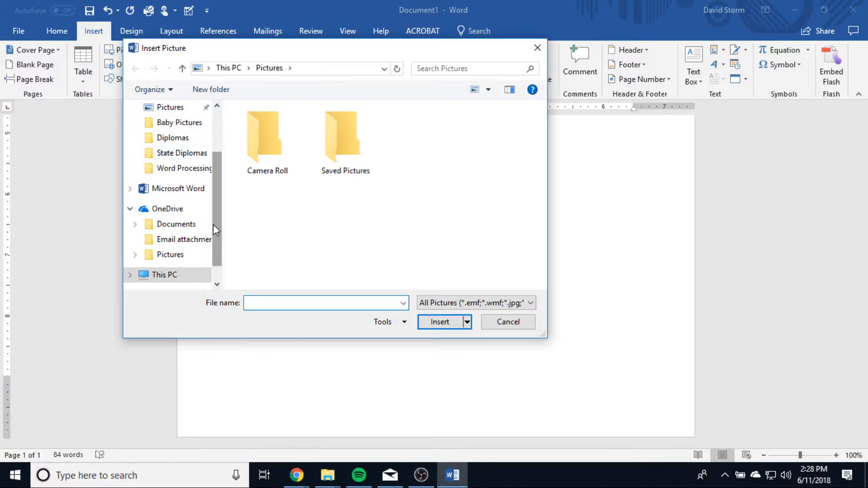
{"action": "left_click_drag", "start_coordinate": [217, 231], "coordinate": [232, 161]}
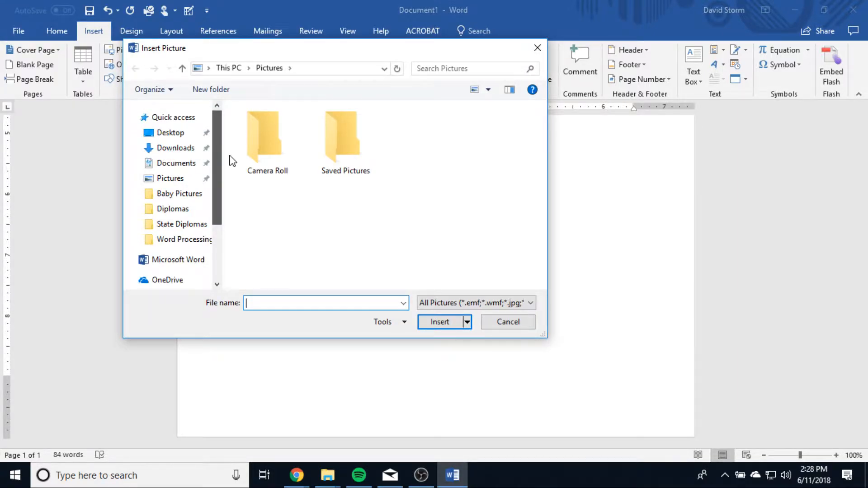
{"action": "left_click", "coordinate": [171, 132]}
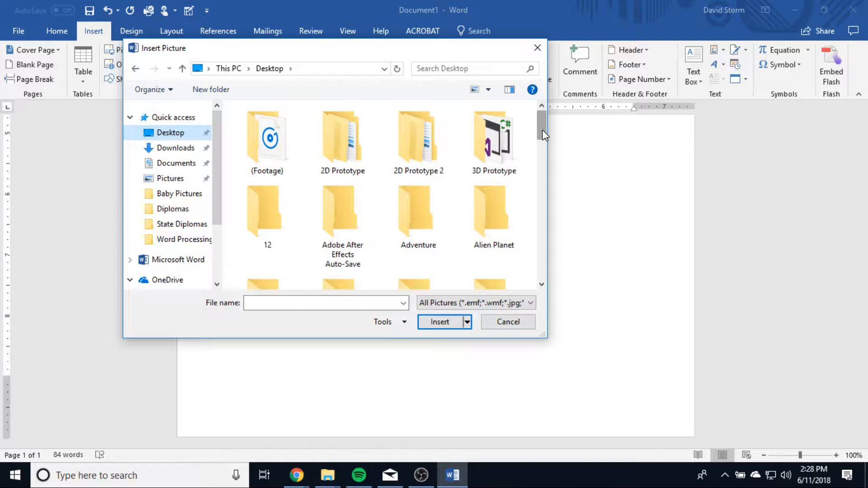
{"action": "left_click_drag", "start_coordinate": [542, 134], "coordinate": [544, 256]}
{"action": "left_click", "coordinate": [496, 219]}
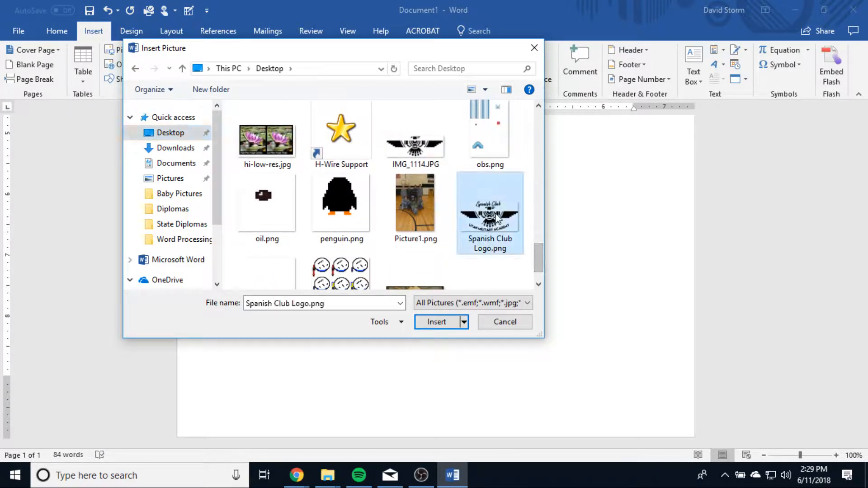
{"action": "left_click", "coordinate": [433, 322]}
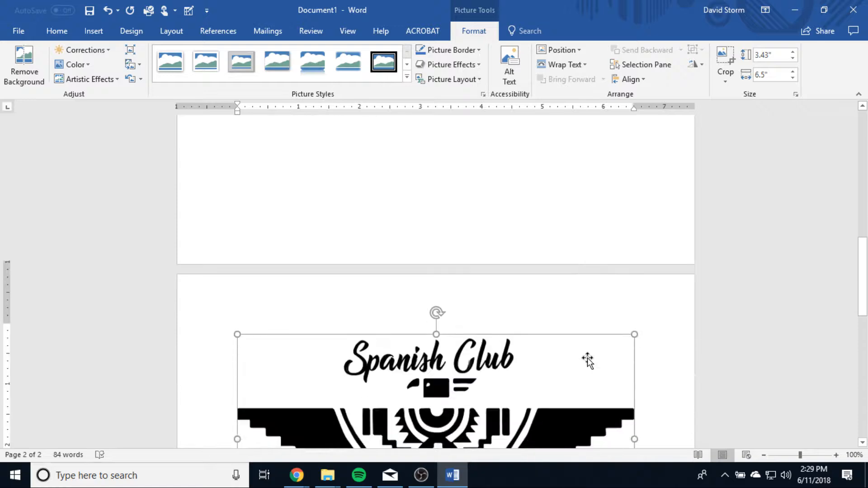
Resize the logo without keeping its proportions, to about 5.48" wide and about 2.98" high.
{"action": "scroll", "coordinate": [586, 362], "scroll_direction": "down", "scroll_amount": 3}
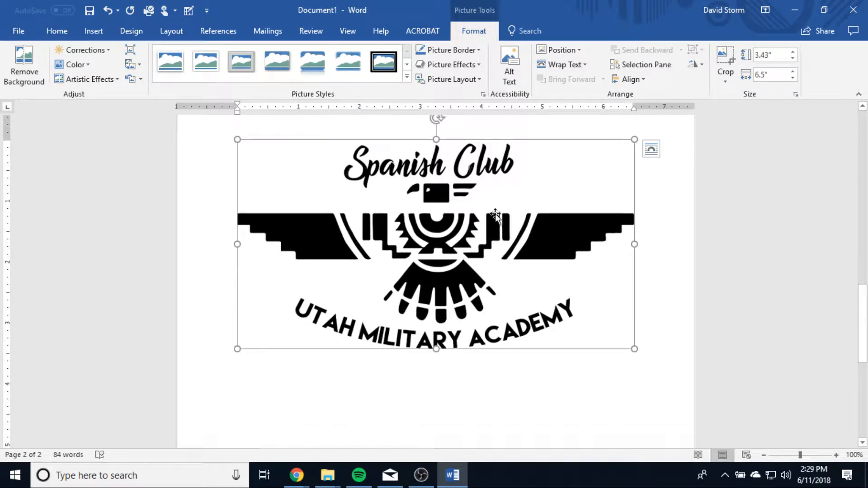
{"action": "scroll", "coordinate": [562, 319], "scroll_direction": "up", "scroll_amount": 1}
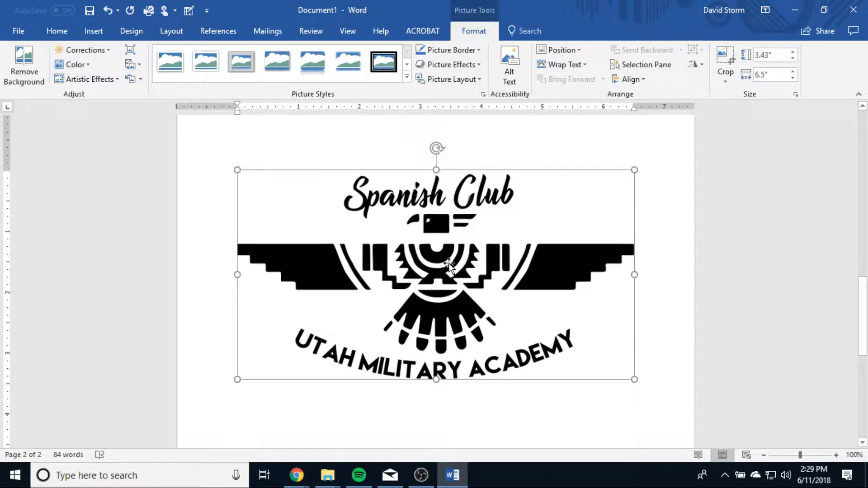
{"action": "scroll", "coordinate": [570, 248], "scroll_direction": "up", "scroll_amount": 10}
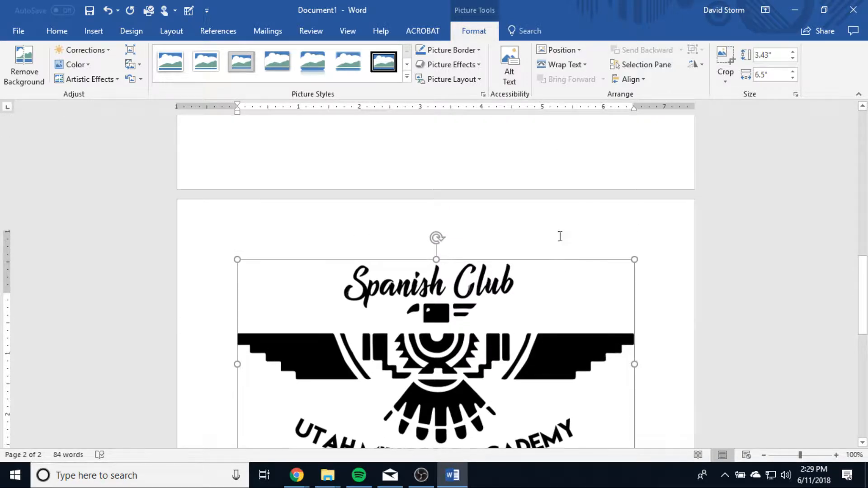
{"action": "scroll", "coordinate": [559, 236], "scroll_direction": "down", "scroll_amount": 9}
{"action": "scroll", "coordinate": [434, 263], "scroll_direction": "up", "scroll_amount": 8}
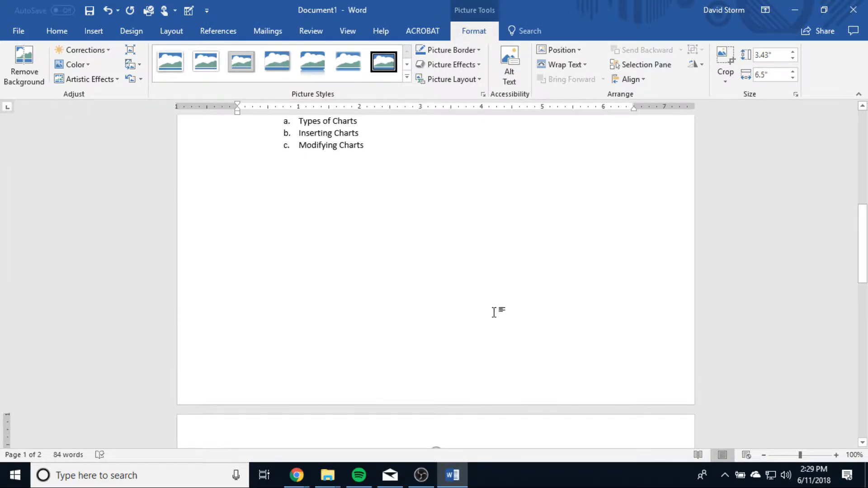
{"action": "scroll", "coordinate": [494, 313], "scroll_direction": "down", "scroll_amount": 11}
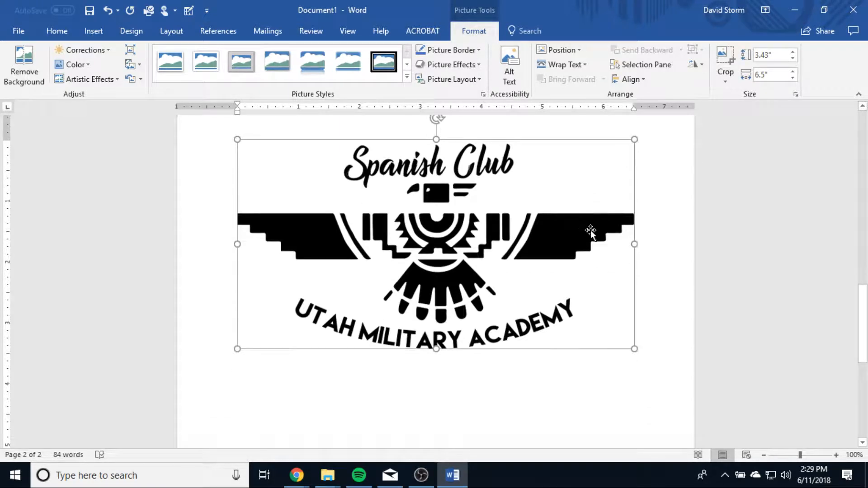
{"action": "scroll", "coordinate": [551, 226], "scroll_direction": "up", "scroll_amount": 1}
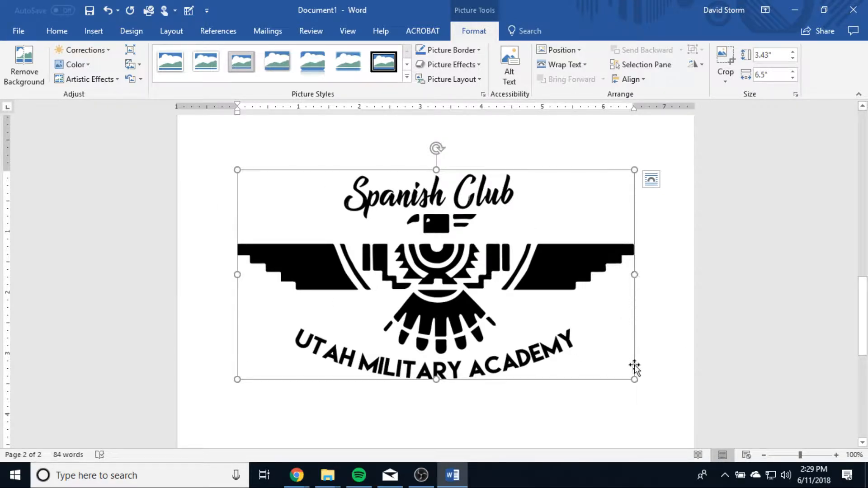
{"action": "left_click_drag", "start_coordinate": [632, 275], "coordinate": [571, 274]}
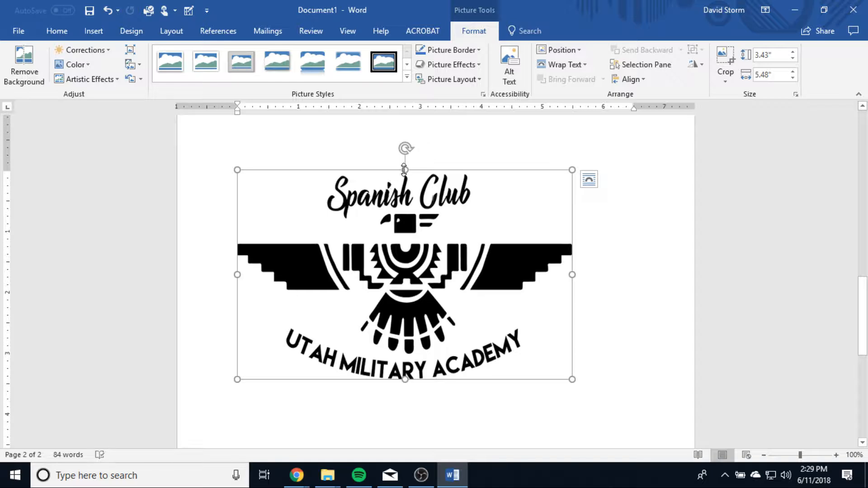
{"action": "left_click_drag", "start_coordinate": [405, 170], "coordinate": [405, 197]}
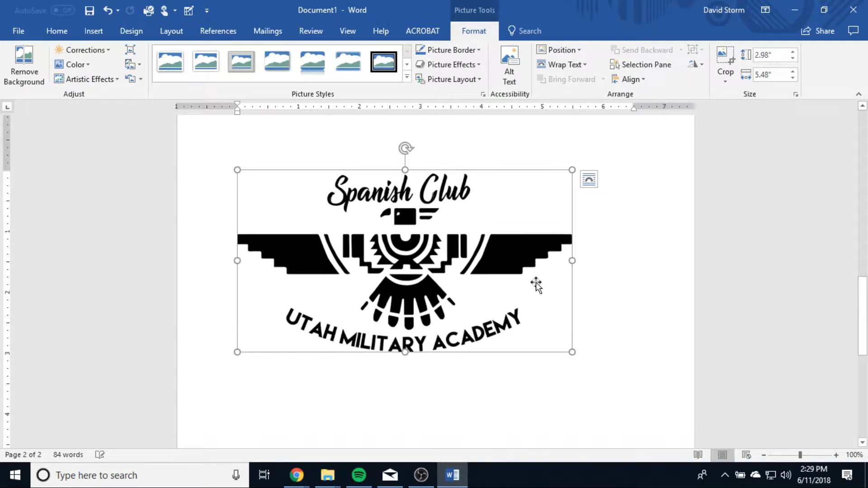
Scale the logo proportionally to about 4.71" by 2.56", and stretch only its width to about 6.7".
{"action": "left_click_drag", "start_coordinate": [572, 352], "coordinate": [631, 272]}
{"action": "scroll", "coordinate": [627, 352], "scroll_direction": "up", "scroll_amount": 1}
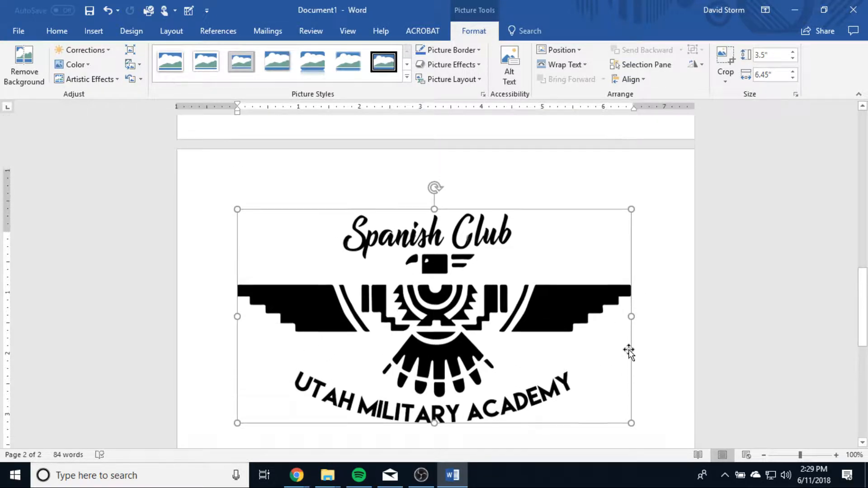
{"action": "scroll", "coordinate": [631, 400], "scroll_direction": "down", "scroll_amount": 2}
{"action": "left_click_drag", "start_coordinate": [631, 353], "coordinate": [524, 280]}
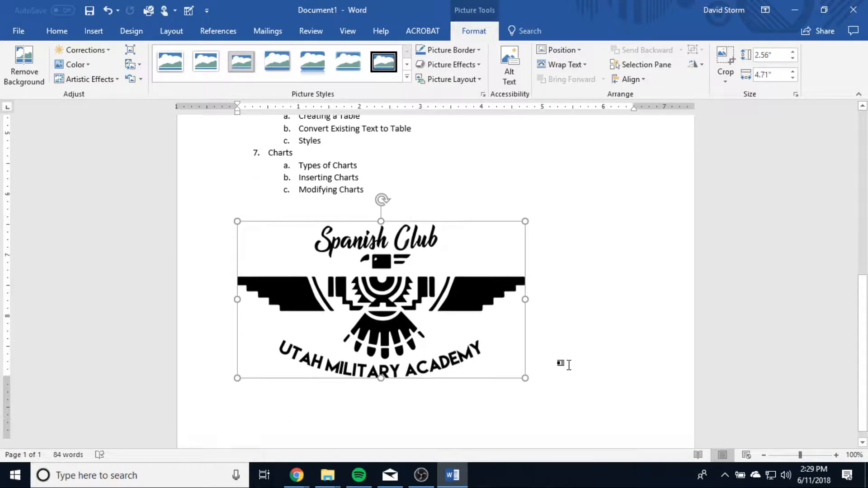
{"action": "left_click_drag", "start_coordinate": [525, 286], "coordinate": [646, 308]}
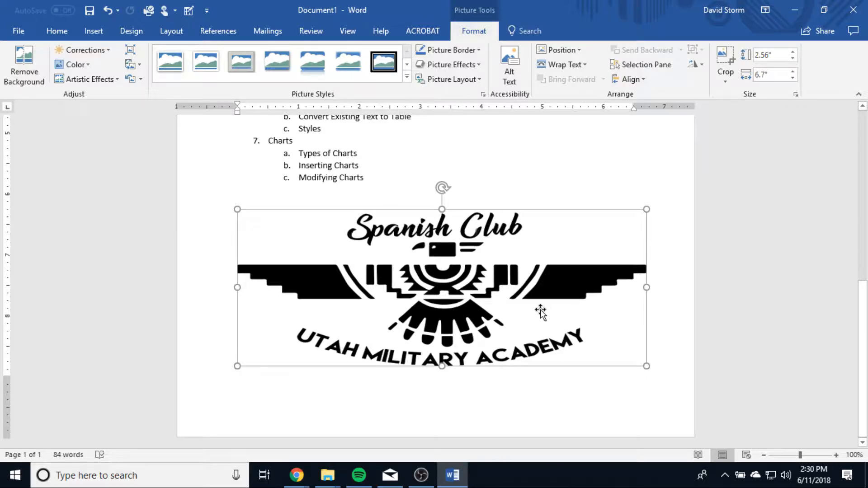
Rotate the logo a quarter turn clockwise and turn it back upright.
{"action": "scroll", "coordinate": [543, 317], "scroll_direction": "up", "scroll_amount": 1}
{"action": "scroll", "coordinate": [497, 312], "scroll_direction": "down", "scroll_amount": 1}
{"action": "left_click_drag", "start_coordinate": [442, 187], "coordinate": [523, 293]}
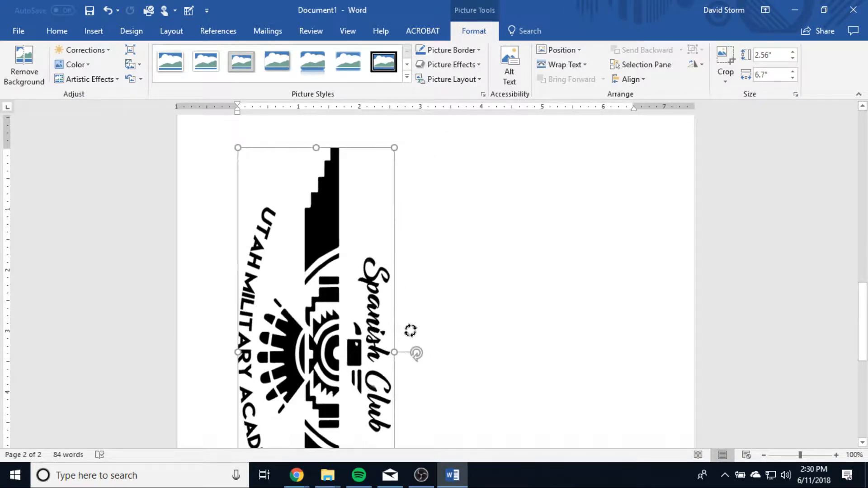
{"action": "left_click_drag", "start_coordinate": [410, 331], "coordinate": [319, 305]}
{"action": "scroll", "coordinate": [503, 319], "scroll_direction": "up", "scroll_amount": 5}
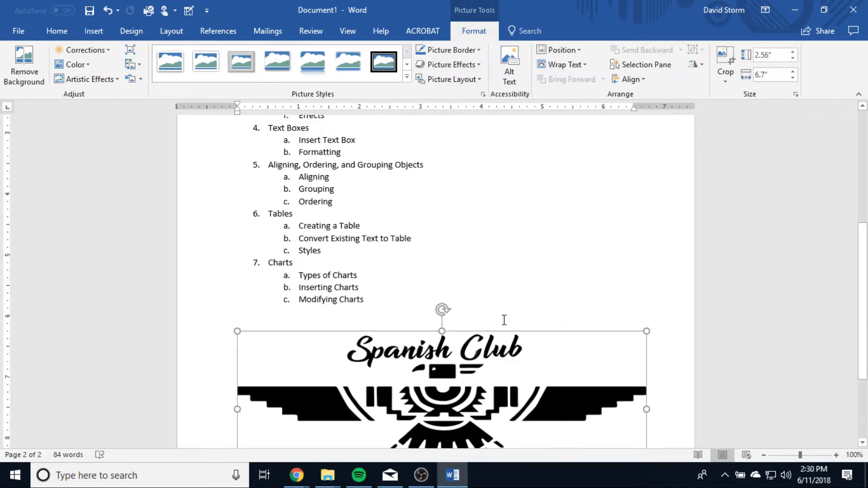
Reselect the logo below the outline and shrink it proportionally to about 3.51" wide by 1.34" high.
{"action": "scroll", "coordinate": [573, 332], "scroll_direction": "down", "scroll_amount": 2}
{"action": "left_click", "coordinate": [705, 353]}
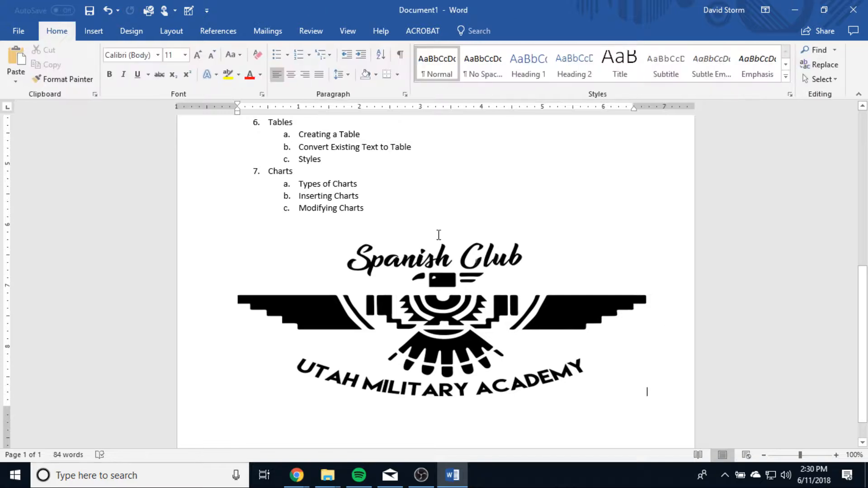
{"action": "double_click", "coordinate": [396, 274]}
{"action": "scroll", "coordinate": [512, 316], "scroll_direction": "up", "scroll_amount": 3}
{"action": "scroll", "coordinate": [511, 316], "scroll_direction": "up", "scroll_amount": 4}
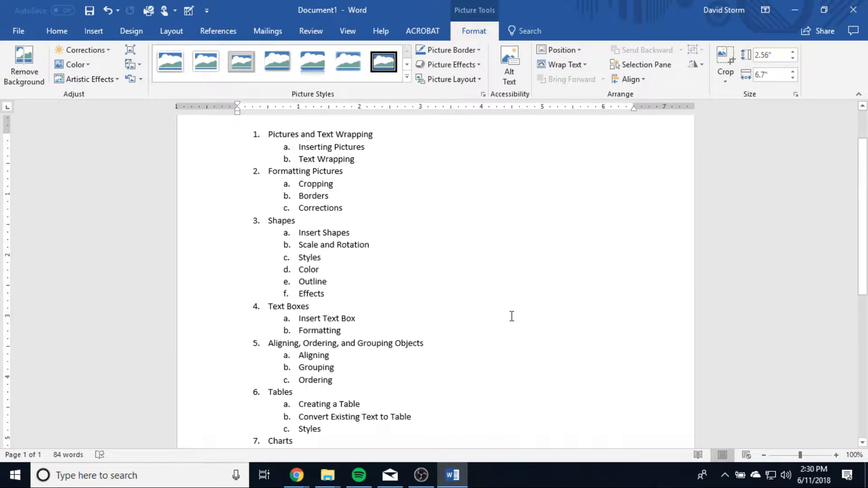
{"action": "scroll", "coordinate": [502, 311], "scroll_direction": "down", "scroll_amount": 7}
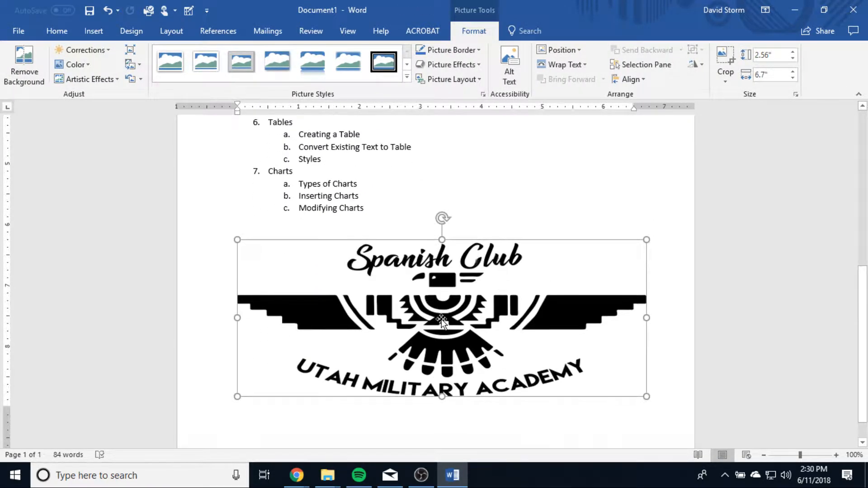
{"action": "scroll", "coordinate": [452, 333], "scroll_direction": "up", "scroll_amount": 2}
{"action": "scroll", "coordinate": [445, 330], "scroll_direction": "down", "scroll_amount": 3}
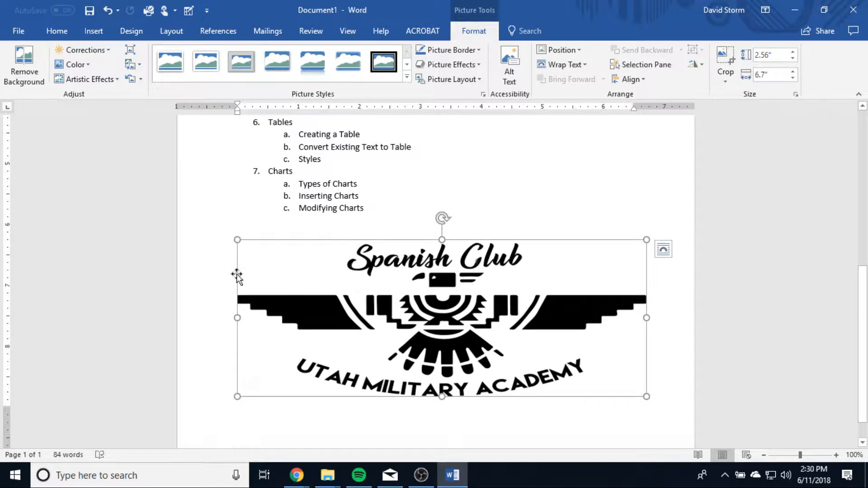
{"action": "left_click_drag", "start_coordinate": [236, 242], "coordinate": [507, 306]}
Move the inline logo up into the outline, directly after the text "Insert Shapes" under Shapes.
{"action": "scroll", "coordinate": [497, 305], "scroll_direction": "up", "scroll_amount": 4}
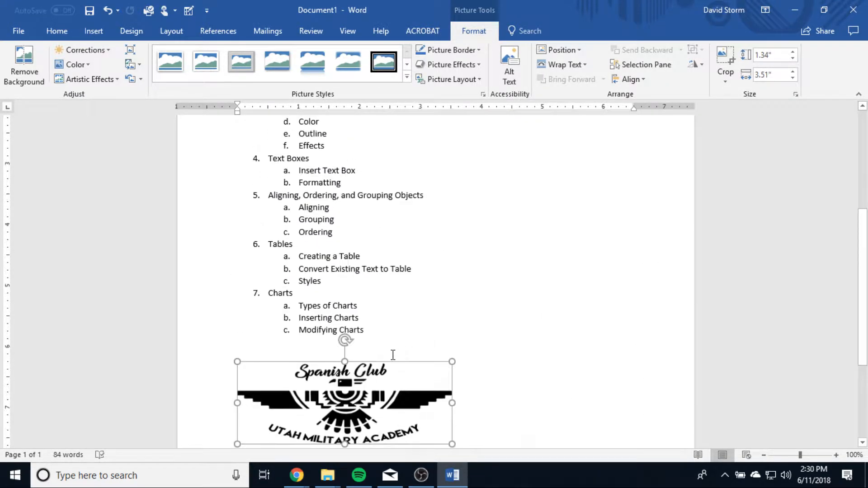
{"action": "left_click_drag", "start_coordinate": [393, 354], "coordinate": [468, 193]}
{"action": "left_click_drag", "start_coordinate": [474, 128], "coordinate": [475, 135]}
{"action": "scroll", "coordinate": [493, 240], "scroll_direction": "up", "scroll_amount": 5}
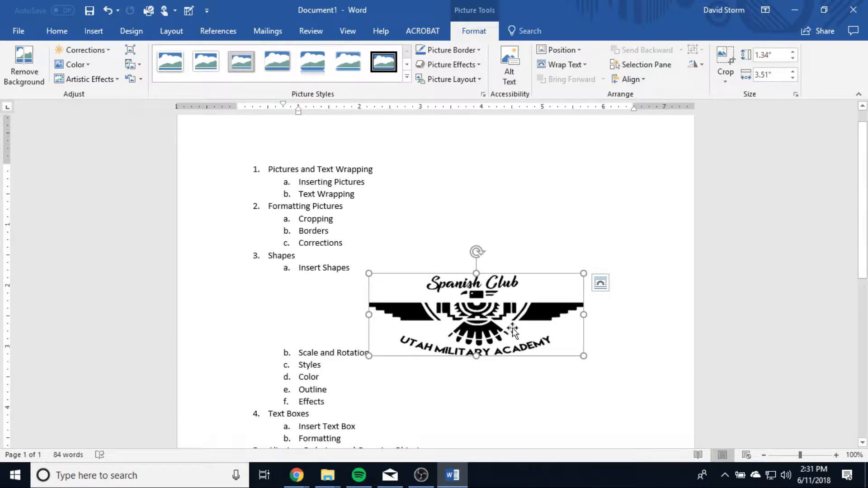
Try the Square and Tight text wrapping options on the logo, and set its wrapping to Through.
{"action": "left_click", "coordinate": [600, 282]}
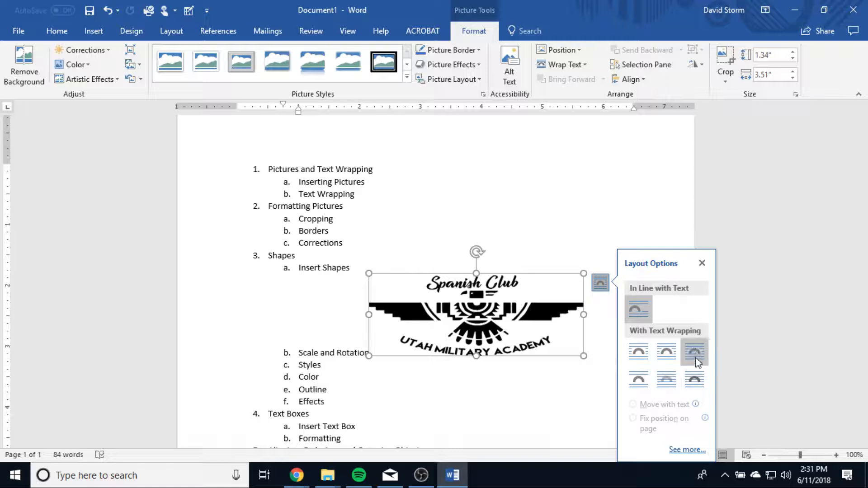
{"action": "left_click", "coordinate": [637, 349]}
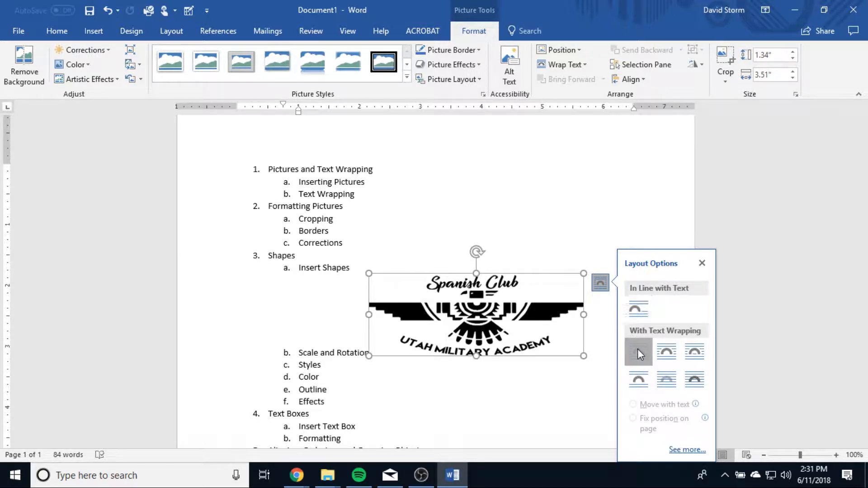
{"action": "left_click", "coordinate": [665, 353]}
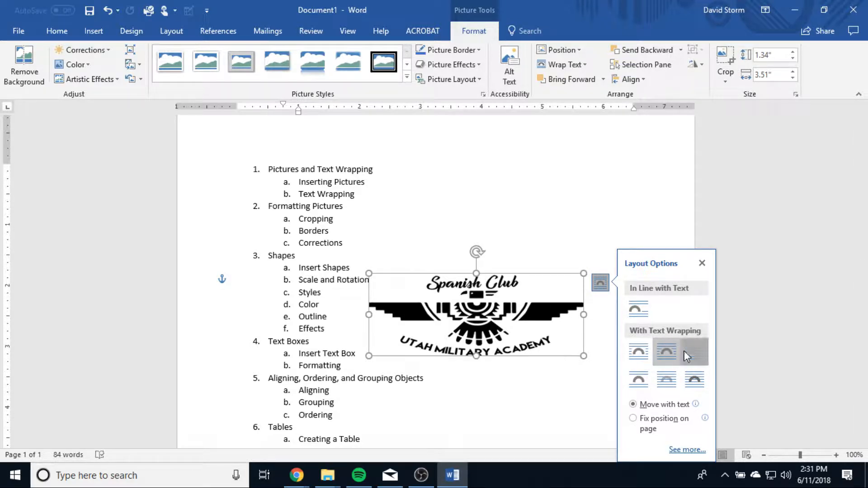
{"action": "left_click", "coordinate": [694, 351]}
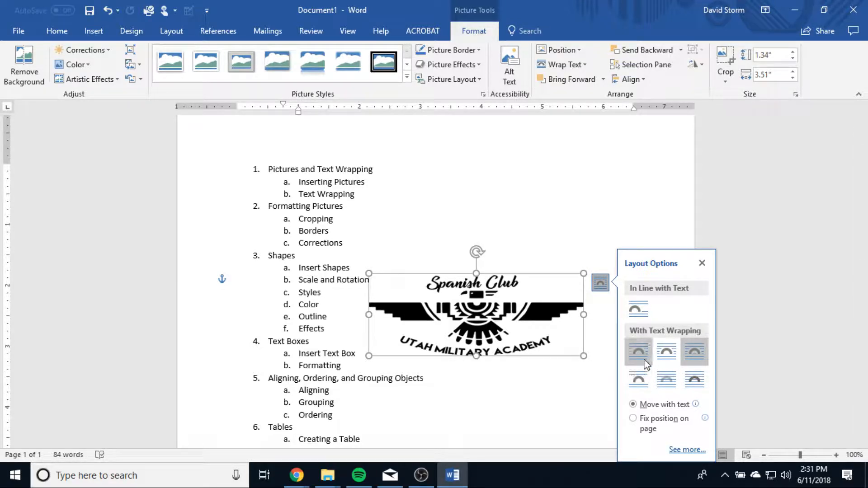
Set the logo's text wrapping to In Front of Text and move it up beside the first outline sections.
{"action": "left_click", "coordinate": [694, 380]}
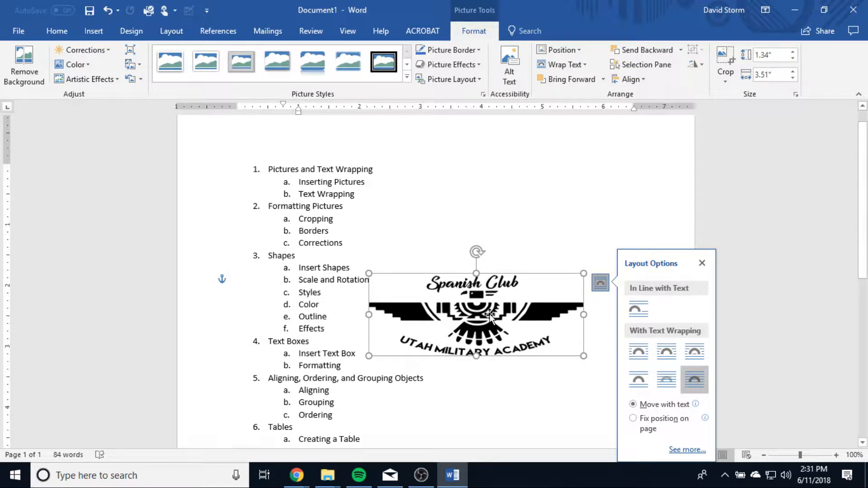
{"action": "left_click", "coordinate": [537, 394]}
{"action": "left_click_drag", "start_coordinate": [498, 317], "coordinate": [543, 220]}
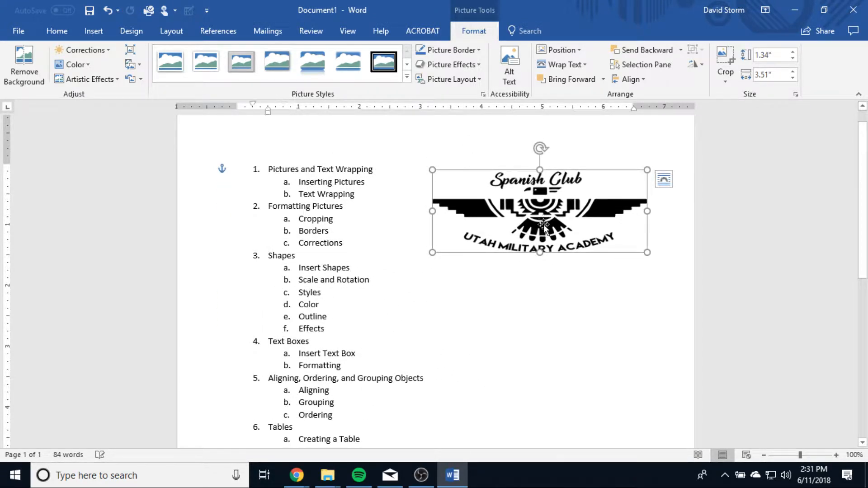
{"action": "left_click", "coordinate": [578, 339]}
Enlarge the logo proportionally and reposition it in the blank space beside outline sections 1 to 3.
{"action": "scroll", "coordinate": [601, 358], "scroll_direction": "up", "scroll_amount": 1}
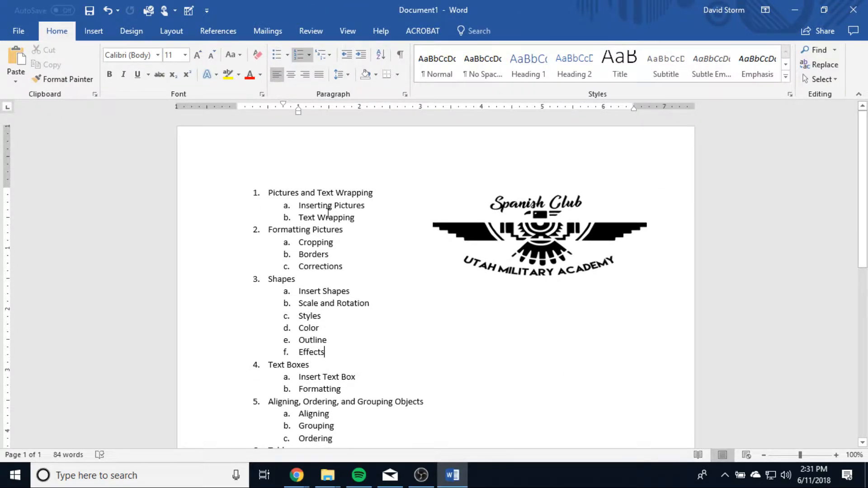
{"action": "left_click", "coordinate": [566, 222]}
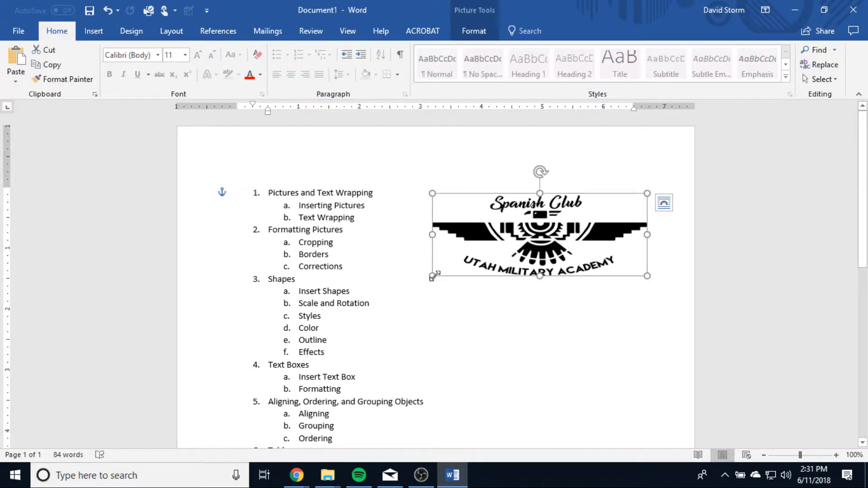
{"action": "left_click_drag", "start_coordinate": [435, 276], "coordinate": [392, 308]}
{"action": "left_click_drag", "start_coordinate": [519, 262], "coordinate": [548, 273]}
{"action": "left_click", "coordinate": [572, 349]}
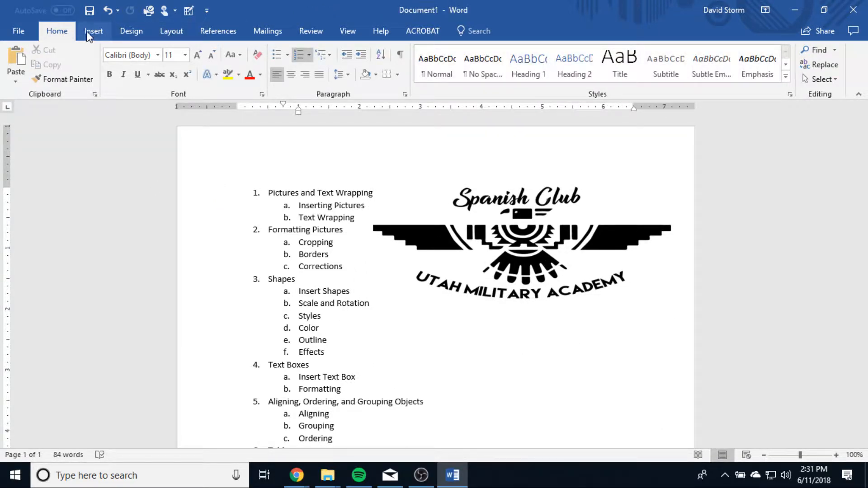
Insert an online picture from Bing's Apple category, choosing the photo of a red apple with a green leaf.
{"action": "left_click", "coordinate": [94, 30]}
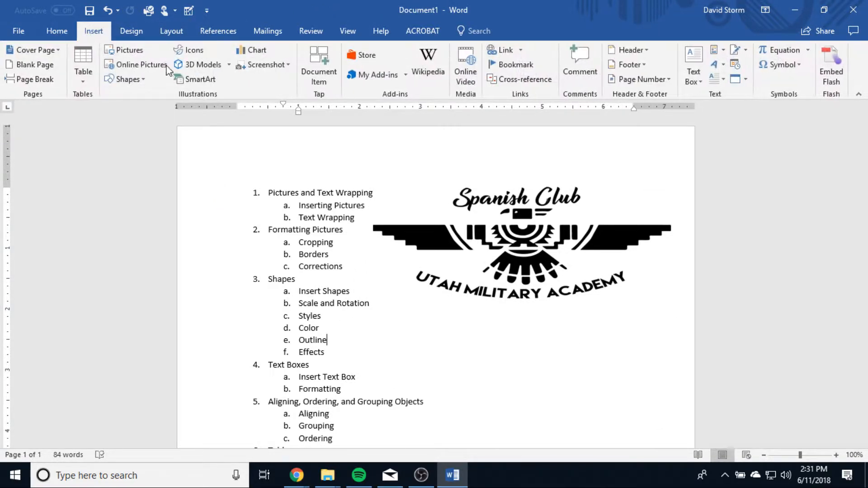
{"action": "left_click", "coordinate": [142, 65]}
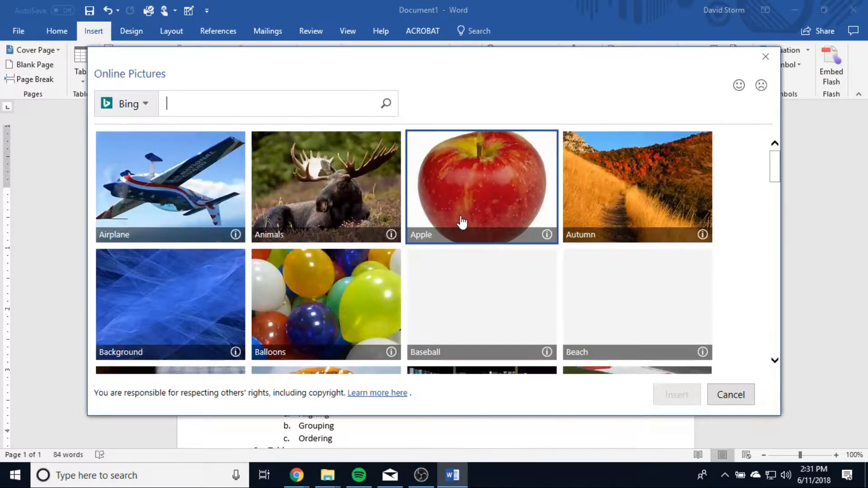
{"action": "left_click", "coordinate": [473, 189]}
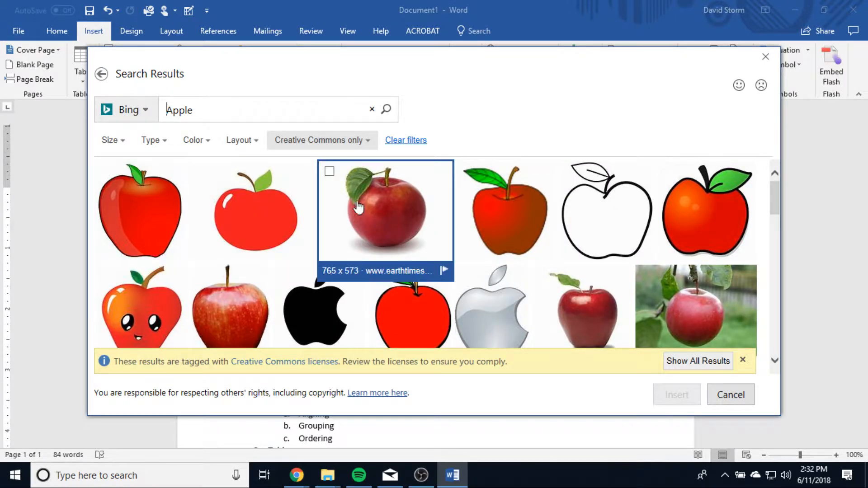
{"action": "left_click", "coordinate": [378, 210]}
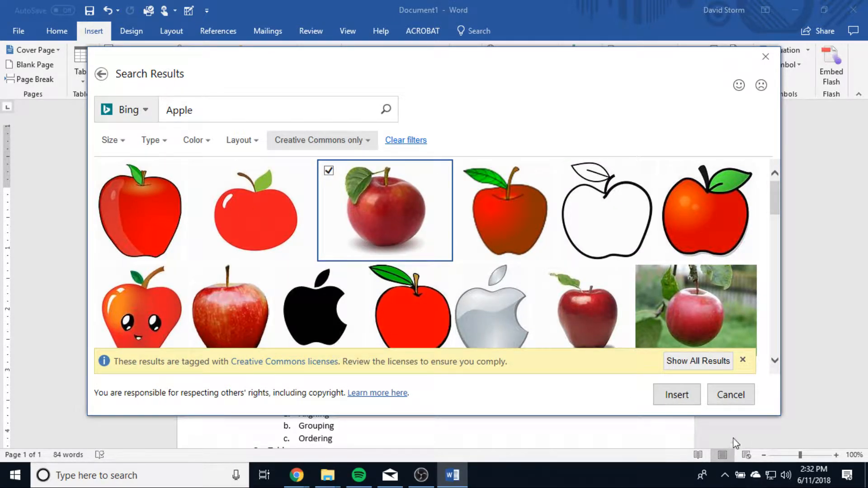
{"action": "left_click", "coordinate": [673, 402]}
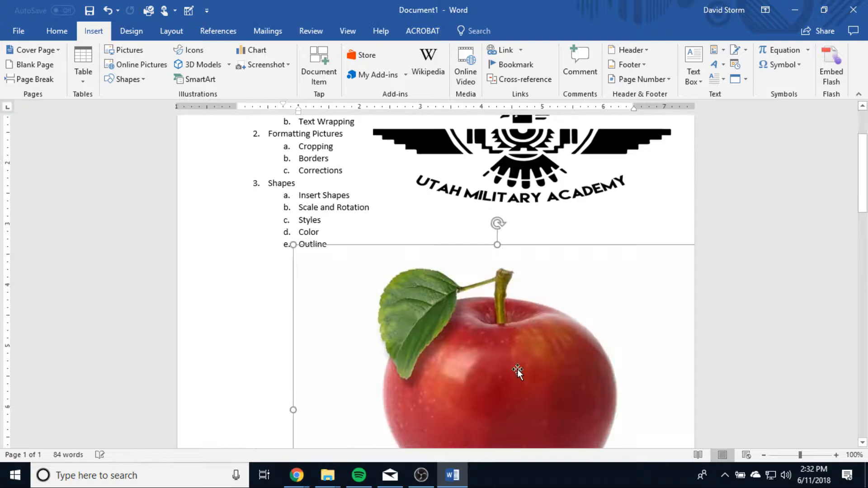
Examine the inserted apple picture, its licence caption and how it sits among the outline text.
{"action": "scroll", "coordinate": [491, 345], "scroll_direction": "down", "scroll_amount": 6}
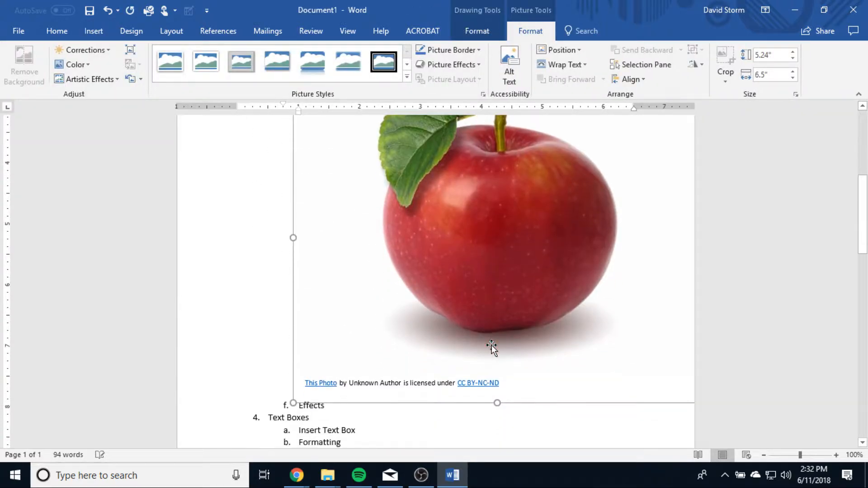
{"action": "scroll", "coordinate": [495, 345], "scroll_direction": "up", "scroll_amount": 2}
{"action": "scroll", "coordinate": [516, 372], "scroll_direction": "up", "scroll_amount": 1}
{"action": "scroll", "coordinate": [639, 374], "scroll_direction": "up", "scroll_amount": 2}
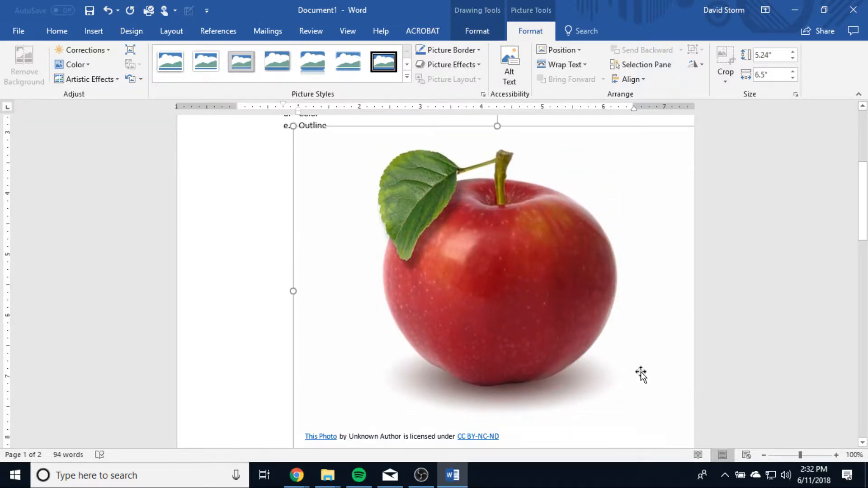
{"action": "scroll", "coordinate": [637, 374], "scroll_direction": "down", "scroll_amount": 2}
{"action": "scroll", "coordinate": [638, 374], "scroll_direction": "up", "scroll_amount": 2}
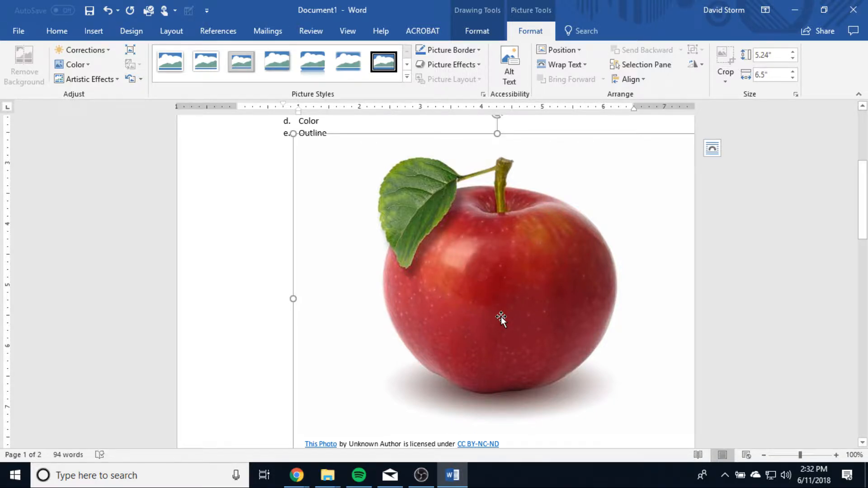
{"action": "scroll", "coordinate": [501, 316], "scroll_direction": "down", "scroll_amount": 2}
{"action": "scroll", "coordinate": [501, 316], "scroll_direction": "up", "scroll_amount": 2}
Set the apple's wrapping to In Front of Text, shrink it to about 3.09" by 2.77", and place it below the logo.
{"action": "left_click", "coordinate": [712, 148]}
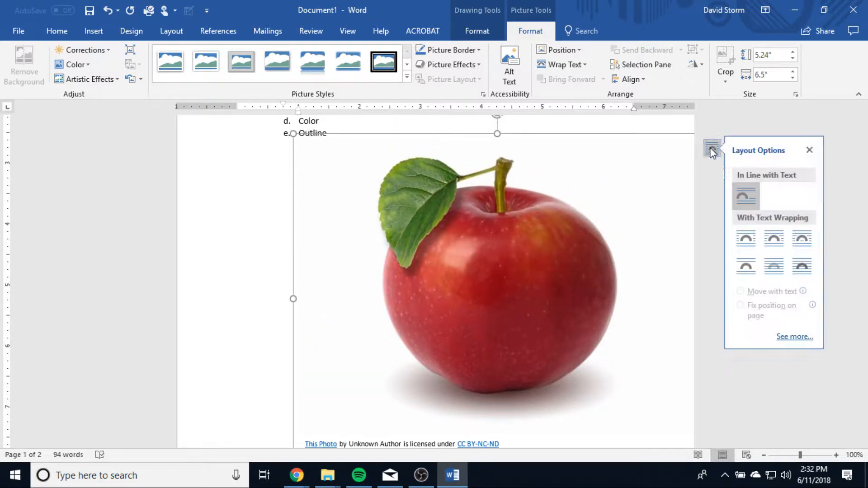
{"action": "left_click", "coordinate": [819, 269]}
{"action": "scroll", "coordinate": [649, 310], "scroll_direction": "up", "scroll_amount": 3}
{"action": "left_click_drag", "start_coordinate": [527, 372], "coordinate": [462, 319]}
{"action": "left_click_drag", "start_coordinate": [226, 143], "coordinate": [440, 299]}
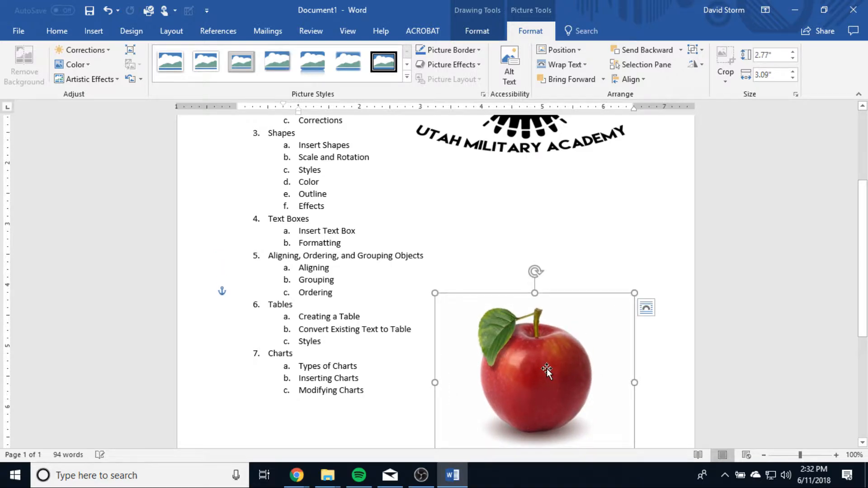
{"action": "scroll", "coordinate": [750, 312], "scroll_direction": "up", "scroll_amount": 3}
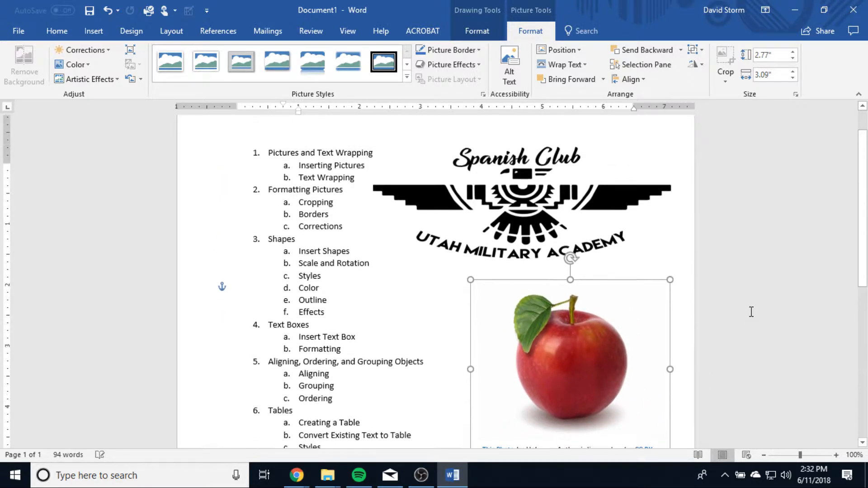
{"action": "left_click", "coordinate": [751, 311]}
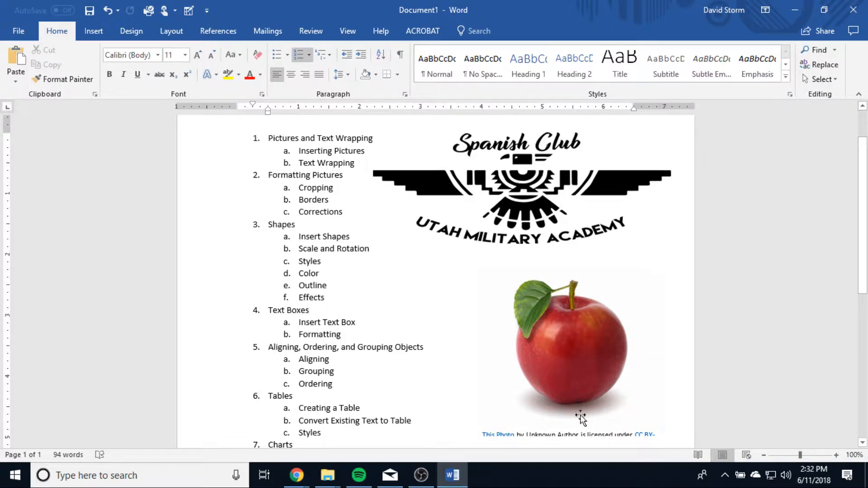
Review the placement of the apple and logo on the page, and compare selecting the apple's frame with selecting its inner picture.
{"action": "left_click", "coordinate": [622, 338]}
{"action": "scroll", "coordinate": [736, 378], "scroll_direction": "down", "scroll_amount": 2}
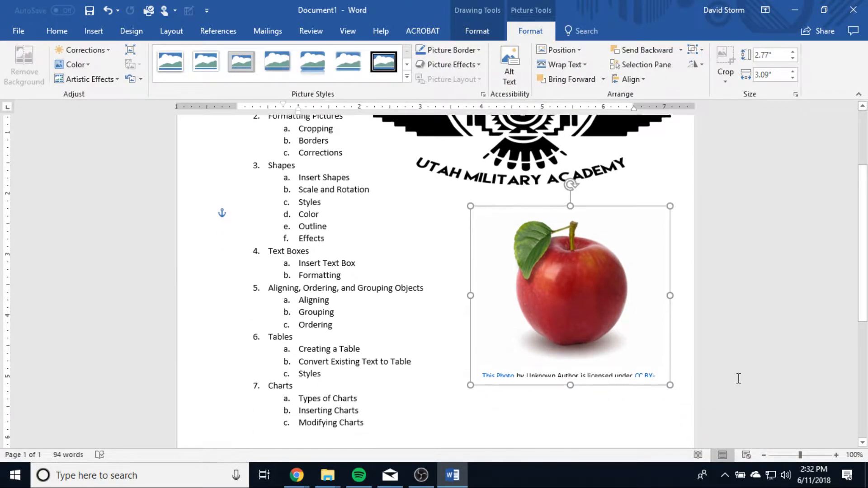
{"action": "scroll", "coordinate": [736, 378], "scroll_direction": "up", "scroll_amount": 1}
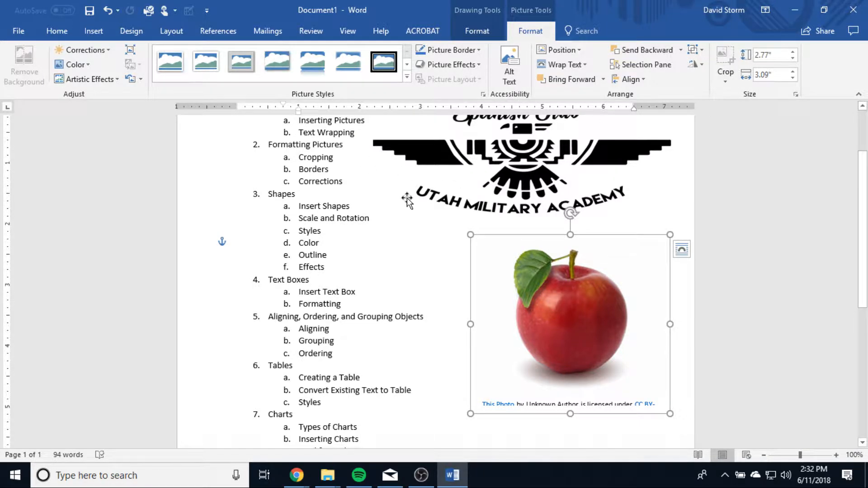
{"action": "scroll", "coordinate": [434, 206], "scroll_direction": "up", "scroll_amount": 2}
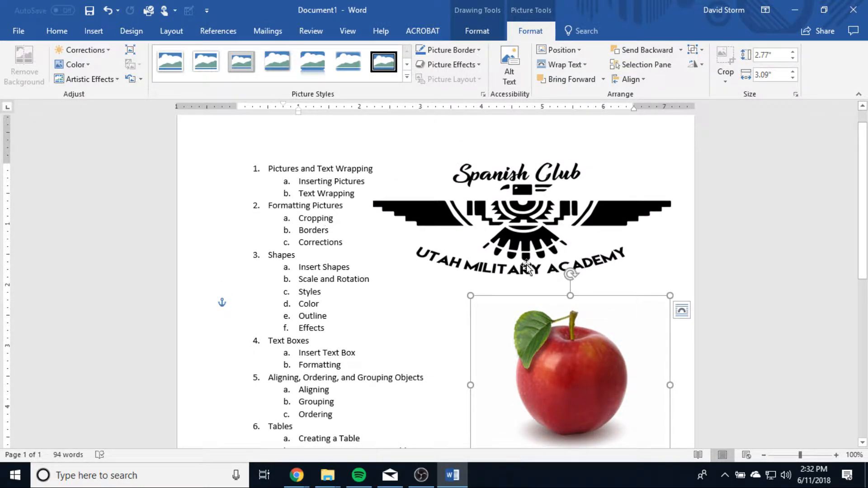
{"action": "scroll", "coordinate": [470, 286], "scroll_direction": "down", "scroll_amount": 1}
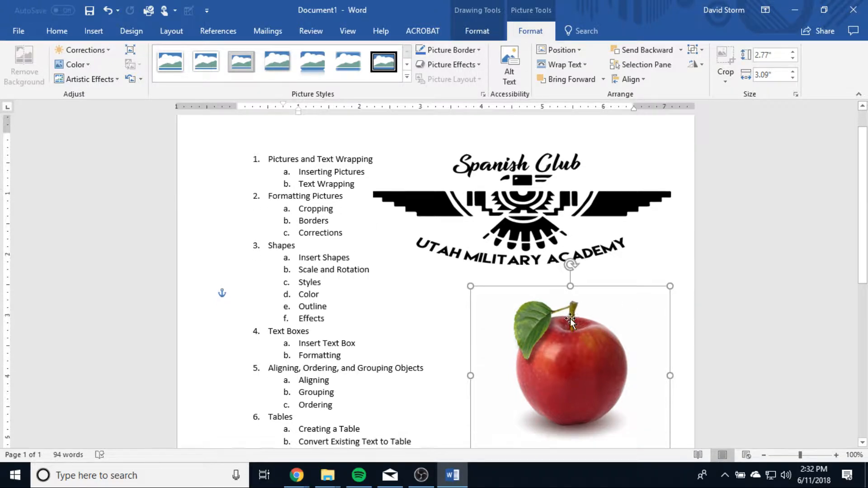
{"action": "left_click", "coordinate": [554, 335]}
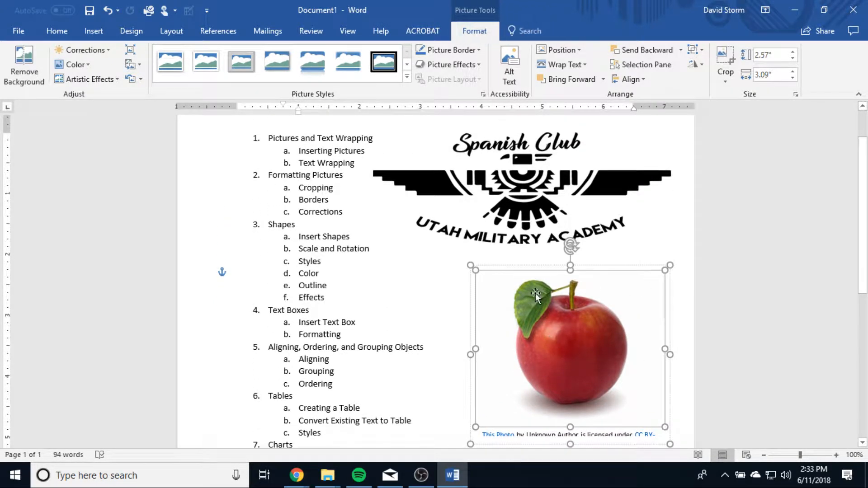
{"action": "left_click", "coordinate": [718, 362]}
{"action": "left_click", "coordinate": [587, 295]}
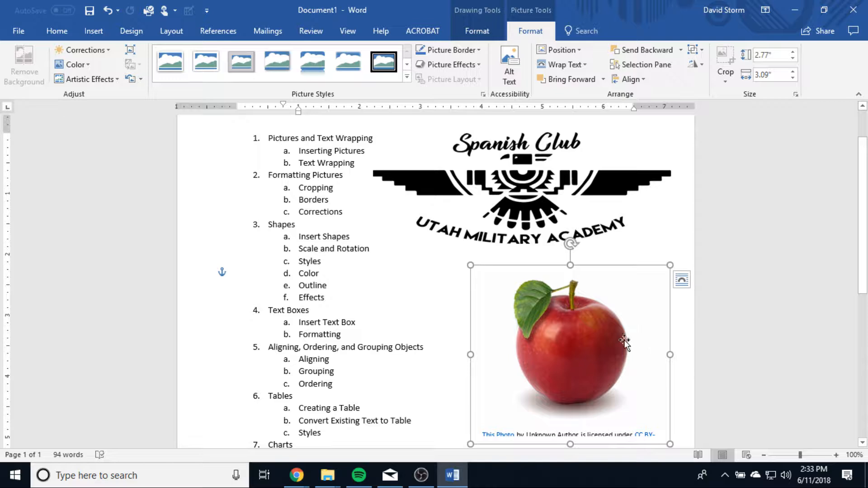
Crop the apple picture on all four sides to about 1.97" wide by 2.16" high, close around the fruit.
{"action": "left_click", "coordinate": [596, 346]}
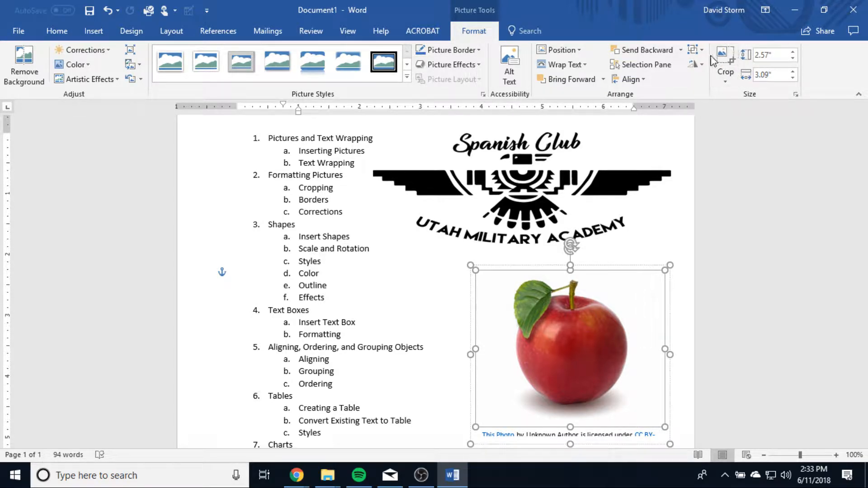
{"action": "left_click", "coordinate": [725, 82]}
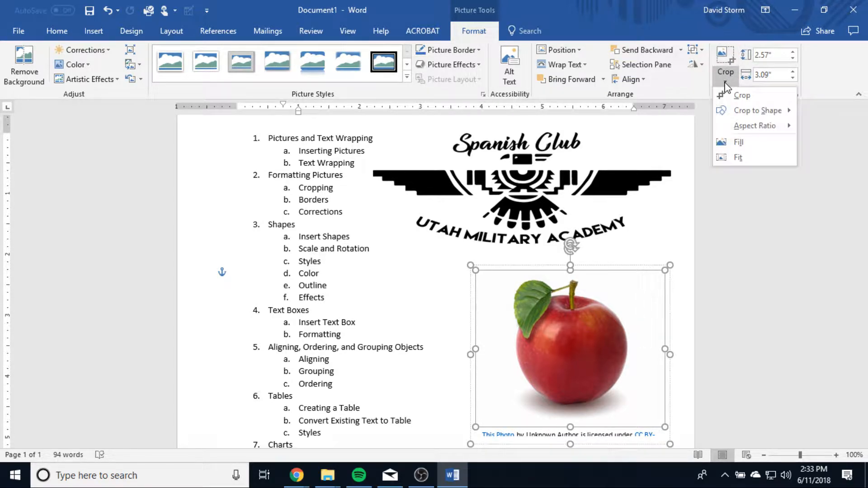
{"action": "mouse_move", "coordinate": [750, 118]}
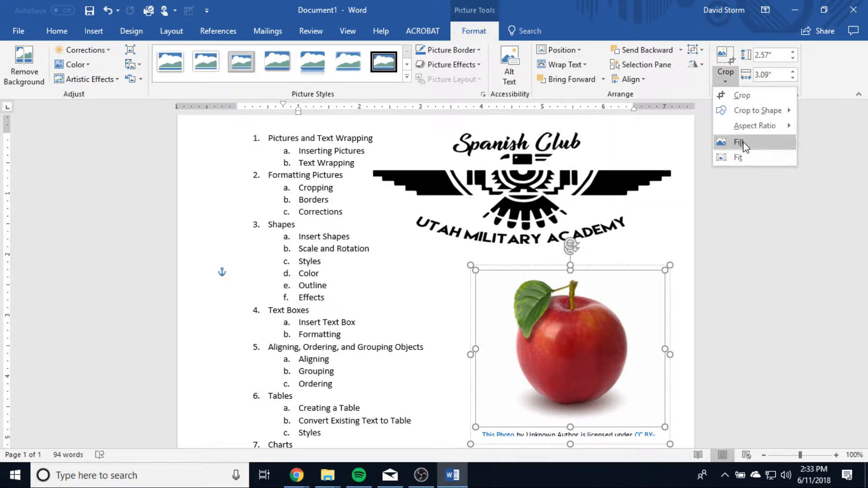
{"action": "left_click", "coordinate": [750, 97]}
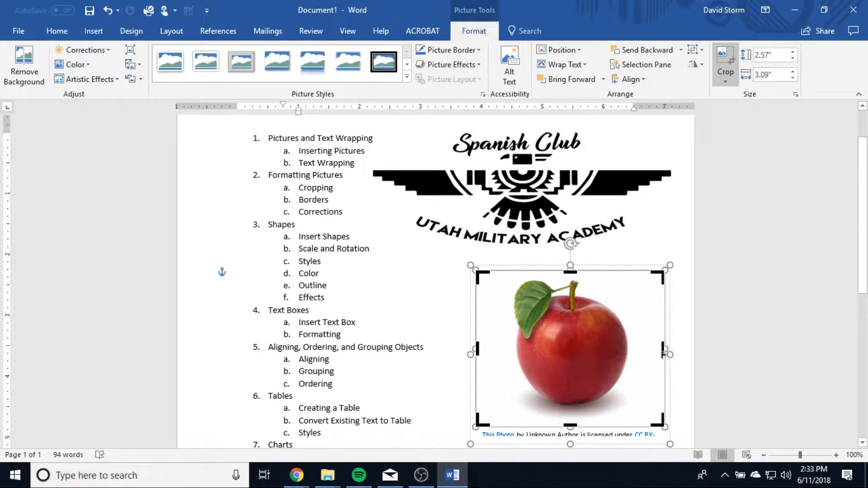
{"action": "left_click_drag", "start_coordinate": [663, 349], "coordinate": [628, 350]}
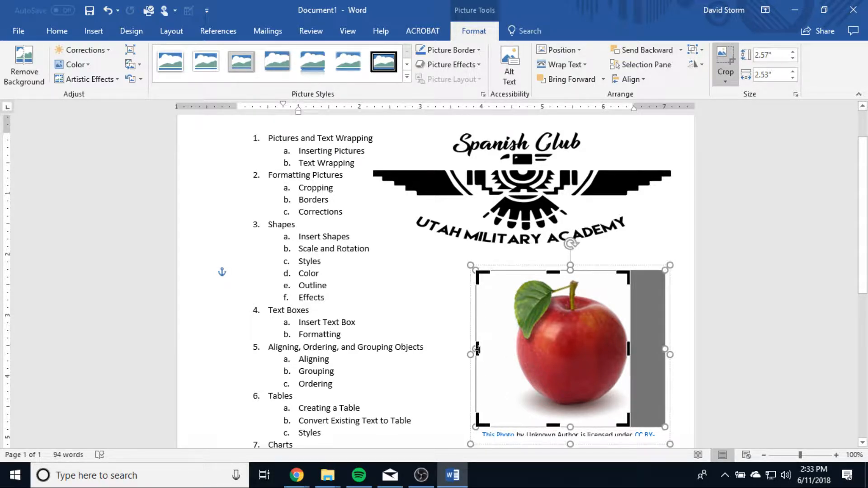
{"action": "left_click_drag", "start_coordinate": [483, 348], "coordinate": [511, 348]}
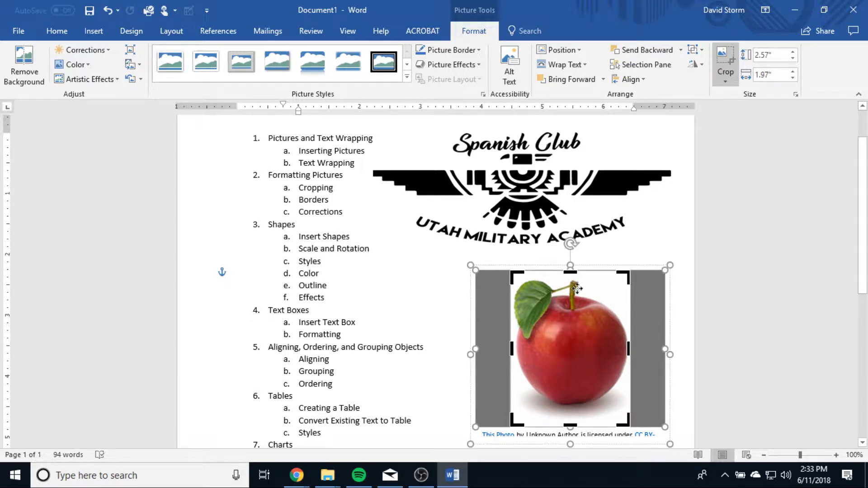
{"action": "left_click_drag", "start_coordinate": [570, 272], "coordinate": [570, 277]}
{"action": "left_click_drag", "start_coordinate": [570, 427], "coordinate": [571, 407]}
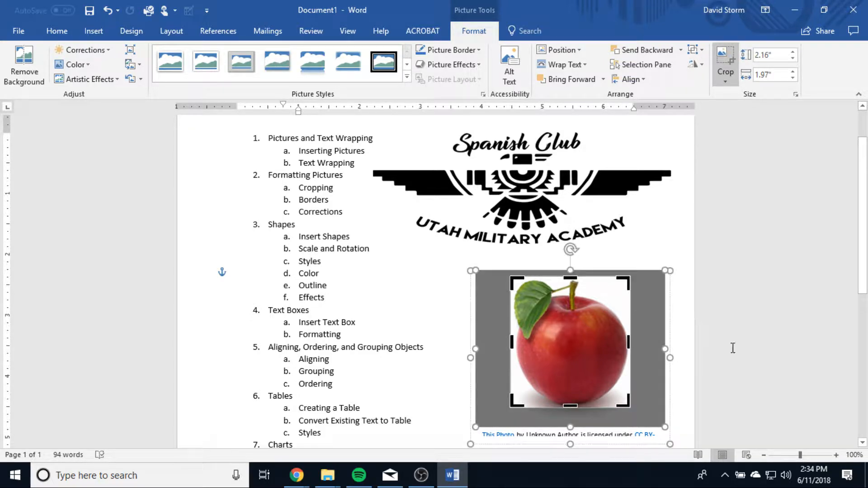
{"action": "left_click", "coordinate": [773, 361]}
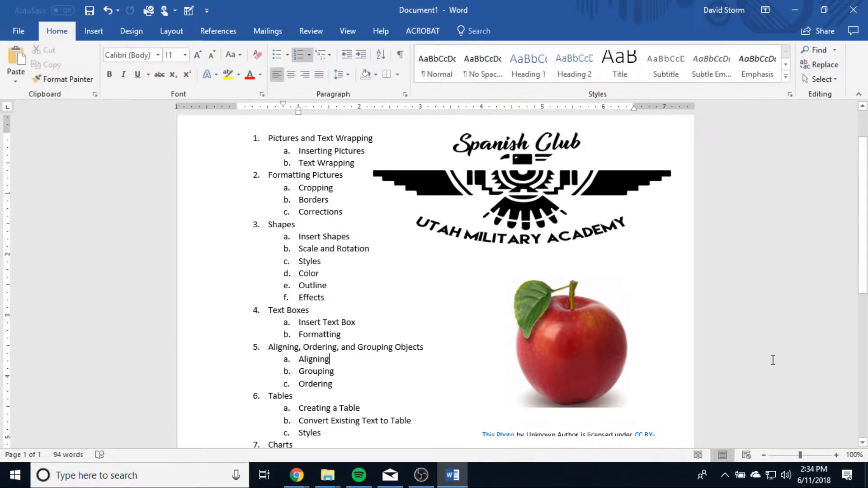
Crop the apple picture to the Lightning Bolt shape.
{"action": "double_click", "coordinate": [558, 346]}
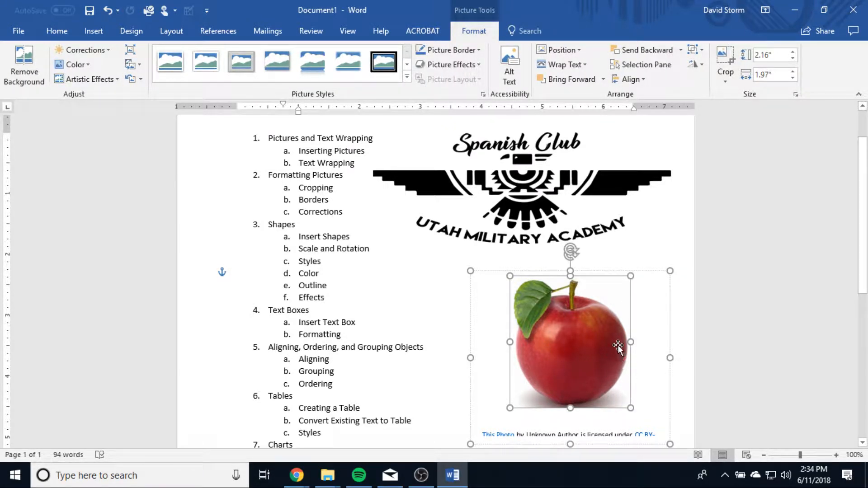
{"action": "left_click", "coordinate": [726, 82]}
{"action": "mouse_move", "coordinate": [762, 116]}
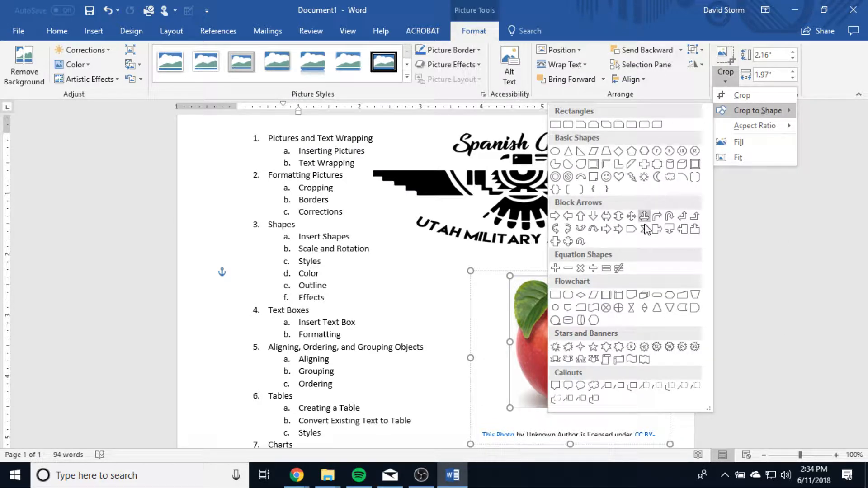
{"action": "left_click", "coordinate": [631, 176]}
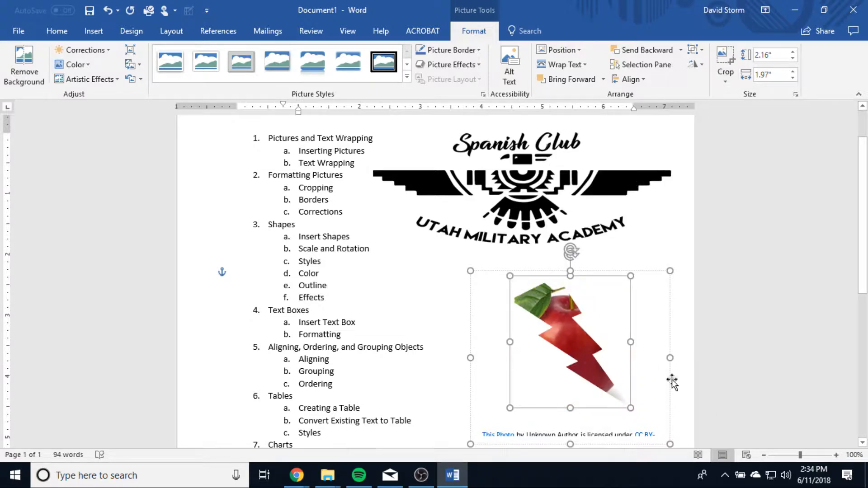
Crop the apple picture to the cloud thought bubble callout shape.
{"action": "left_click", "coordinate": [725, 80]}
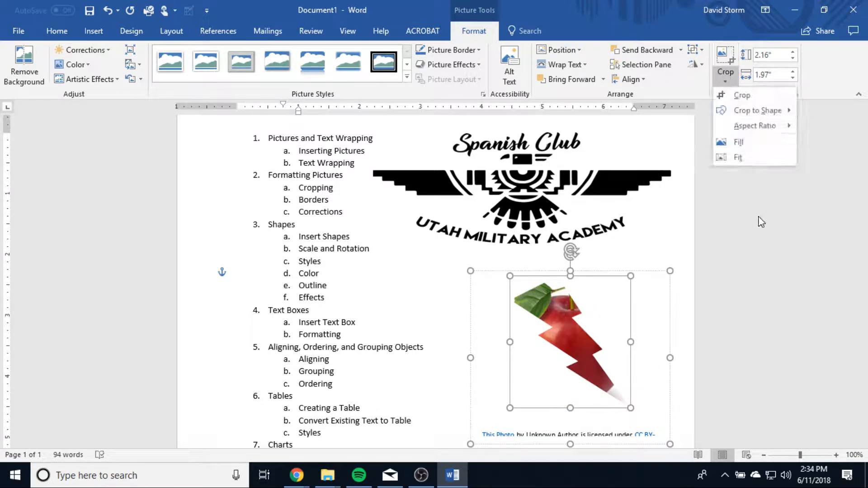
{"action": "mouse_move", "coordinate": [747, 108]}
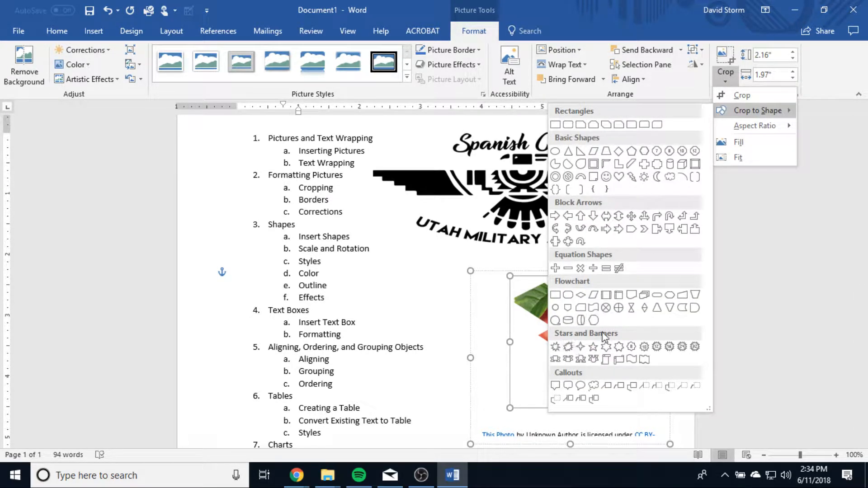
{"action": "key", "text": "Escape"}
{"action": "key", "text": "ctrl+z"}
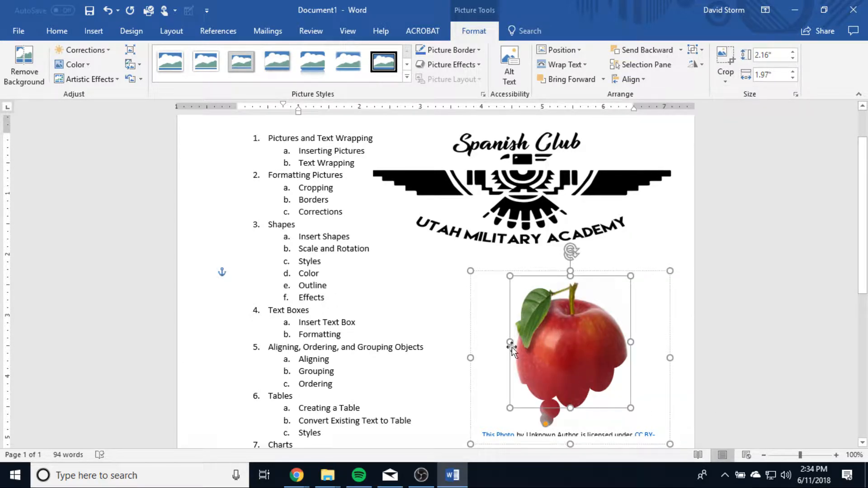
Crop the apple picture to the Half Frame shape.
{"action": "left_click", "coordinate": [725, 80]}
{"action": "mouse_move", "coordinate": [760, 111]}
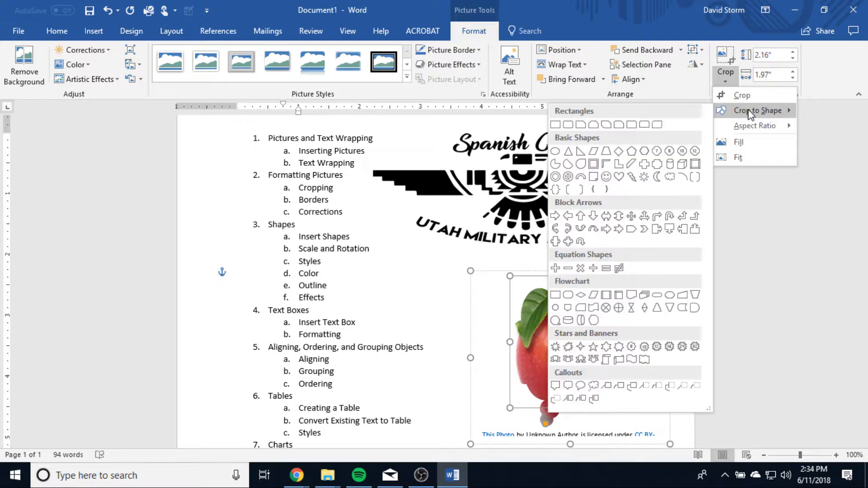
{"action": "left_click", "coordinate": [605, 165]}
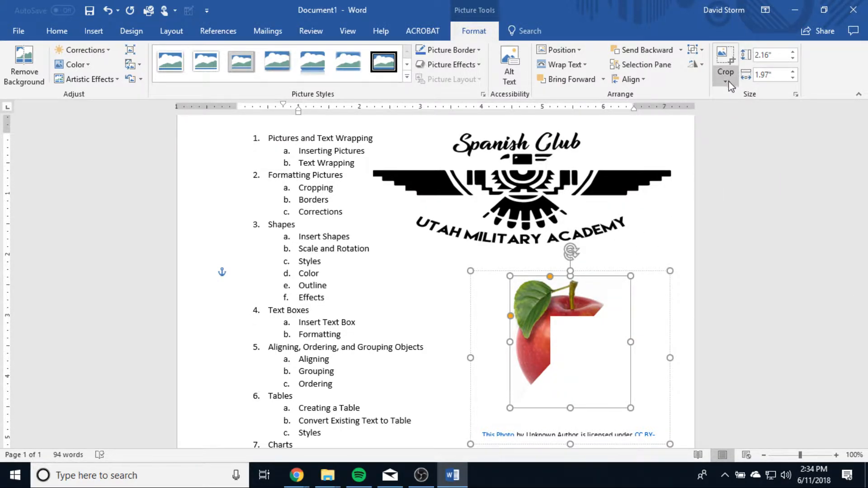
Try to adjust the thickness of the apple's half-frame arms with the shape's adjustment handles.
{"action": "left_click", "coordinate": [550, 277]}
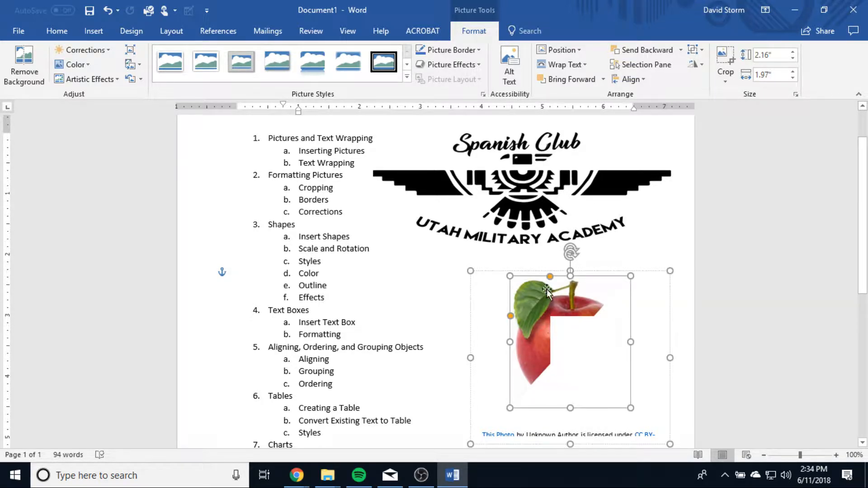
{"action": "mouse_move", "coordinate": [550, 278]}
{"action": "left_mouse_down"}
{"action": "mouse_move", "coordinate": [538, 281]}
{"action": "mouse_move", "coordinate": [565, 283]}
{"action": "mouse_move", "coordinate": [550, 285]}
{"action": "left_mouse_up"}
{"action": "left_click_drag", "start_coordinate": [511, 318], "coordinate": [511, 316]}
{"action": "mouse_move", "coordinate": [550, 279]}
{"action": "left_mouse_down"}
{"action": "mouse_move", "coordinate": [536, 277]}
{"action": "mouse_move", "coordinate": [543, 279]}
{"action": "left_mouse_up"}
{"action": "left_click", "coordinate": [785, 337]}
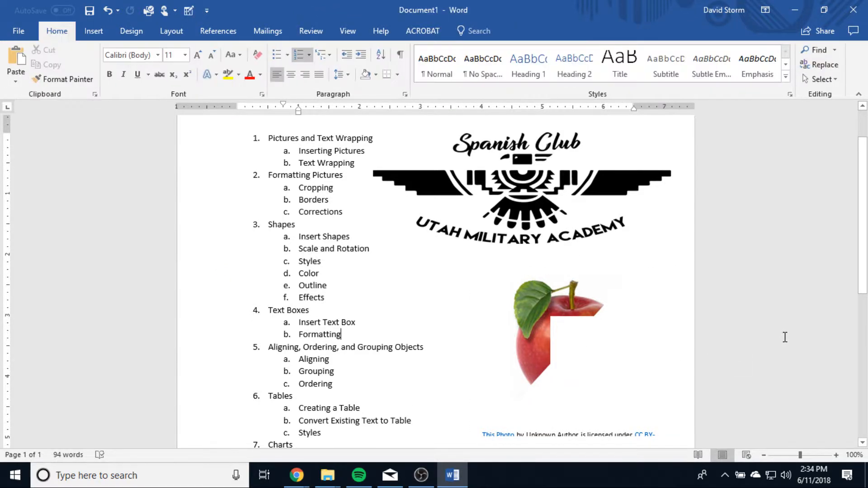
Add a thin dark blue-gray theme color border around the Spanish Club logo.
{"action": "left_click", "coordinate": [552, 221]}
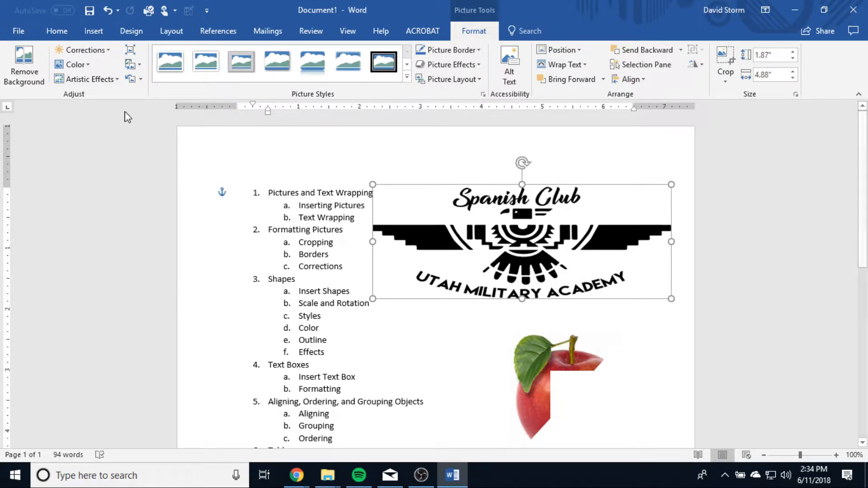
{"action": "left_click", "coordinate": [474, 53]}
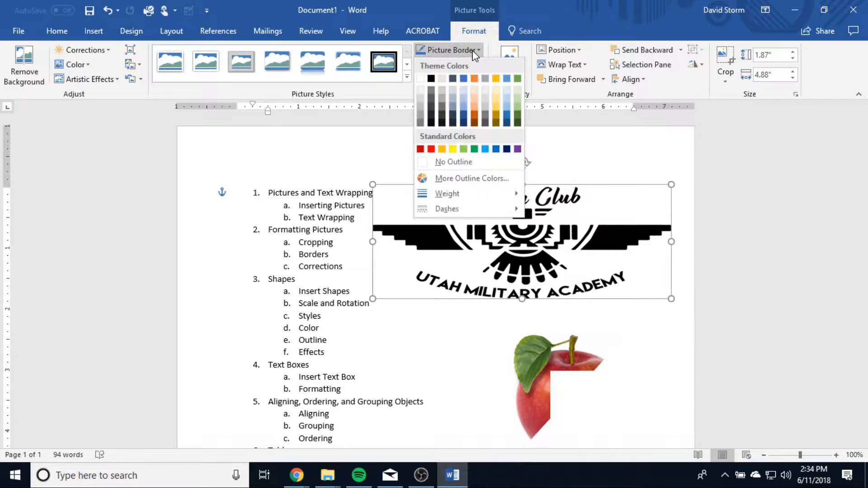
{"action": "left_click", "coordinate": [453, 79]}
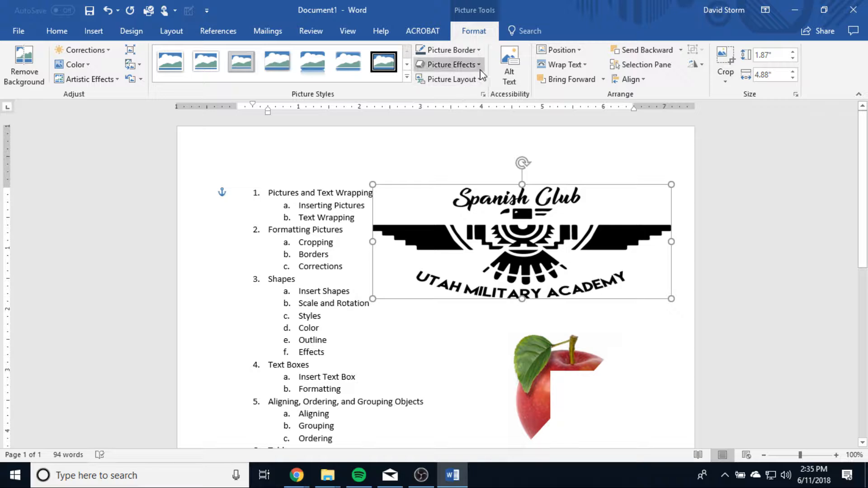
{"action": "left_click", "coordinate": [755, 310]}
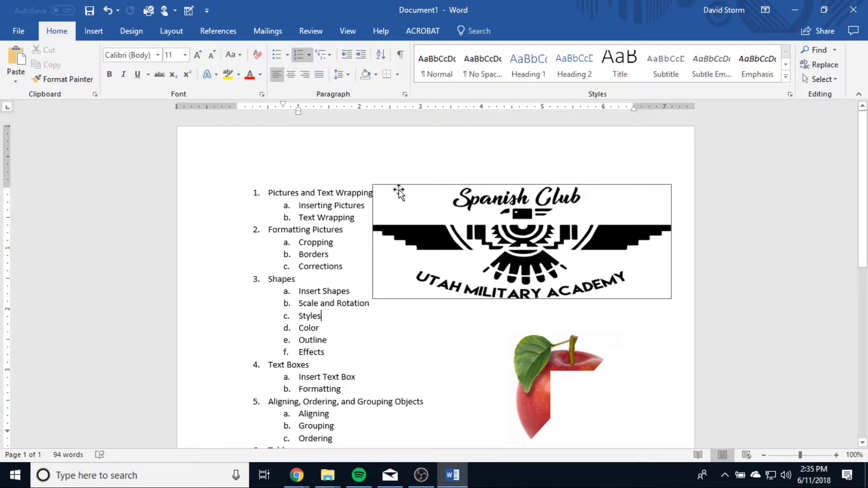
Try the Double Frame, Black picture style on the logo and switch it to Reflected Rounded Rectangle.
{"action": "left_click", "coordinate": [570, 231]}
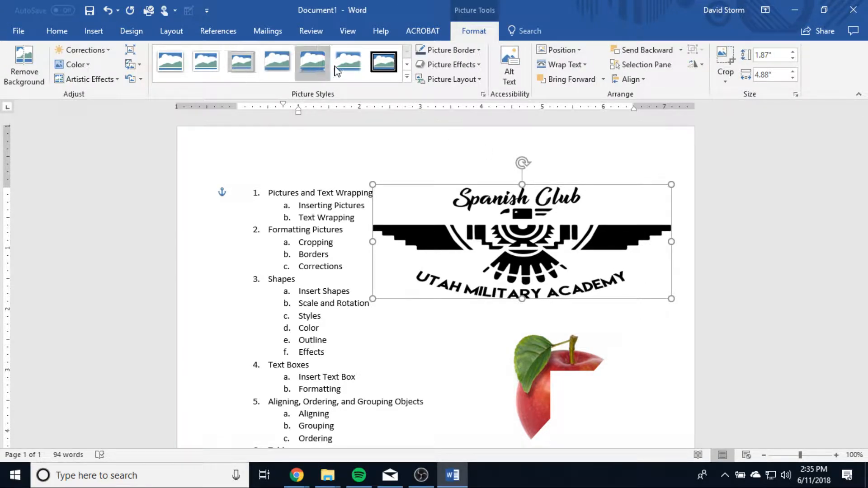
{"action": "left_click", "coordinate": [393, 64]}
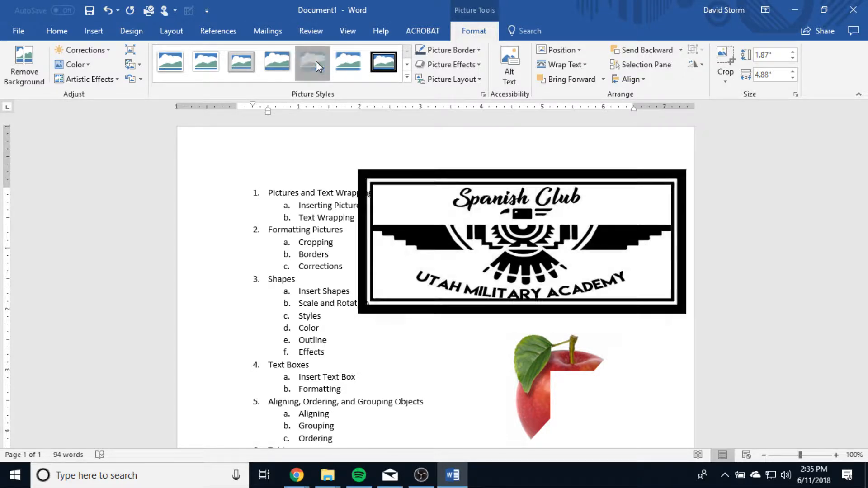
{"action": "left_click", "coordinate": [316, 61]}
{"action": "left_click", "coordinate": [809, 333]}
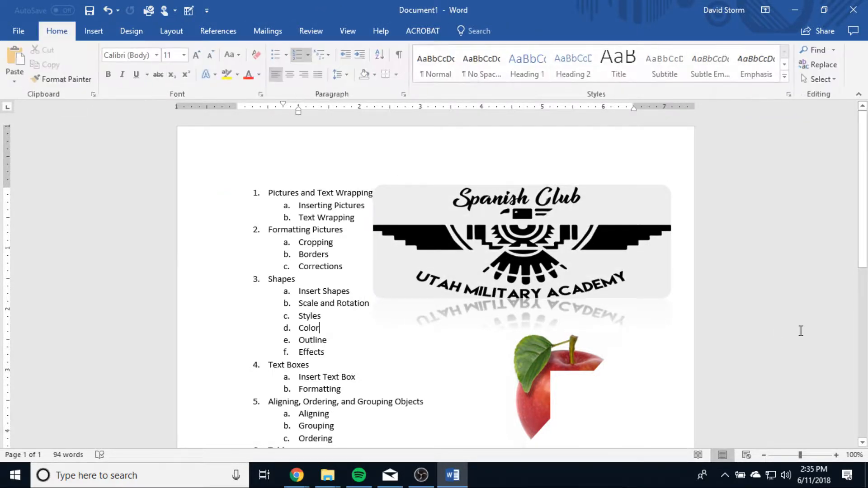
Try the Metal Oval picture style on the logo, and apply Reflected Bevel, White instead.
{"action": "left_click", "coordinate": [548, 256]}
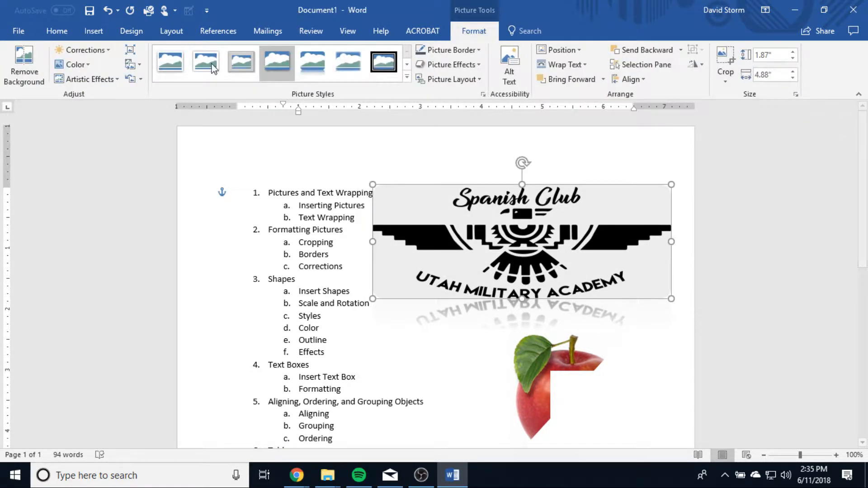
{"action": "left_click", "coordinate": [407, 65]}
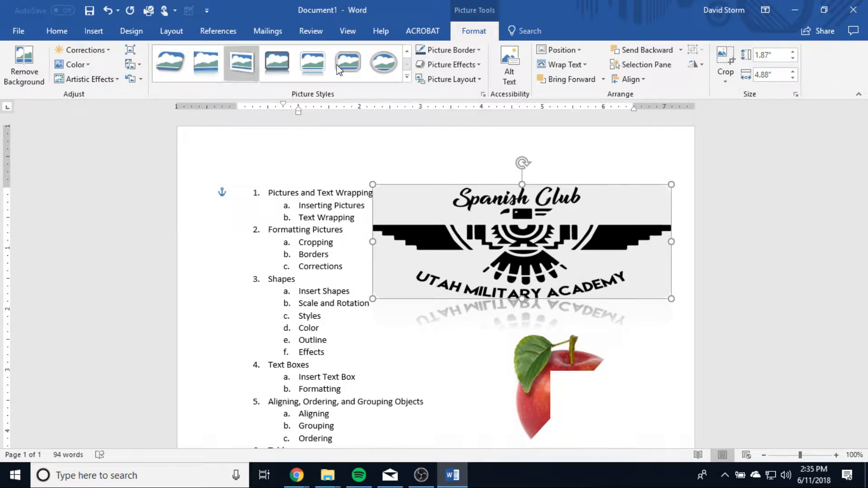
{"action": "left_click", "coordinate": [381, 61]}
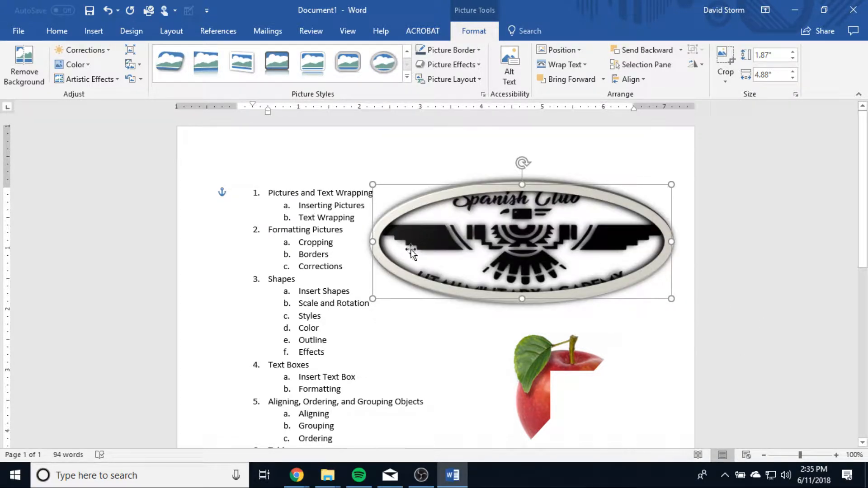
{"action": "left_click", "coordinate": [312, 61]}
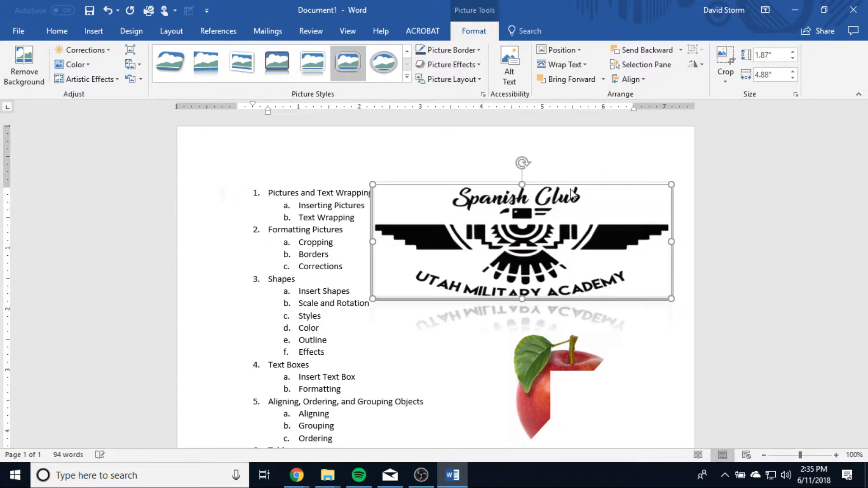
{"action": "left_click", "coordinate": [766, 336]}
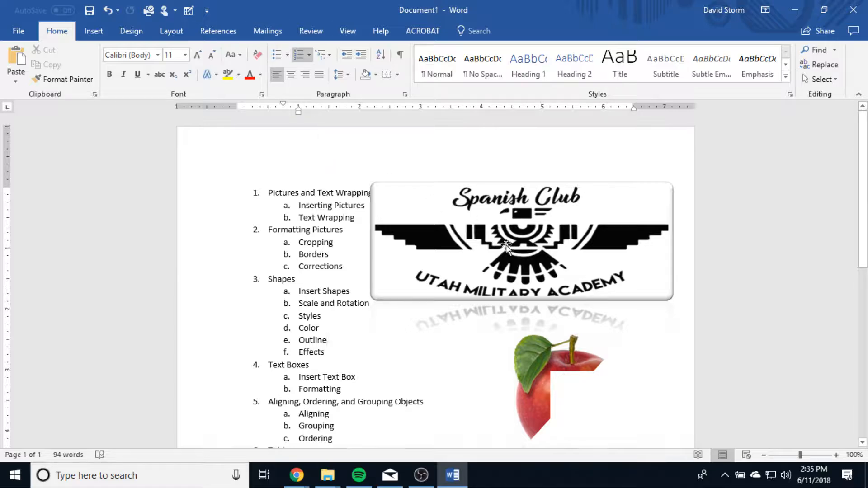
{"action": "left_click", "coordinate": [558, 222]}
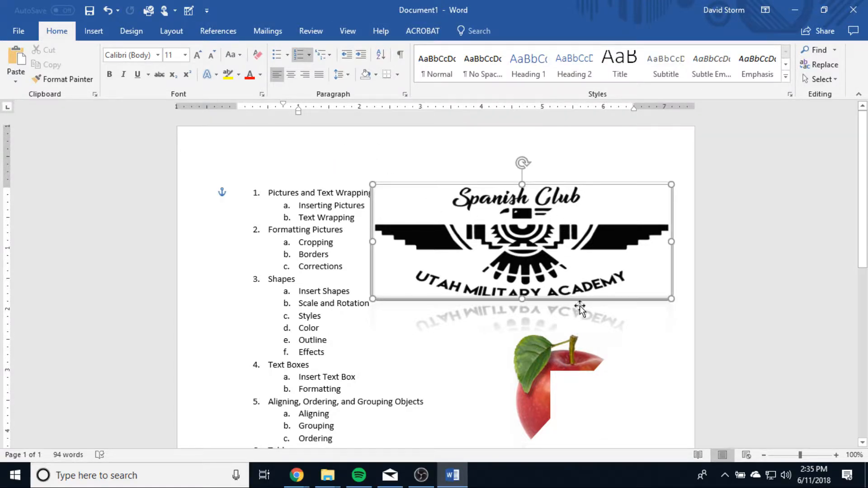
Insert an online picture from the Baseball category, the kneeling Navy player reaching with his glove, on the empty line below the list.
{"action": "left_click", "coordinate": [541, 397]}
{"action": "scroll", "coordinate": [670, 360], "scroll_direction": "down", "scroll_amount": 3}
{"action": "scroll", "coordinate": [670, 360], "scroll_direction": "up", "scroll_amount": 1}
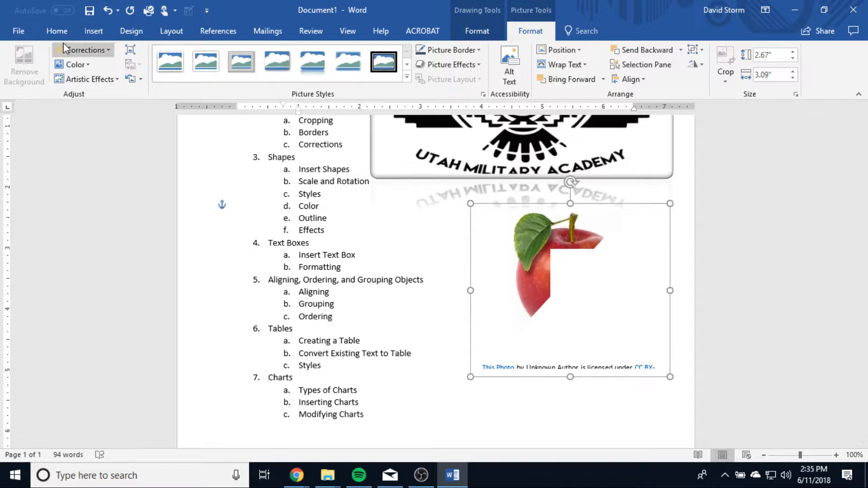
{"action": "left_click", "coordinate": [608, 430]}
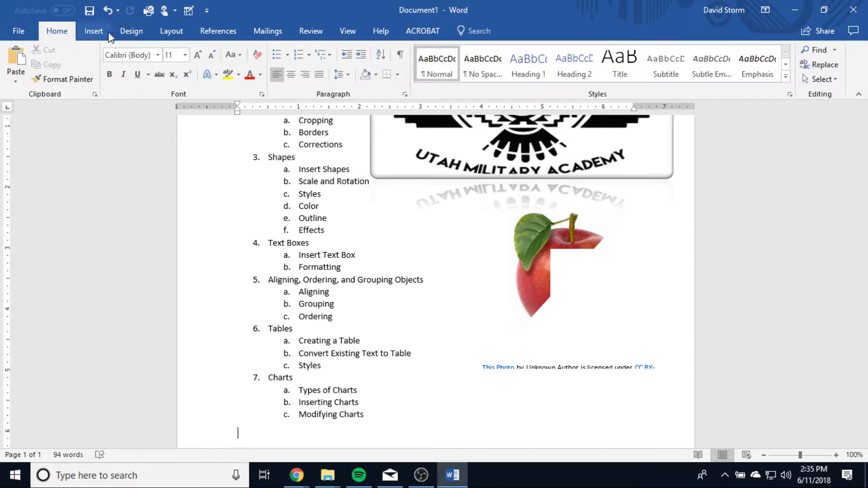
{"action": "left_click", "coordinate": [94, 30]}
{"action": "left_click", "coordinate": [140, 65]}
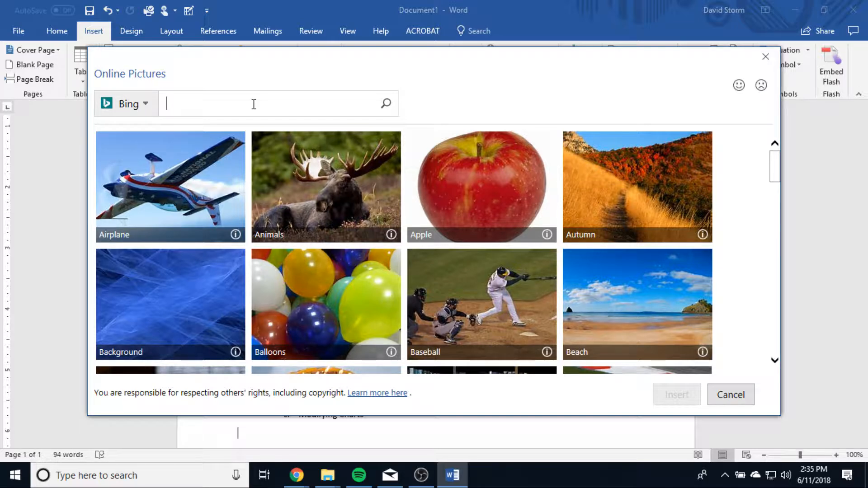
{"action": "left_click", "coordinate": [553, 322]}
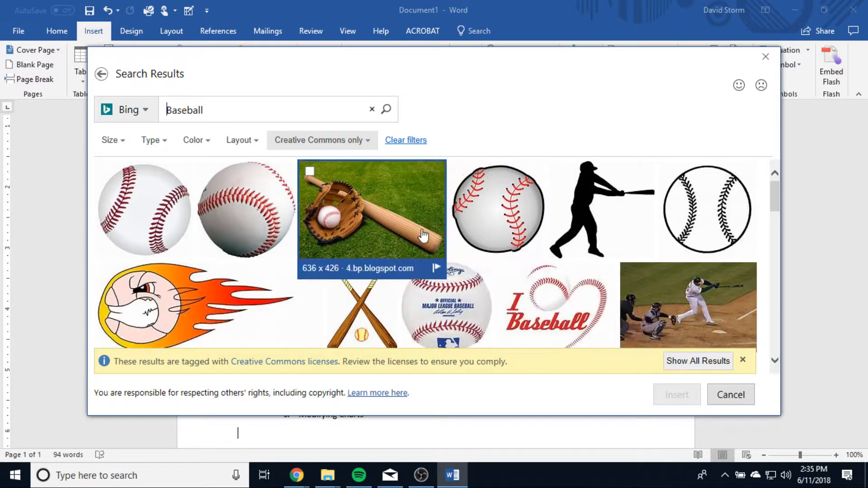
{"action": "scroll", "coordinate": [422, 235], "scroll_direction": "down", "scroll_amount": 3}
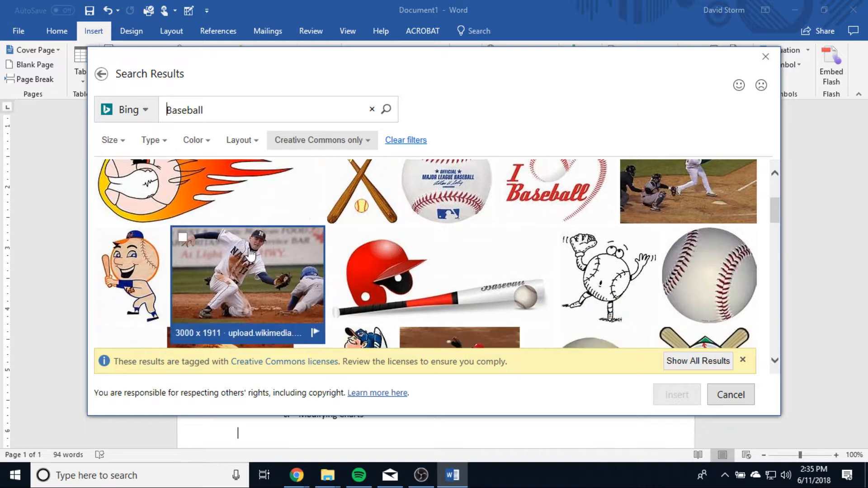
{"action": "left_click", "coordinate": [250, 254]}
{"action": "left_click", "coordinate": [674, 396]}
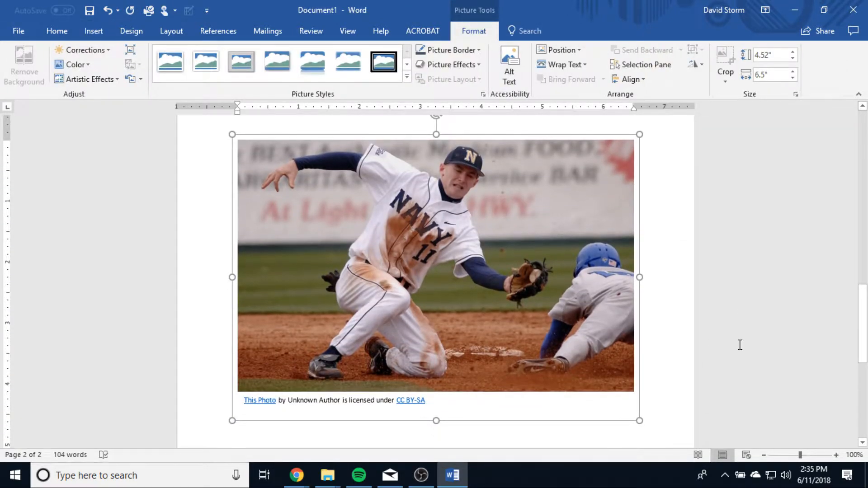
Open the detailed correction options for the baseball photo and sharpen it by 50% with a preset.
{"action": "left_click", "coordinate": [425, 187]}
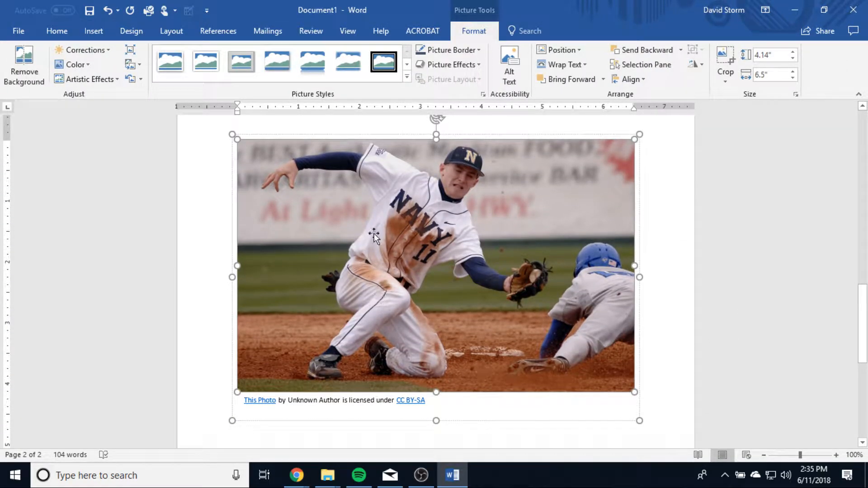
{"action": "scroll", "coordinate": [543, 368], "scroll_direction": "up", "scroll_amount": 1}
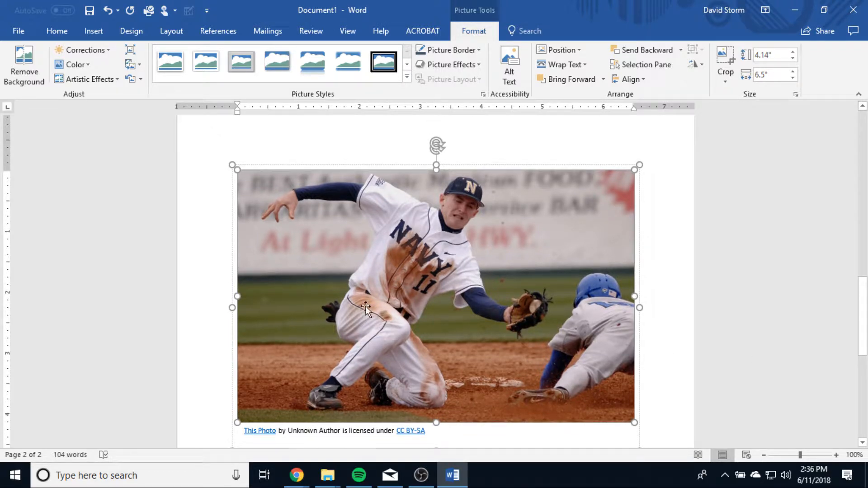
{"action": "left_click", "coordinate": [107, 50]}
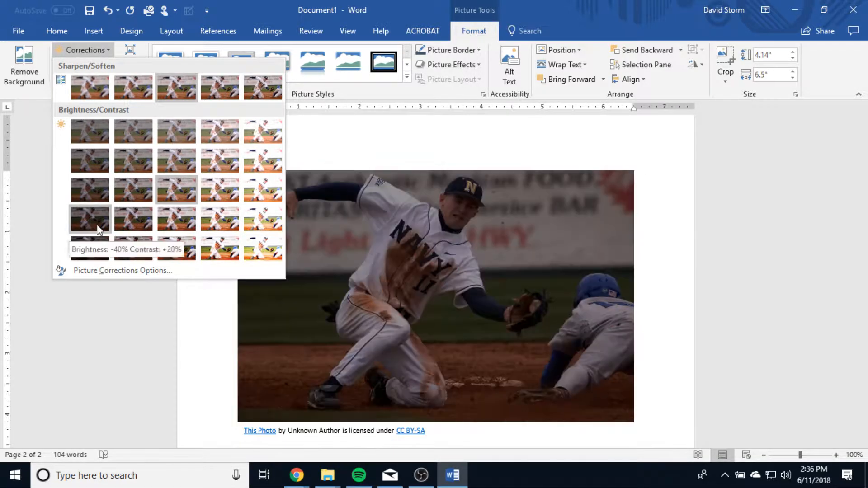
{"action": "left_click", "coordinate": [158, 273]}
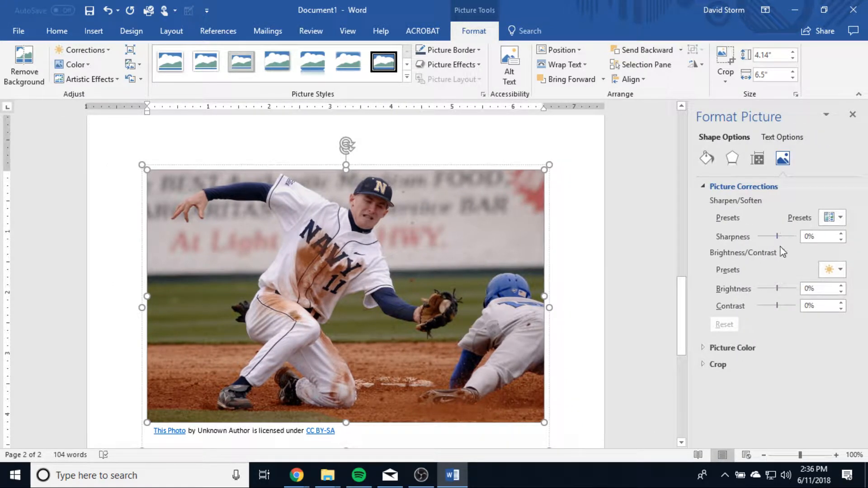
{"action": "left_click_drag", "start_coordinate": [777, 235], "coordinate": [767, 234]}
{"action": "left_click", "coordinate": [839, 218]}
{"action": "left_click", "coordinate": [849, 241]}
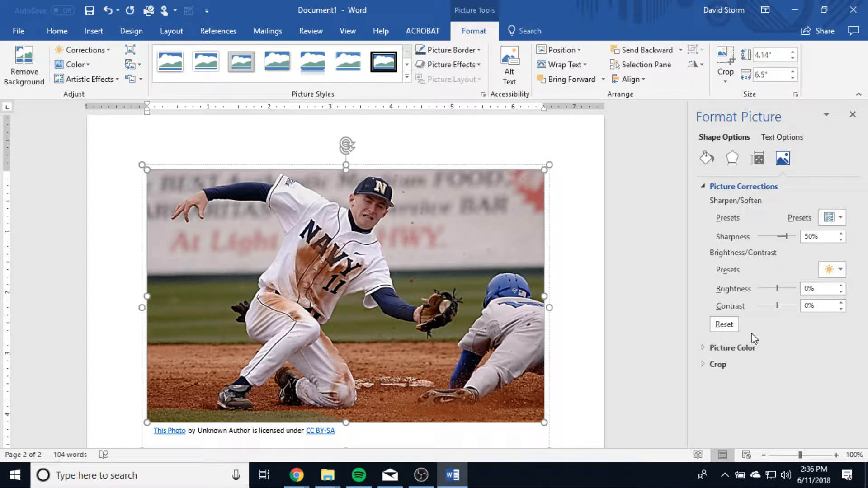
Set the baseball photo's color saturation to 400% with a preset.
{"action": "left_click", "coordinate": [709, 348]}
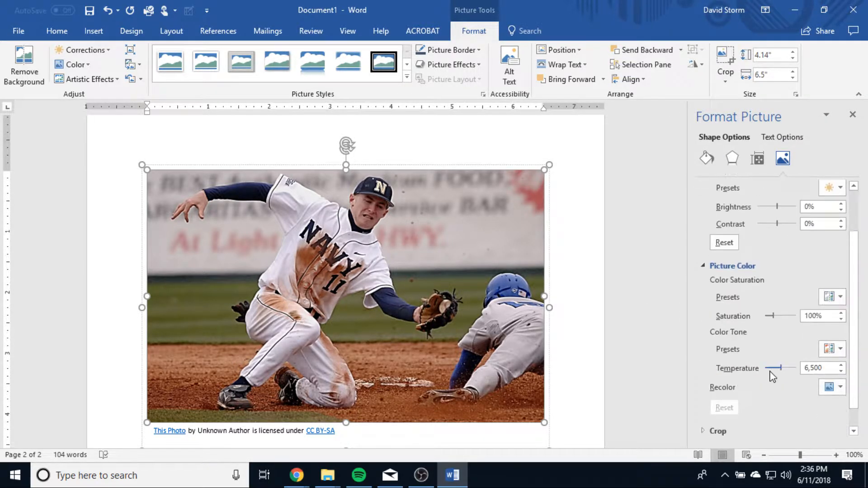
{"action": "left_click", "coordinate": [840, 297]}
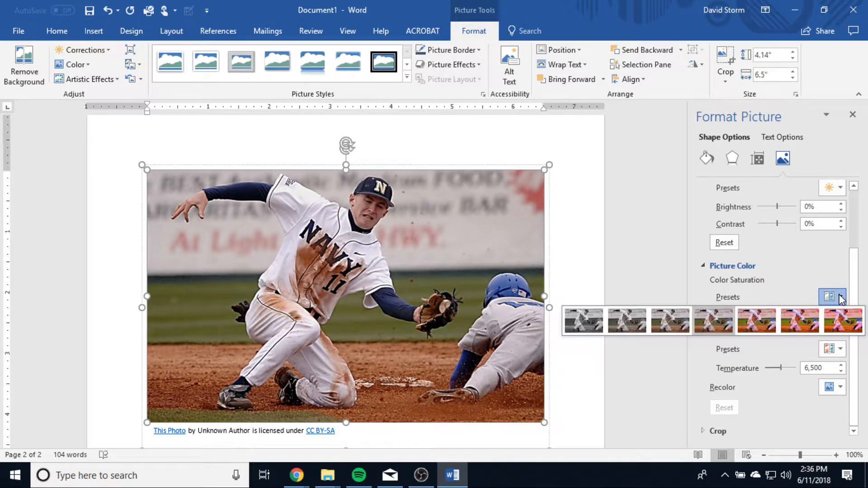
{"action": "left_click", "coordinate": [844, 321]}
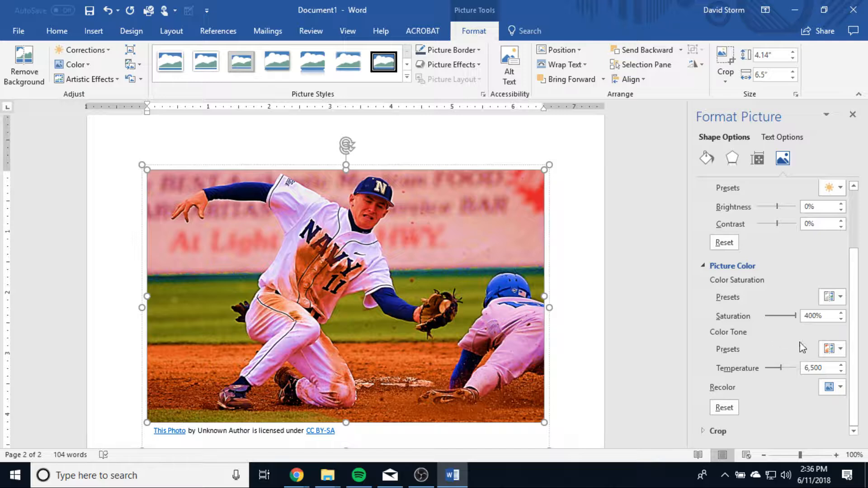
Set the baseball photo's color tone to a temperature of 4,700 with a preset.
{"action": "left_click", "coordinate": [838, 348]}
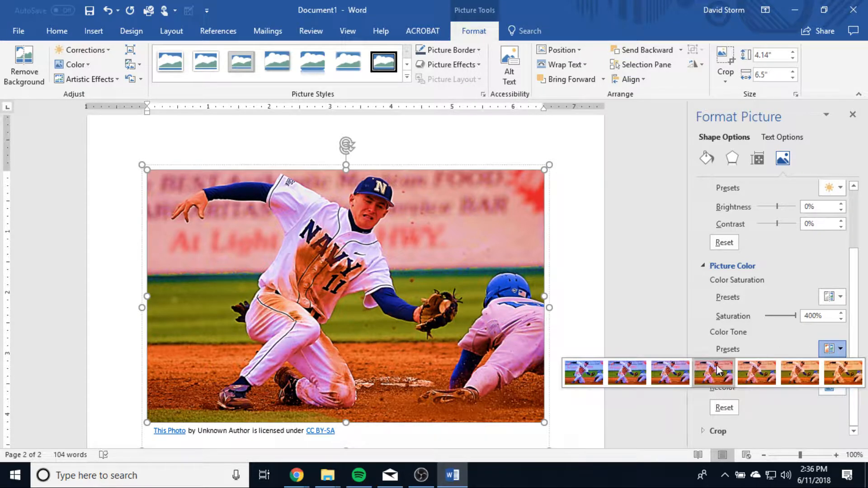
{"action": "left_click", "coordinate": [601, 380]}
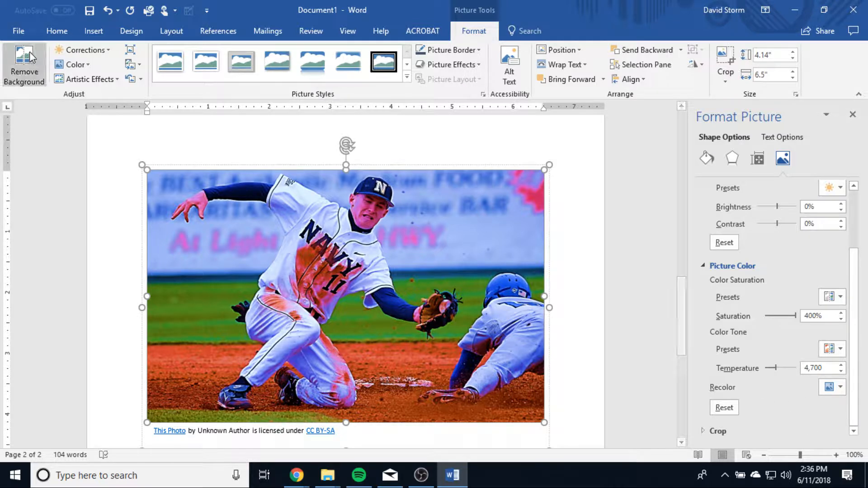
Try the Light Screen artistic effect on the baseball photo, and apply the dark effect with glowing edges instead.
{"action": "left_click", "coordinate": [113, 81]}
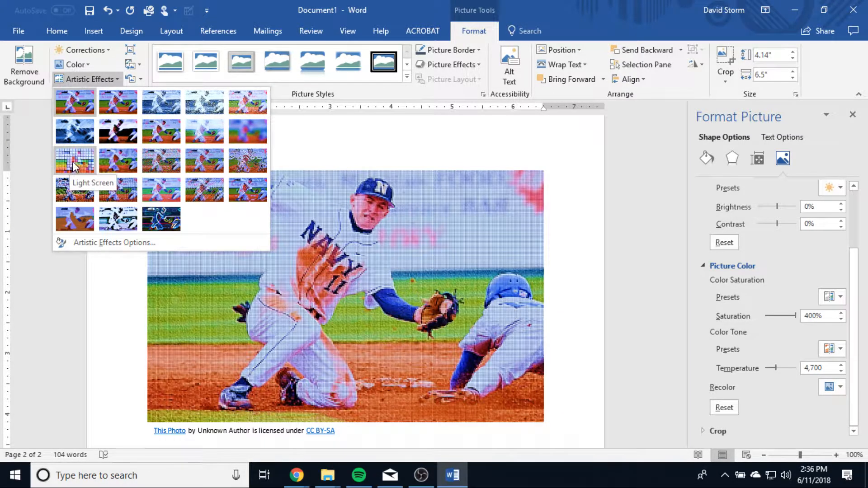
{"action": "left_click", "coordinate": [73, 161]}
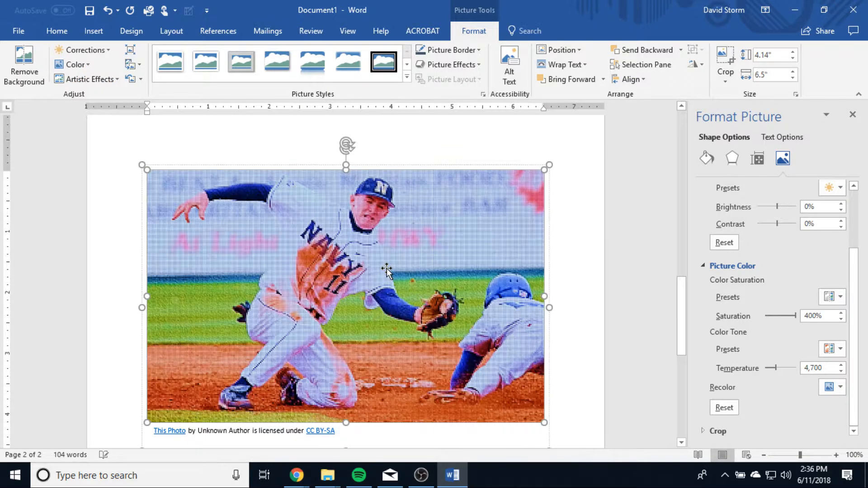
{"action": "left_click", "coordinate": [641, 346]}
{"action": "left_click", "coordinate": [344, 271]}
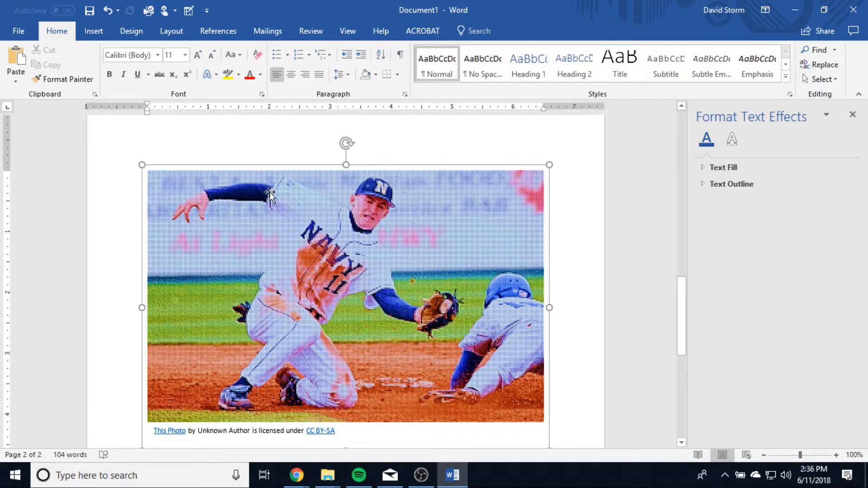
{"action": "left_click", "coordinate": [82, 78]}
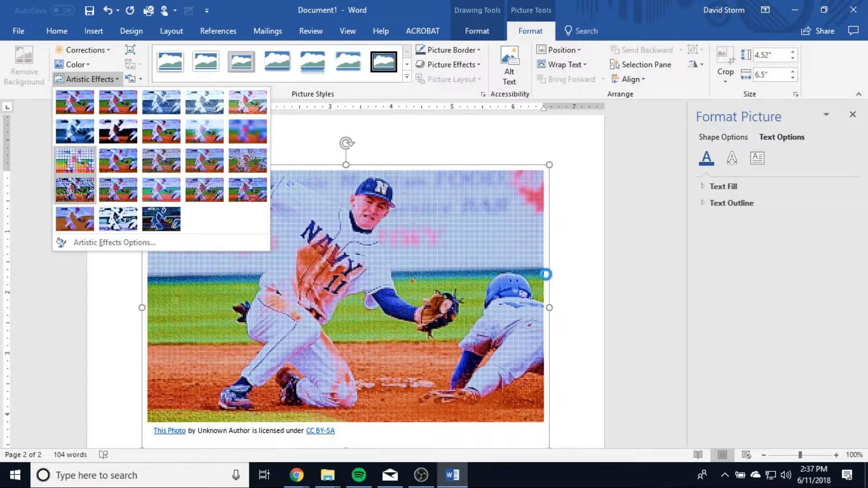
{"action": "left_click", "coordinate": [654, 321]}
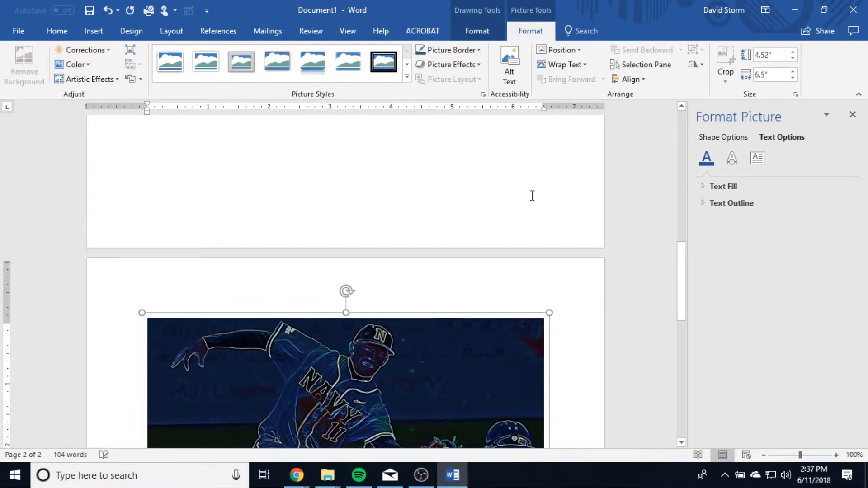
Add an empty, unnumbered line directly below the last list item, Modifying Charts.
{"action": "scroll", "coordinate": [560, 339], "scroll_direction": "up", "scroll_amount": 15}
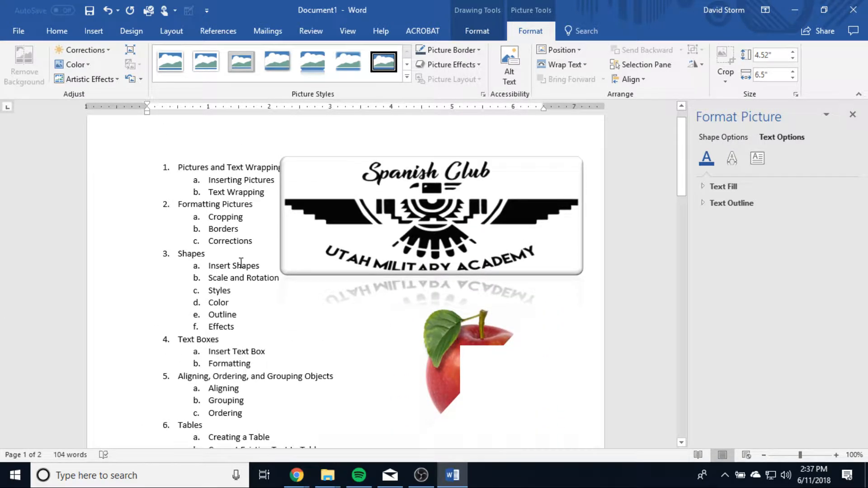
{"action": "scroll", "coordinate": [368, 328], "scroll_direction": "down", "scroll_amount": 5}
{"action": "scroll", "coordinate": [368, 327], "scroll_direction": "up", "scroll_amount": 3}
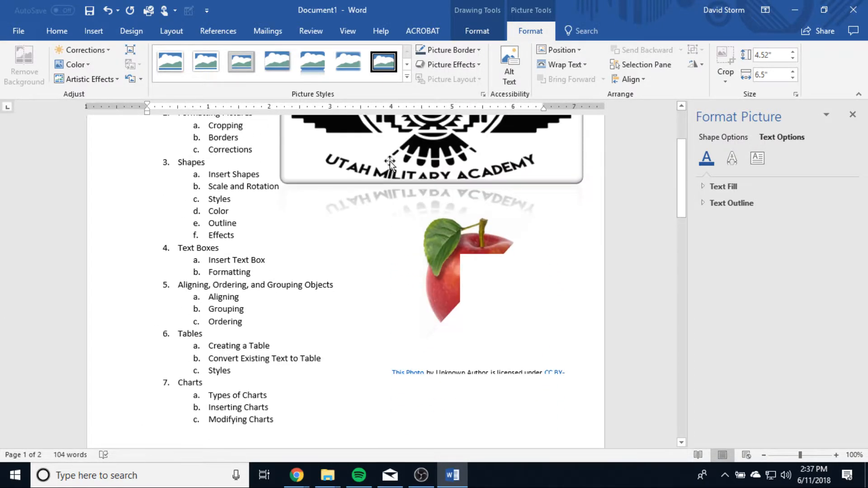
{"action": "scroll", "coordinate": [443, 343], "scroll_direction": "down", "scroll_amount": 10}
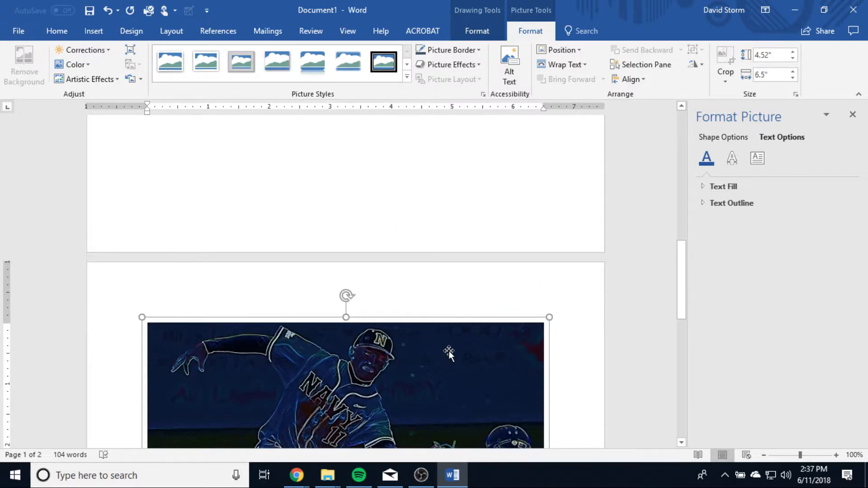
{"action": "scroll", "coordinate": [452, 354], "scroll_direction": "up", "scroll_amount": 4}
{"action": "scroll", "coordinate": [489, 367], "scroll_direction": "up", "scroll_amount": 3}
{"action": "scroll", "coordinate": [303, 367], "scroll_direction": "down", "scroll_amount": 3}
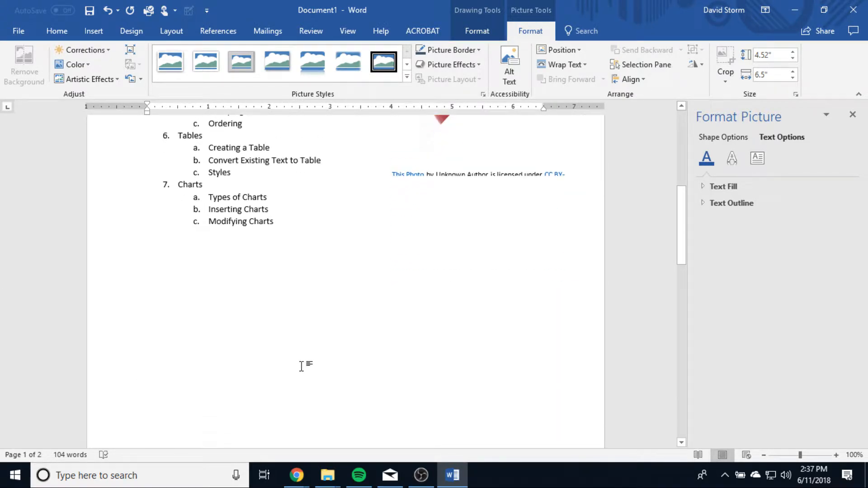
{"action": "left_click", "coordinate": [266, 218]}
{"action": "left_click", "coordinate": [294, 235]}
{"action": "key", "text": "Return"}
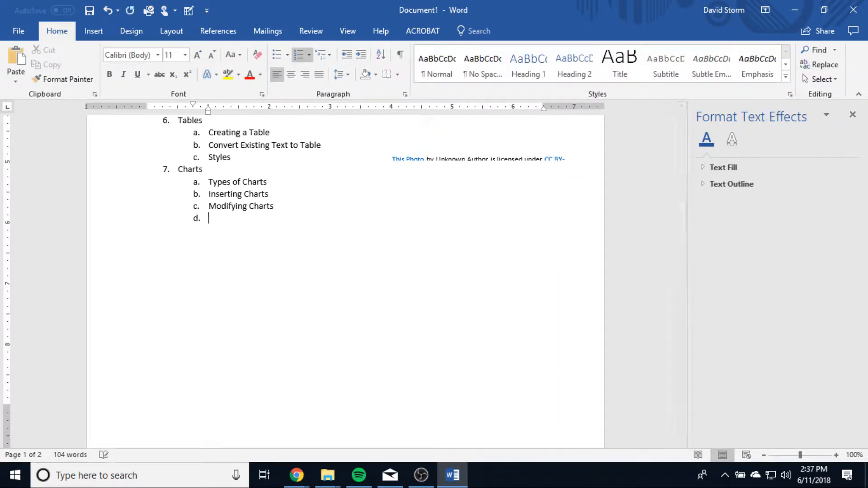
{"action": "key", "text": "BackSpace"}
{"action": "key", "text": "BackSpace"}
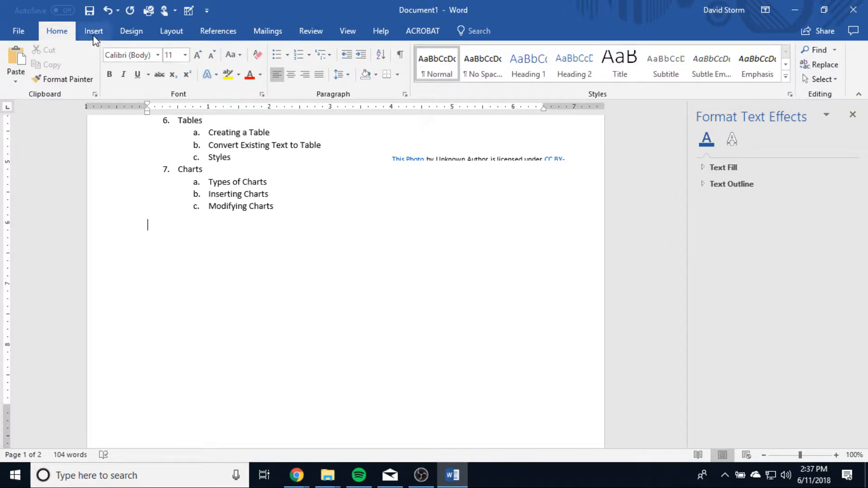
Draw the first explosion shape from Stars and Banners below the list, about 5.14" wide and 2.38" high.
{"action": "left_click", "coordinate": [94, 31]}
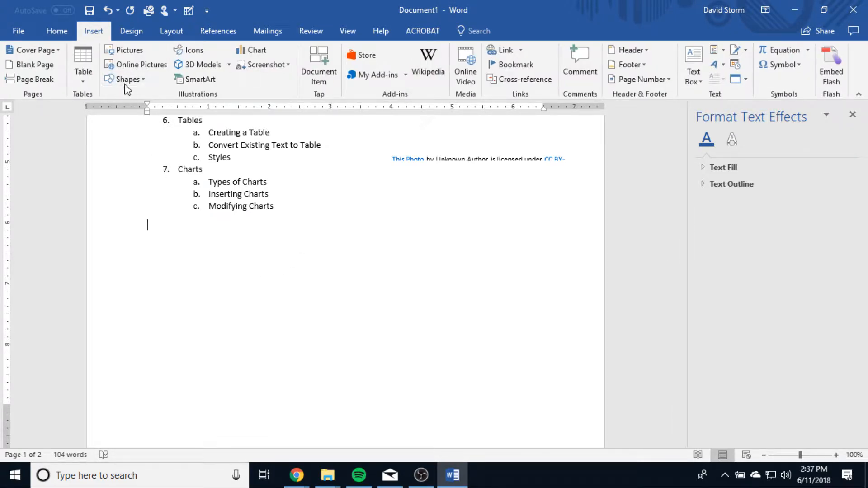
{"action": "left_click", "coordinate": [144, 84]}
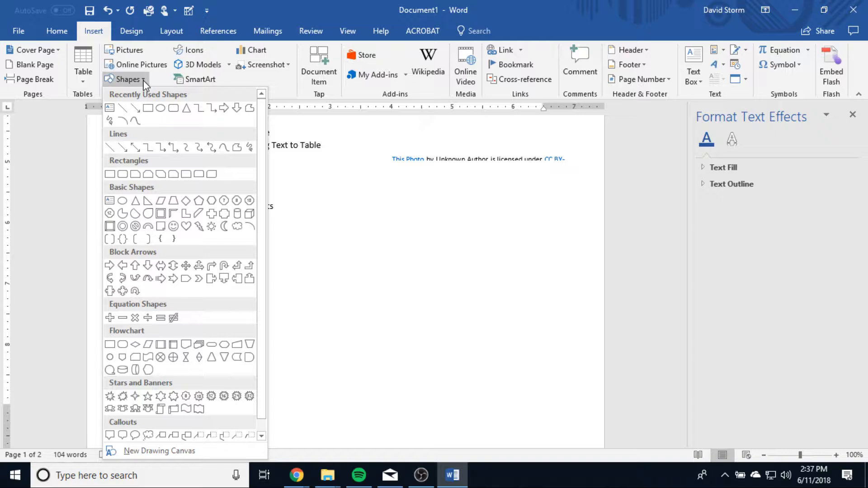
{"action": "scroll", "coordinate": [228, 339], "scroll_direction": "down", "scroll_amount": 1}
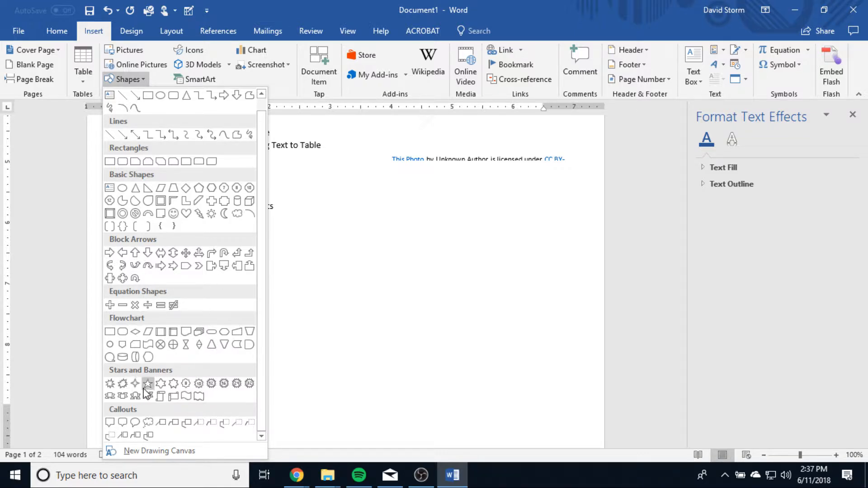
{"action": "left_click", "coordinate": [109, 385]}
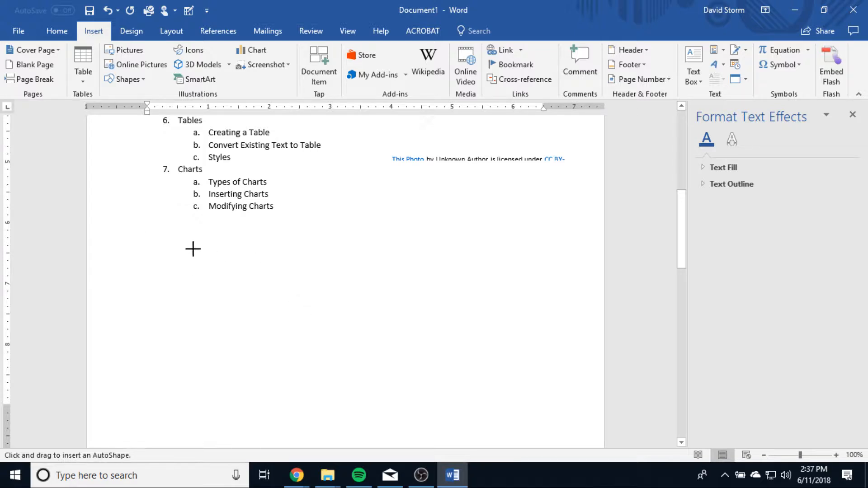
{"action": "mouse_move", "coordinate": [175, 237]}
{"action": "left_mouse_down"}
{"action": "mouse_move", "coordinate": [382, 343]}
{"action": "mouse_move", "coordinate": [490, 383]}
{"action": "left_mouse_up"}
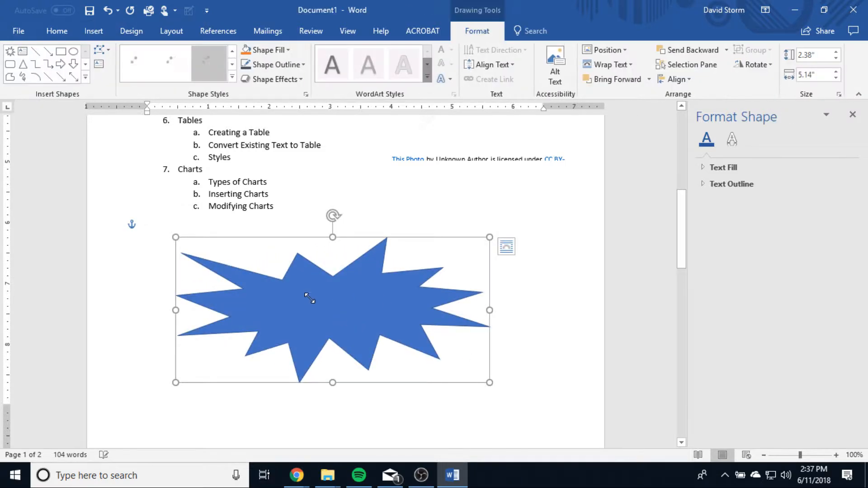
Look at the text wrapping choices in the explosion shape's layout options.
{"action": "left_click", "coordinate": [505, 248]}
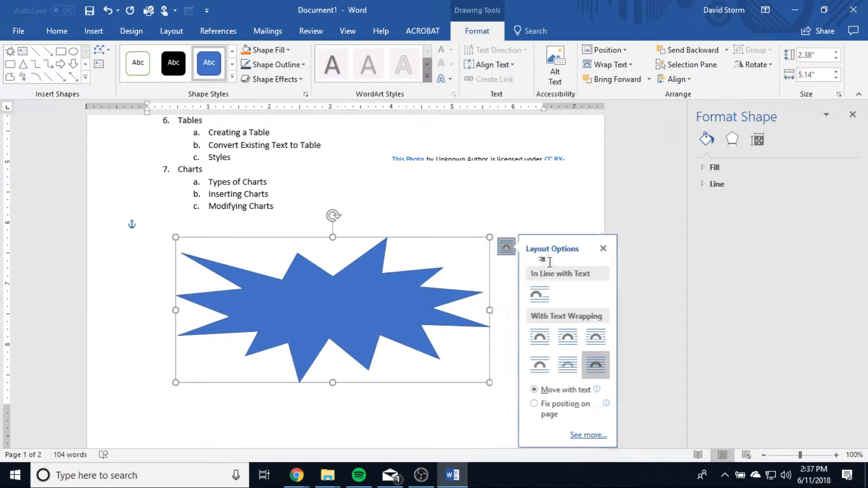
{"action": "left_click", "coordinate": [503, 210]}
{"action": "left_click", "coordinate": [345, 311]}
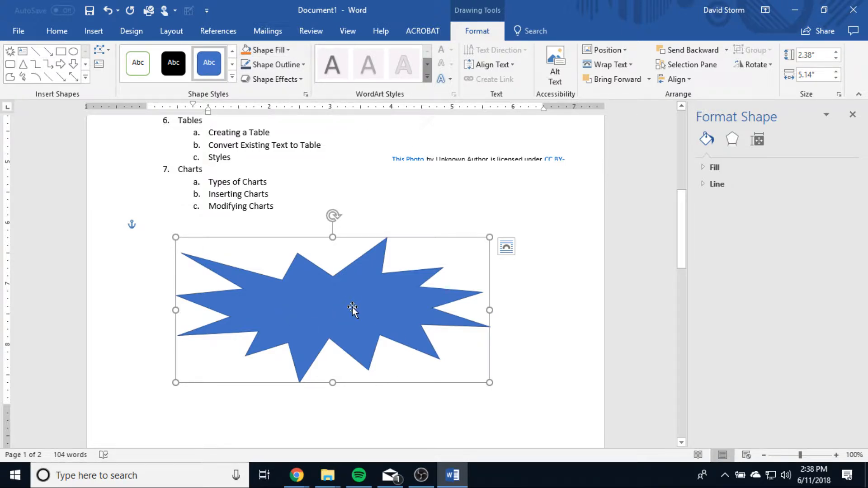
Fill the explosion shape with light gold and give it a dark green outline.
{"action": "left_click", "coordinate": [288, 50]}
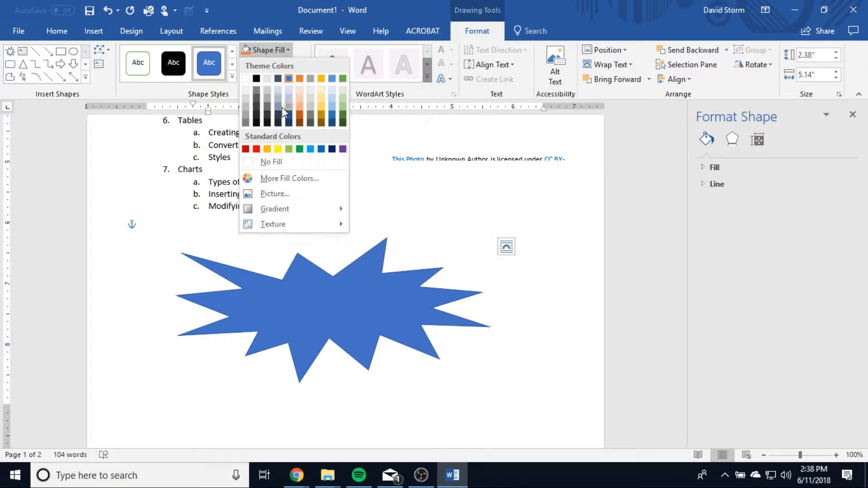
{"action": "left_click", "coordinate": [318, 107]}
{"action": "left_click", "coordinate": [302, 65]}
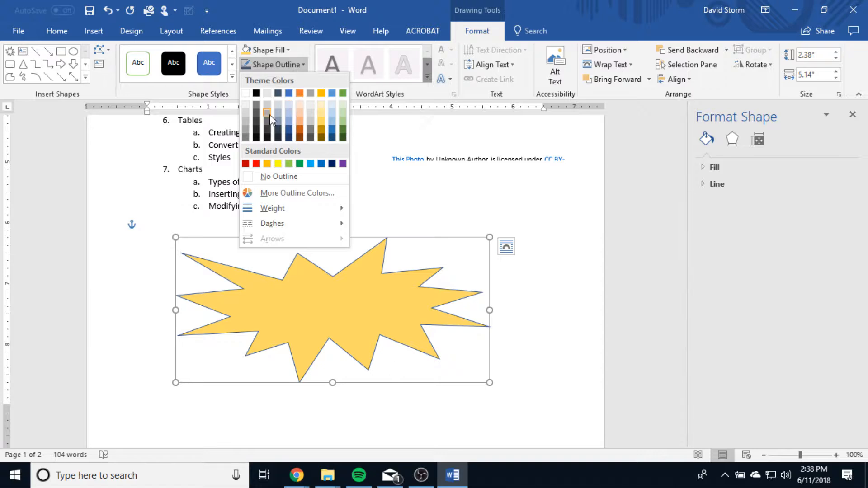
{"action": "left_click", "coordinate": [343, 129]}
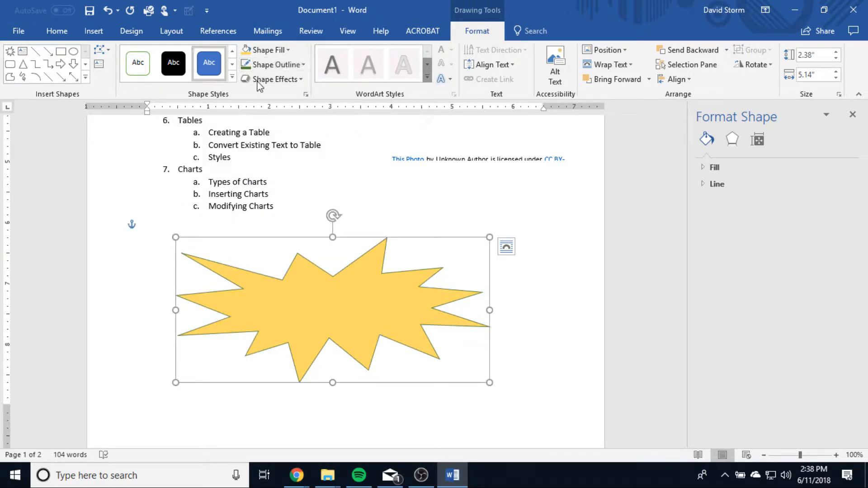
Apply the fourth preset effect in the first row to the explosion shape, and choose the first bevel.
{"action": "left_click", "coordinate": [283, 80]}
{"action": "mouse_move", "coordinate": [285, 103]}
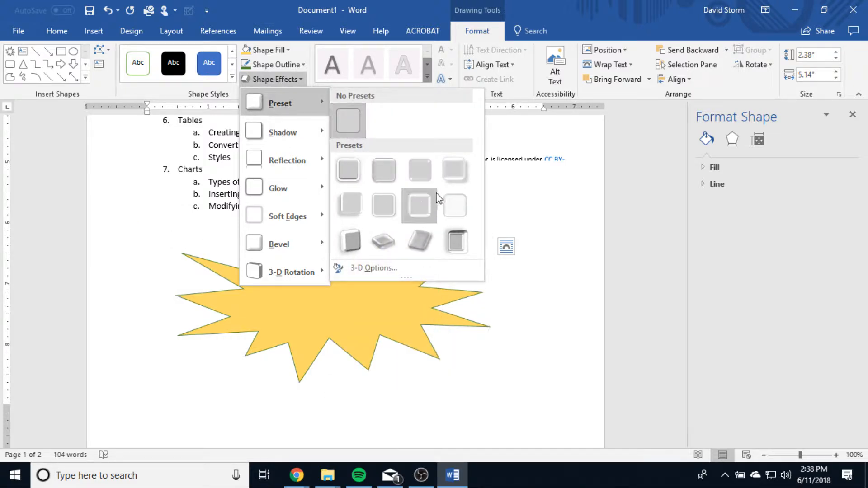
{"action": "left_click", "coordinate": [462, 175]}
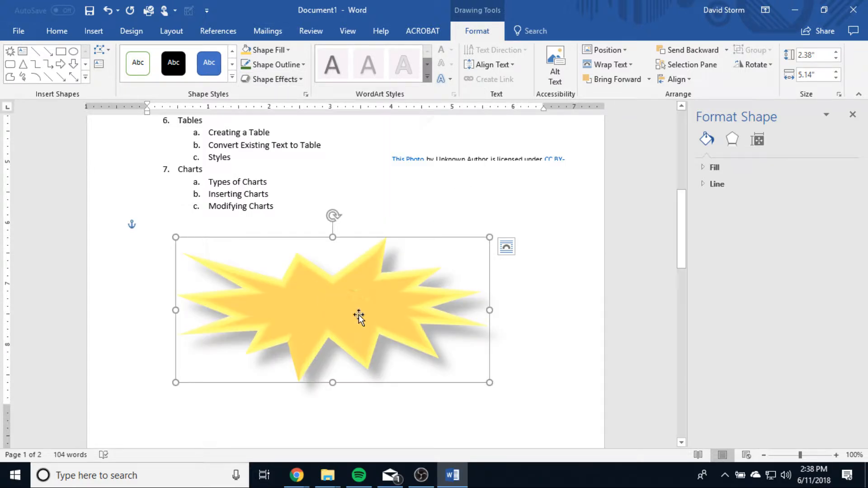
{"action": "left_click", "coordinate": [271, 80]}
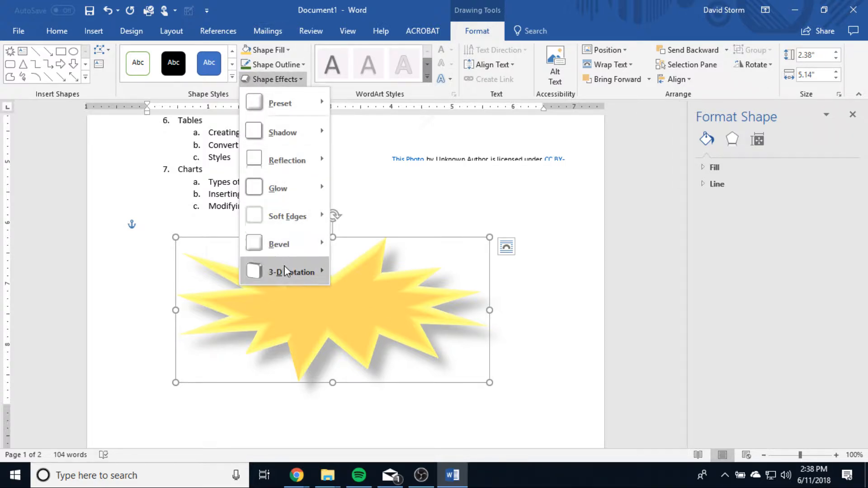
{"action": "mouse_move", "coordinate": [288, 252]}
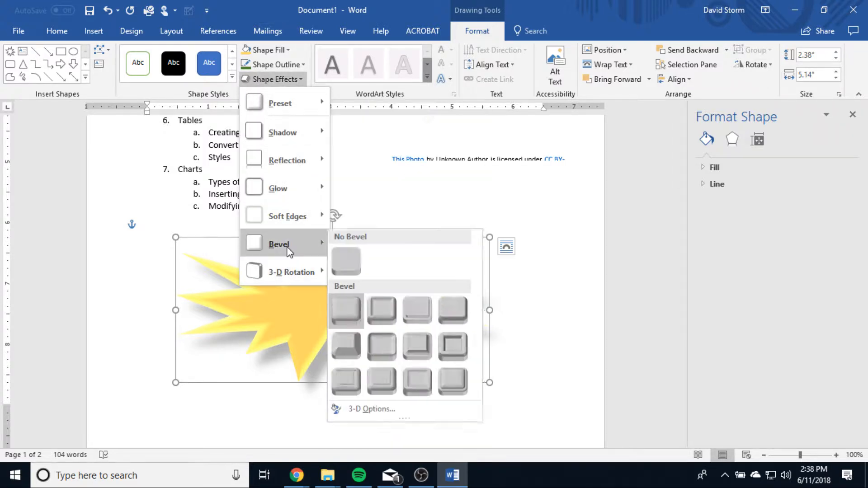
{"action": "left_click", "coordinate": [352, 306]}
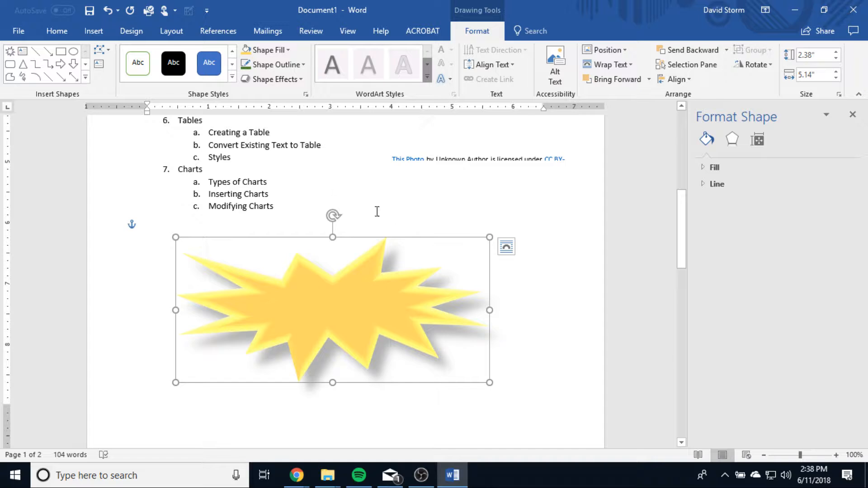
Apply a solid light blue shape style without an outline to the explosion shape.
{"action": "left_click", "coordinate": [232, 64]}
{"action": "left_click", "coordinate": [231, 64]}
{"action": "left_click", "coordinate": [232, 64]}
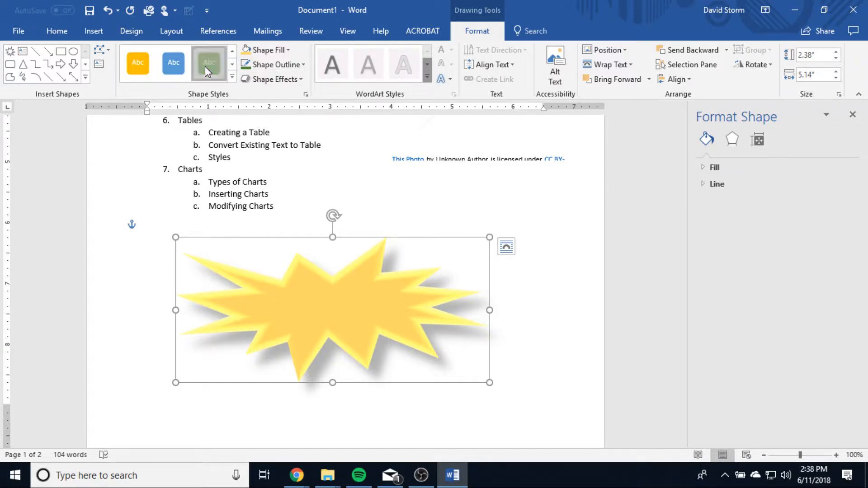
{"action": "left_click", "coordinate": [164, 66]}
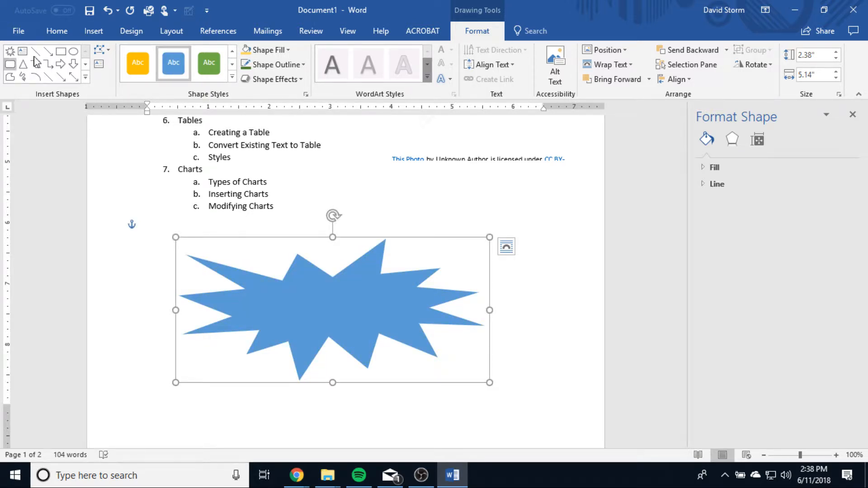
Edit the explosion shape's points, moving several inner points along its upper and right edges outward to flatten the spikes.
{"action": "left_click", "coordinate": [85, 64]}
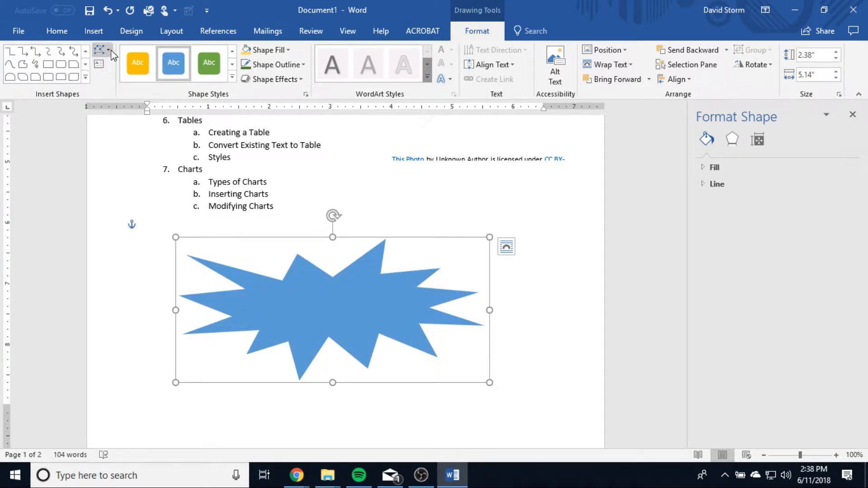
{"action": "left_click", "coordinate": [102, 49]}
{"action": "left_click", "coordinate": [131, 83]}
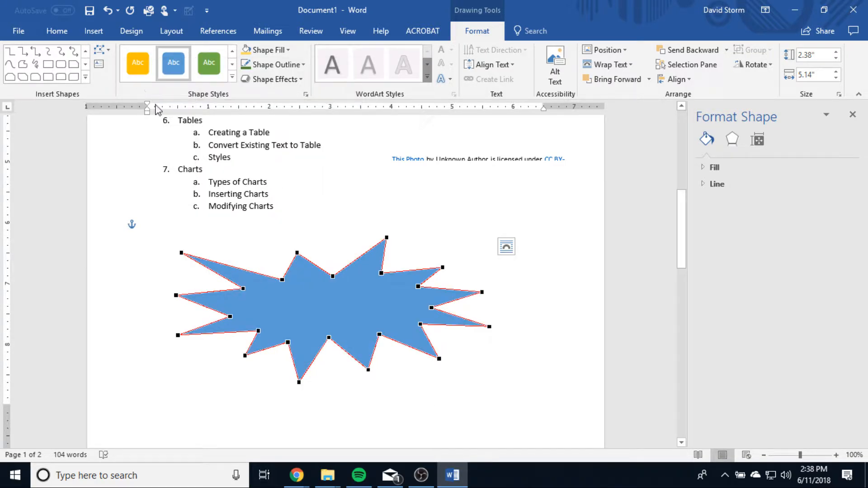
{"action": "left_click_drag", "start_coordinate": [283, 279], "coordinate": [262, 261]}
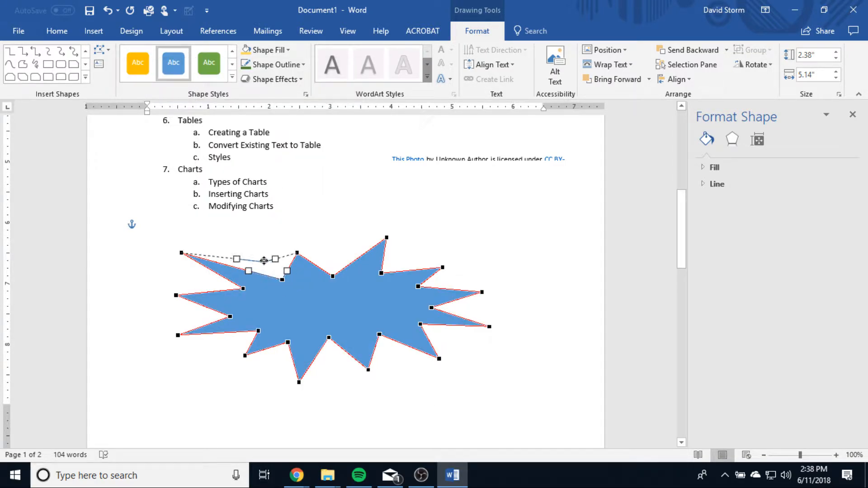
{"action": "left_click_drag", "start_coordinate": [332, 273], "coordinate": [437, 285]}
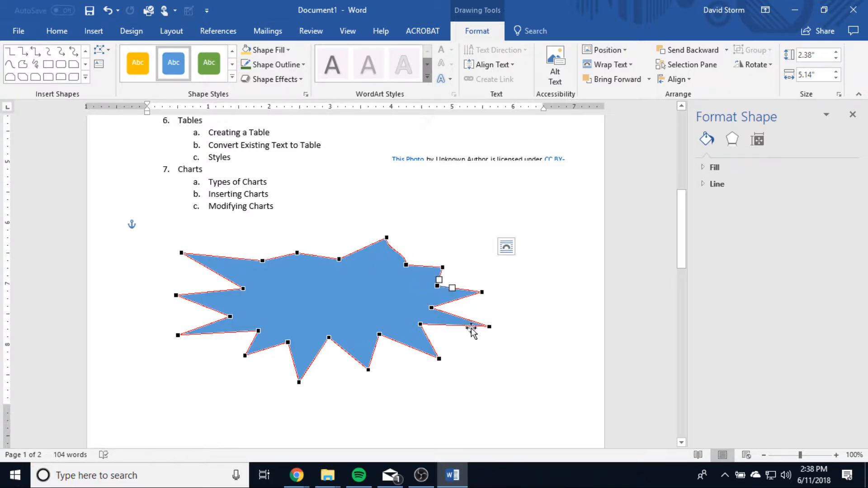
{"action": "left_click_drag", "start_coordinate": [431, 308], "coordinate": [465, 312]}
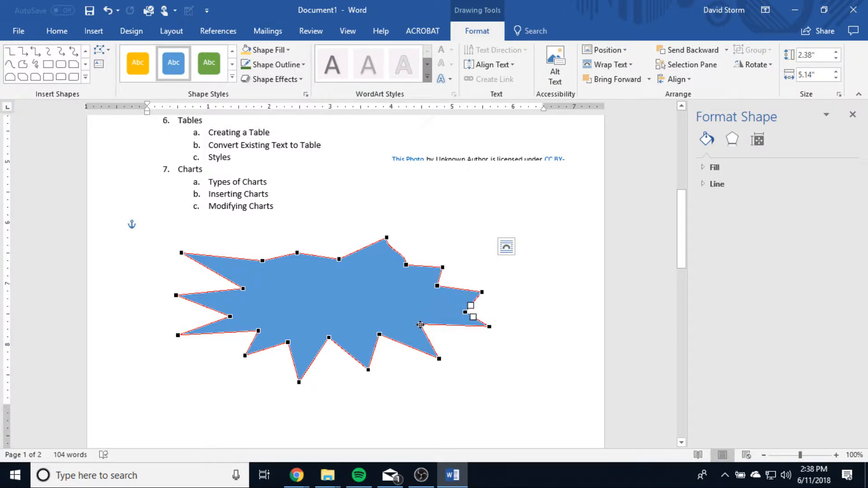
{"action": "left_click", "coordinate": [624, 378]}
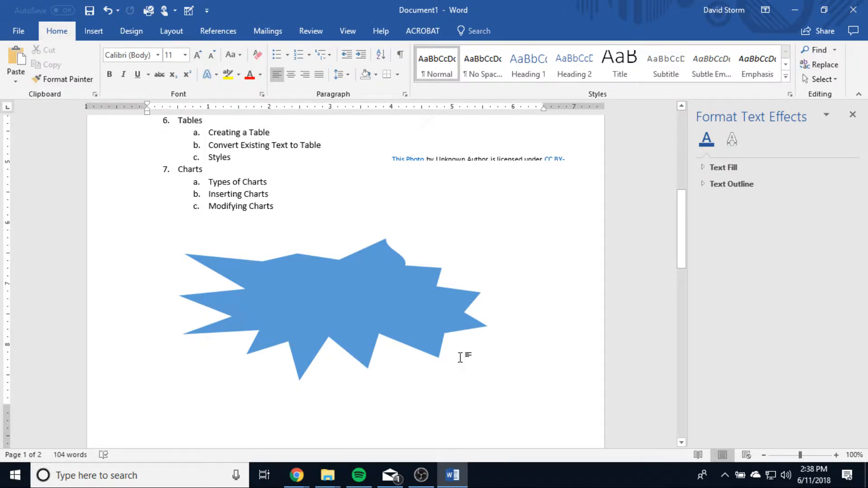
Shrink the explosion shape to about a third of its width and half its height, and deselect it.
{"action": "scroll", "coordinate": [460, 357], "scroll_direction": "down", "scroll_amount": 3}
{"action": "scroll", "coordinate": [490, 326], "scroll_direction": "up", "scroll_amount": 2}
{"action": "left_click", "coordinate": [431, 291]}
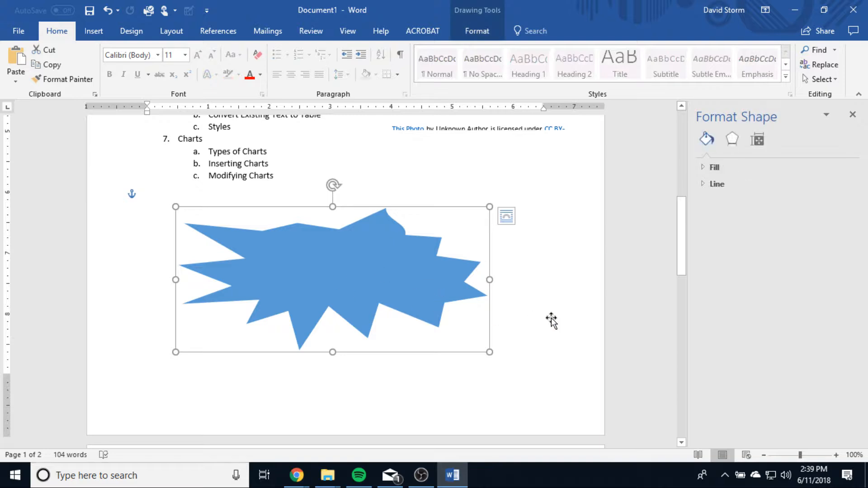
{"action": "scroll", "coordinate": [549, 318], "scroll_direction": "up", "scroll_amount": 3}
{"action": "scroll", "coordinate": [335, 222], "scroll_direction": "up", "scroll_amount": 1}
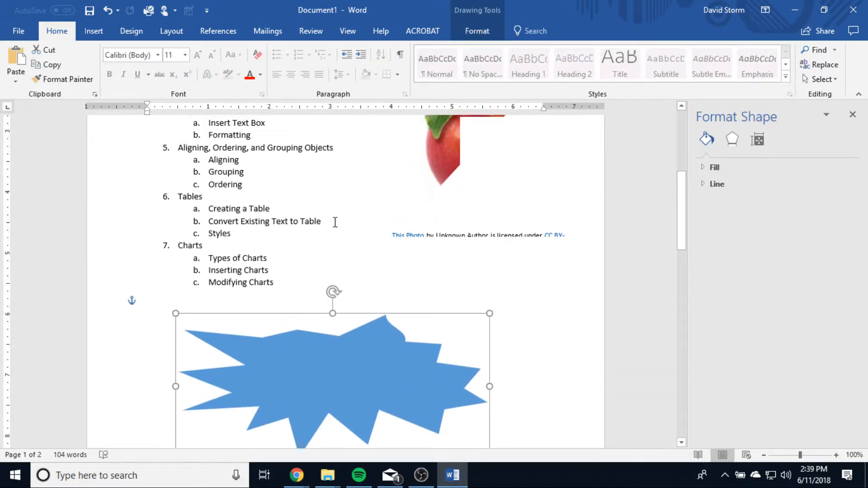
{"action": "scroll", "coordinate": [335, 221], "scroll_direction": "up", "scroll_amount": 3}
{"action": "scroll", "coordinate": [314, 243], "scroll_direction": "up", "scroll_amount": 2}
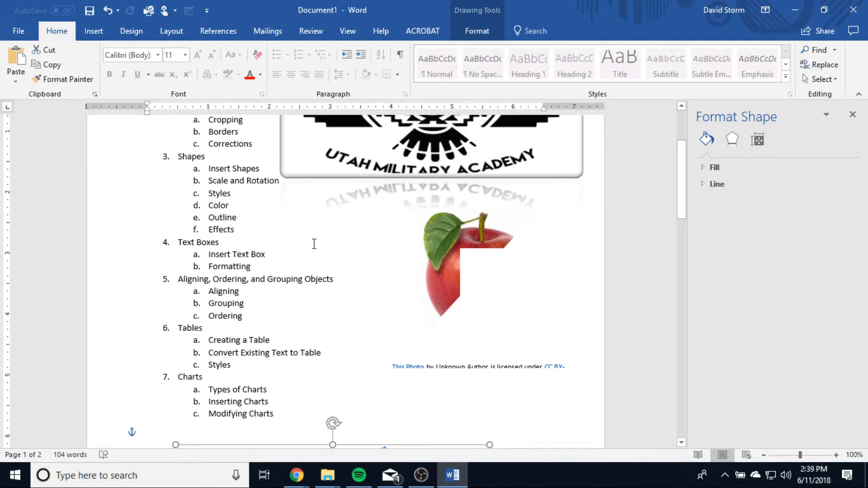
{"action": "scroll", "coordinate": [341, 259], "scroll_direction": "down", "scroll_amount": 2}
{"action": "scroll", "coordinate": [342, 263], "scroll_direction": "up", "scroll_amount": 1}
{"action": "scroll", "coordinate": [342, 262], "scroll_direction": "down", "scroll_amount": 9}
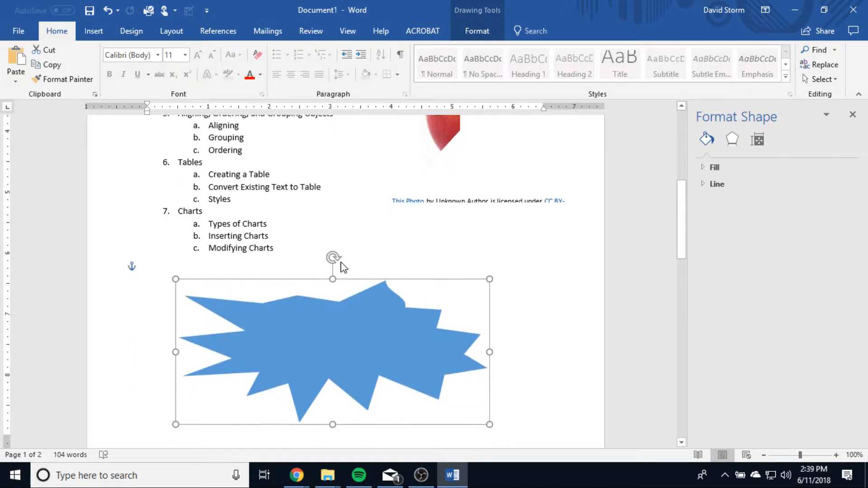
{"action": "left_click_drag", "start_coordinate": [487, 290], "coordinate": [285, 224]}
{"action": "scroll", "coordinate": [496, 287], "scroll_direction": "up", "scroll_amount": 7}
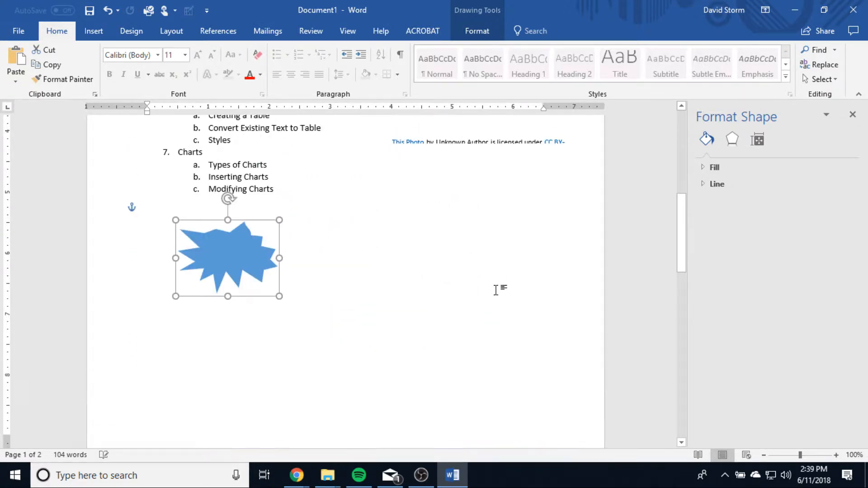
{"action": "scroll", "coordinate": [459, 141], "scroll_direction": "up", "scroll_amount": 3}
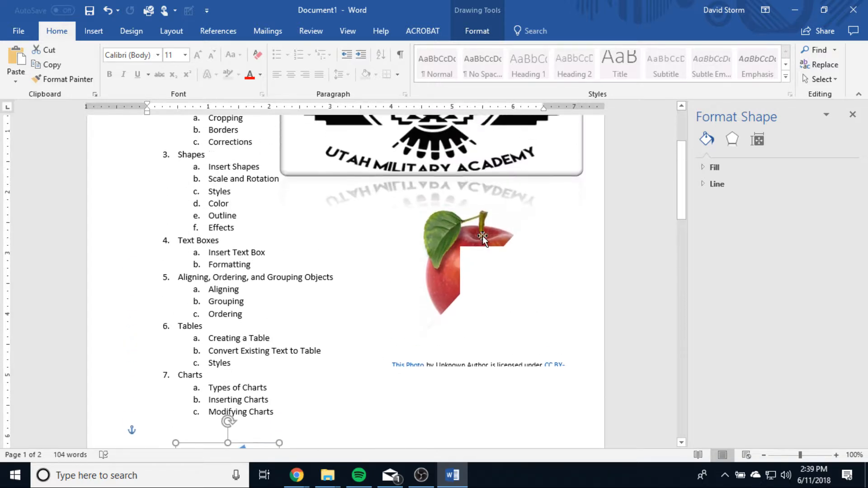
{"action": "scroll", "coordinate": [469, 242], "scroll_direction": "down", "scroll_amount": 4}
{"action": "left_click", "coordinate": [442, 380]}
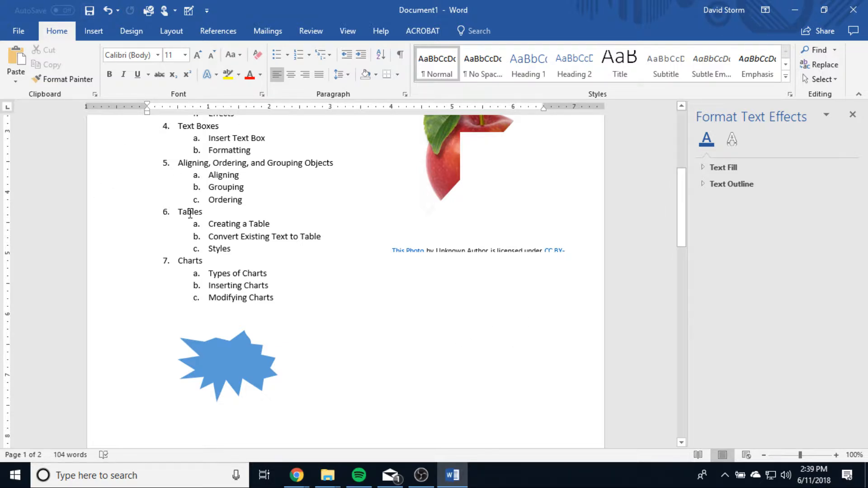
Insert the built-in Slice Sidebar (Dark) text box and look over its placeholder content.
{"action": "left_click", "coordinate": [92, 32]}
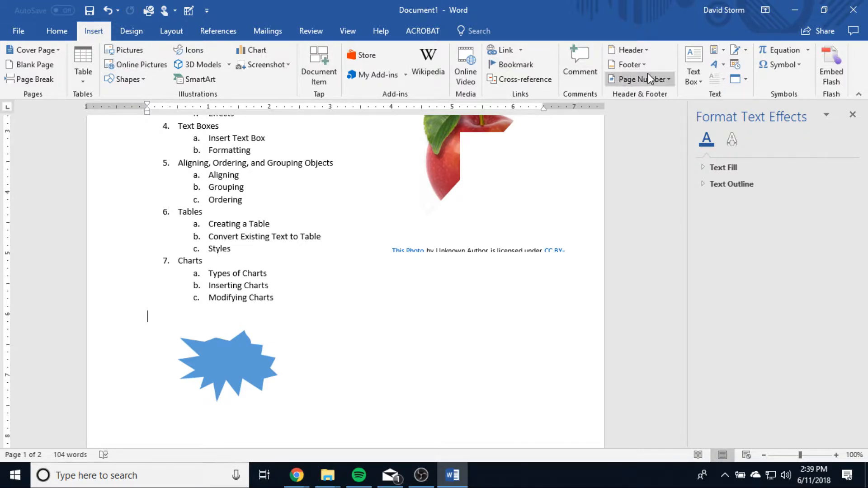
{"action": "left_click", "coordinate": [696, 80]}
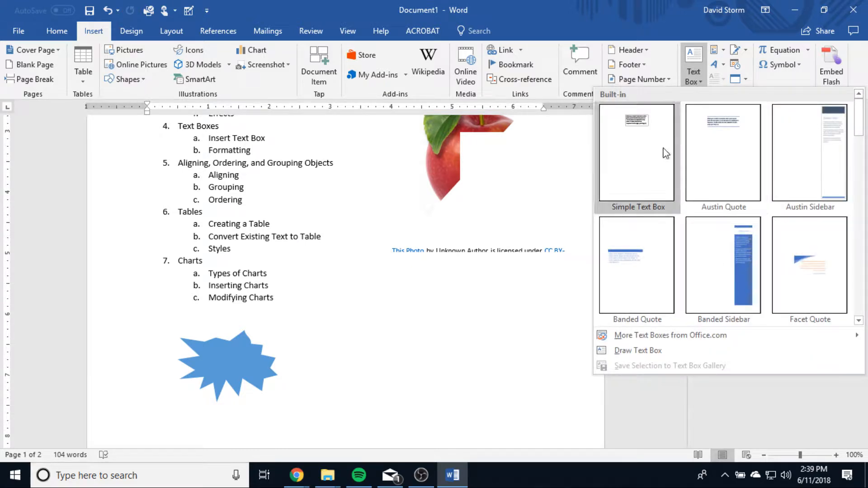
{"action": "scroll", "coordinate": [729, 278], "scroll_direction": "down", "scroll_amount": 5}
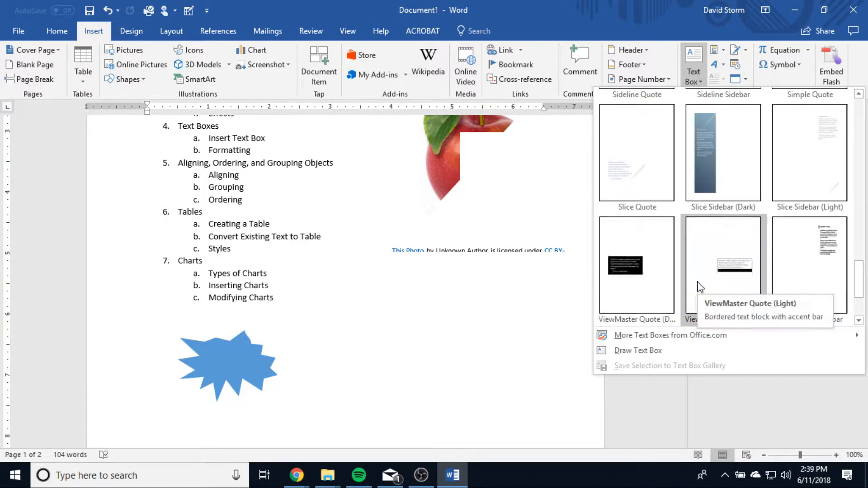
{"action": "left_click", "coordinate": [720, 153]}
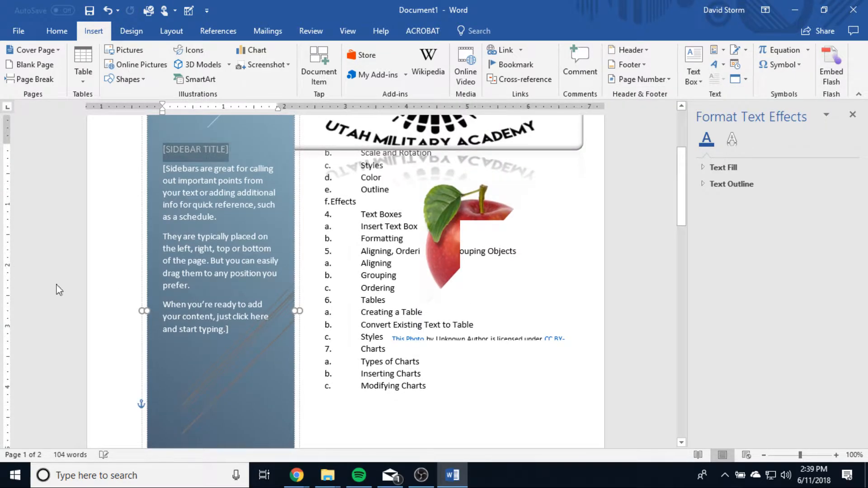
{"action": "scroll", "coordinate": [198, 262], "scroll_direction": "up", "scroll_amount": 4}
{"action": "scroll", "coordinate": [223, 258], "scroll_direction": "down", "scroll_amount": 10}
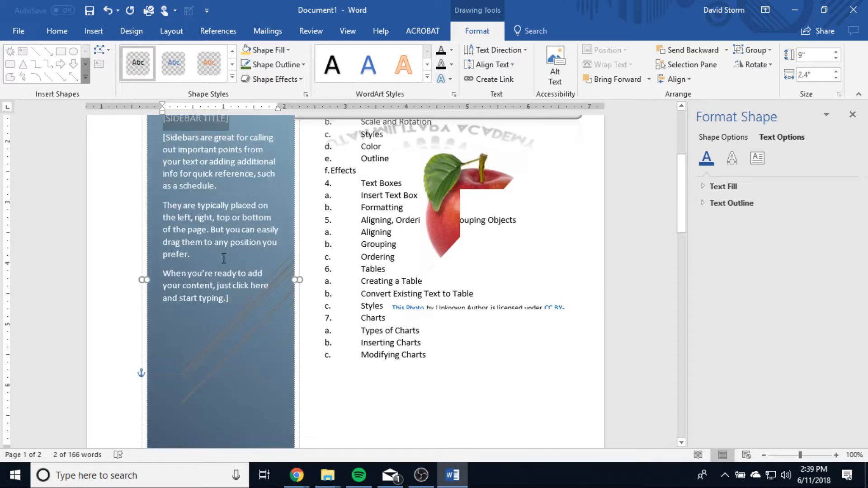
{"action": "scroll", "coordinate": [441, 314], "scroll_direction": "up", "scroll_amount": 3}
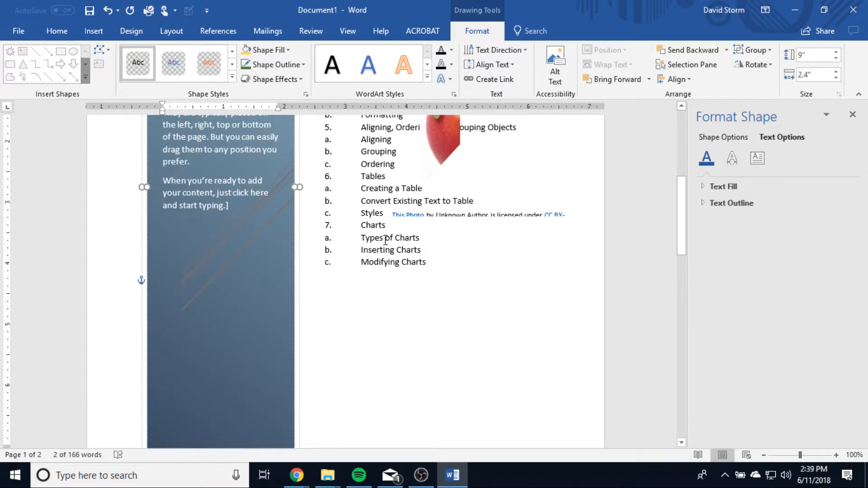
{"action": "scroll", "coordinate": [385, 240], "scroll_direction": "up", "scroll_amount": 3}
{"action": "scroll", "coordinate": [253, 277], "scroll_direction": "up", "scroll_amount": 2}
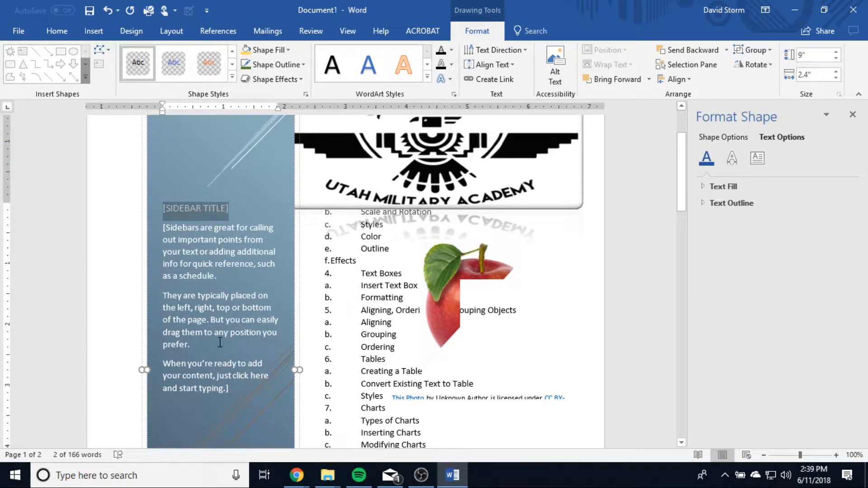
Delete the sidebar's placeholder title and the whole sidebar with its text and background graphics.
{"action": "key", "text": "Delete"}
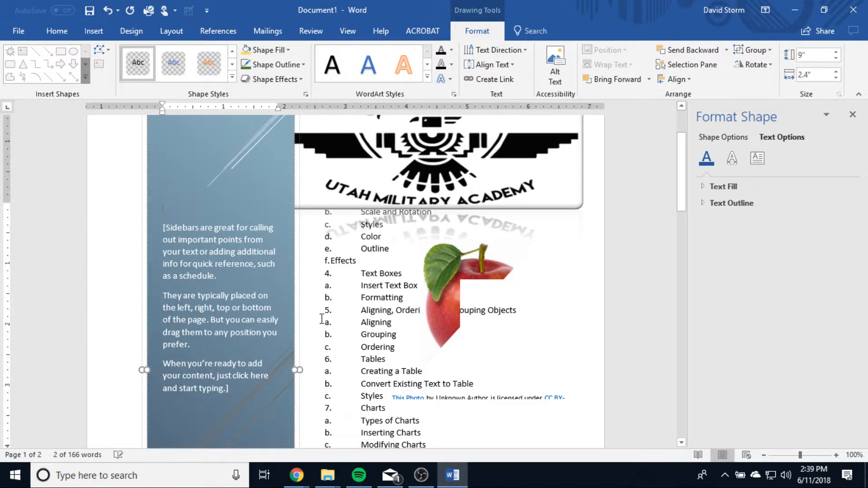
{"action": "scroll", "coordinate": [233, 211], "scroll_direction": "up", "scroll_amount": 3}
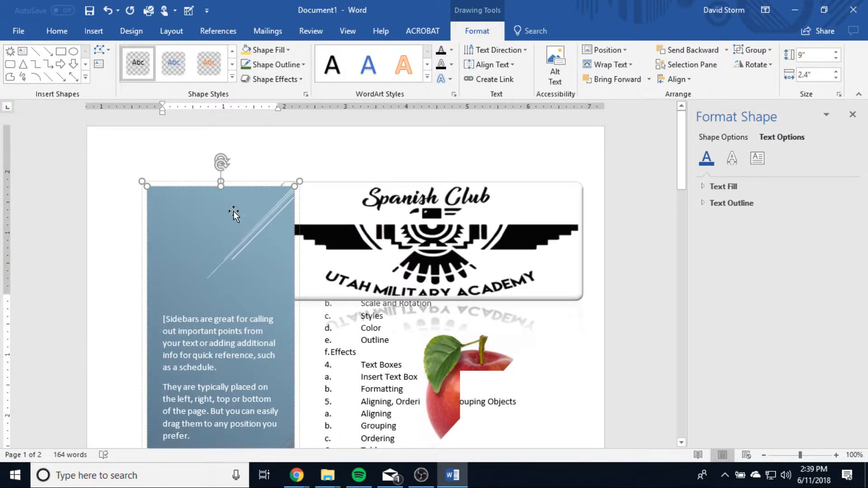
{"action": "left_click", "coordinate": [246, 186]}
{"action": "key", "text": "Delete"}
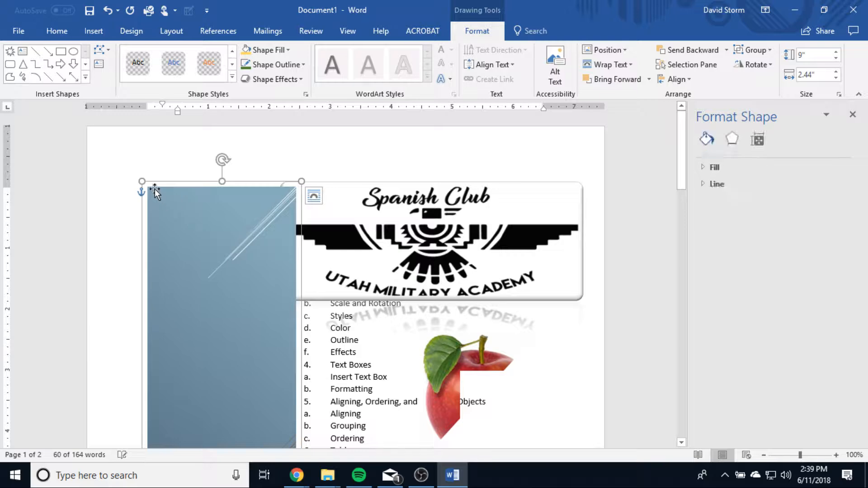
{"action": "left_click", "coordinate": [193, 181]}
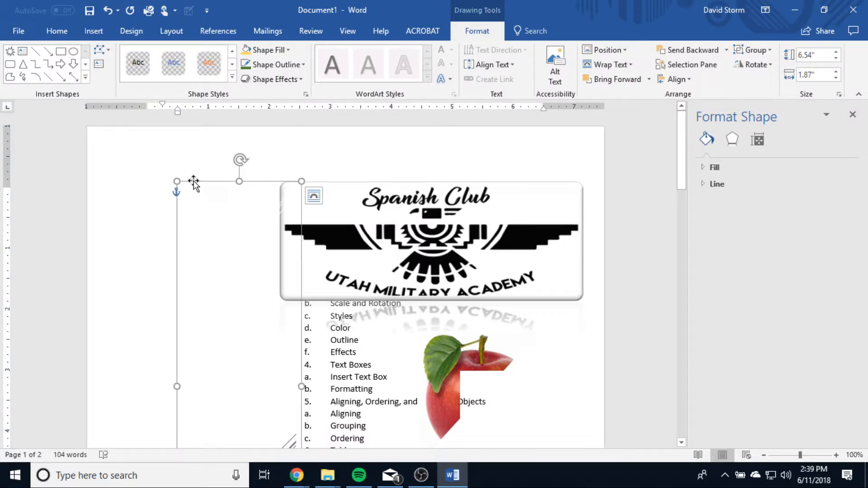
{"action": "key", "text": "Delete"}
Draw a text box about 3.94 by 2 inches beneath the apple picture and fill it with "S;ldrlkjsdl;fk lkasj;dlkfj ie;lk".
{"action": "scroll", "coordinate": [453, 336], "scroll_direction": "down", "scroll_amount": 5}
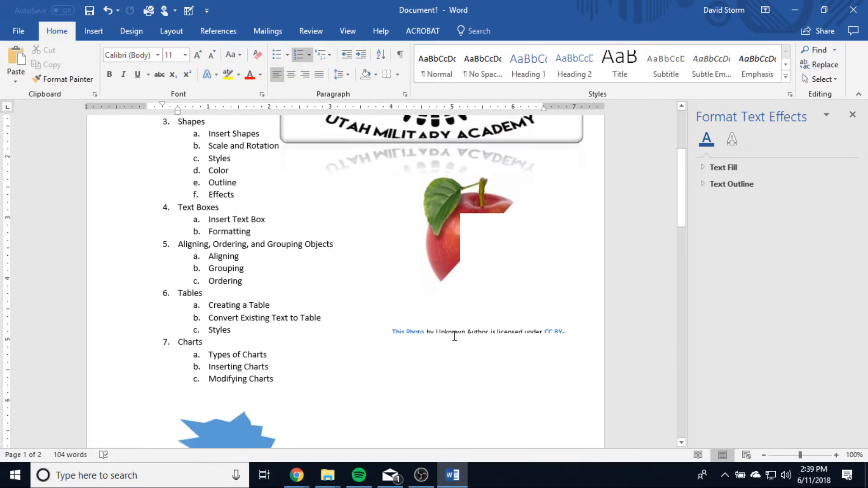
{"action": "scroll", "coordinate": [455, 336], "scroll_direction": "up", "scroll_amount": 3}
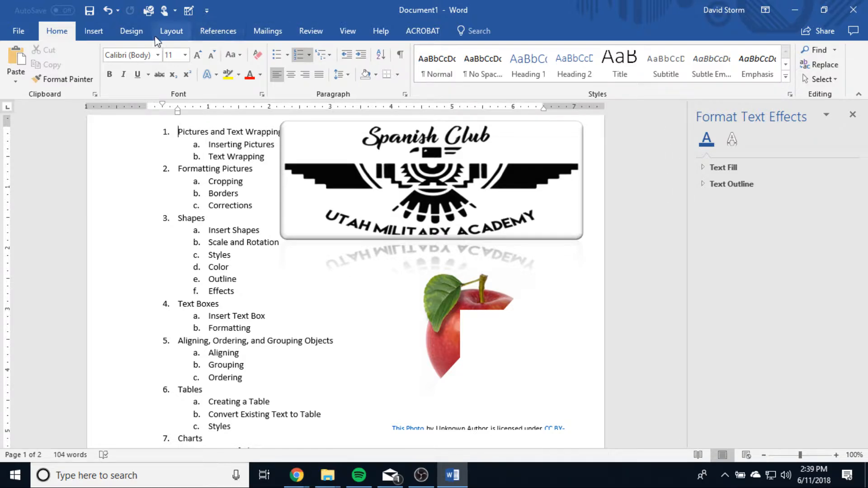
{"action": "left_click", "coordinate": [94, 31]}
{"action": "left_click", "coordinate": [693, 74]}
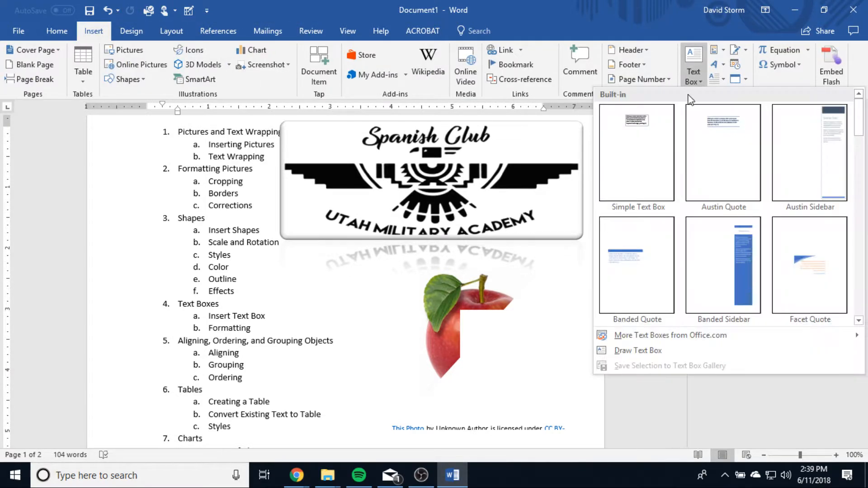
{"action": "left_click", "coordinate": [694, 65]}
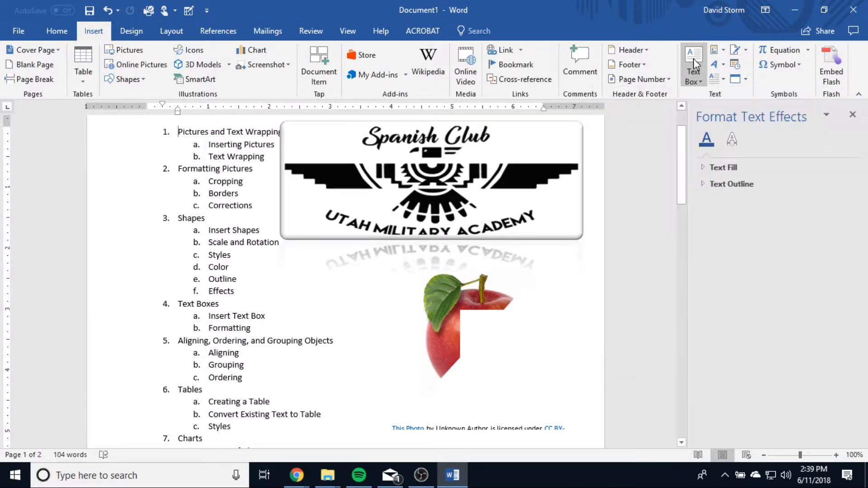
{"action": "scroll", "coordinate": [496, 382], "scroll_direction": "down", "scroll_amount": 4}
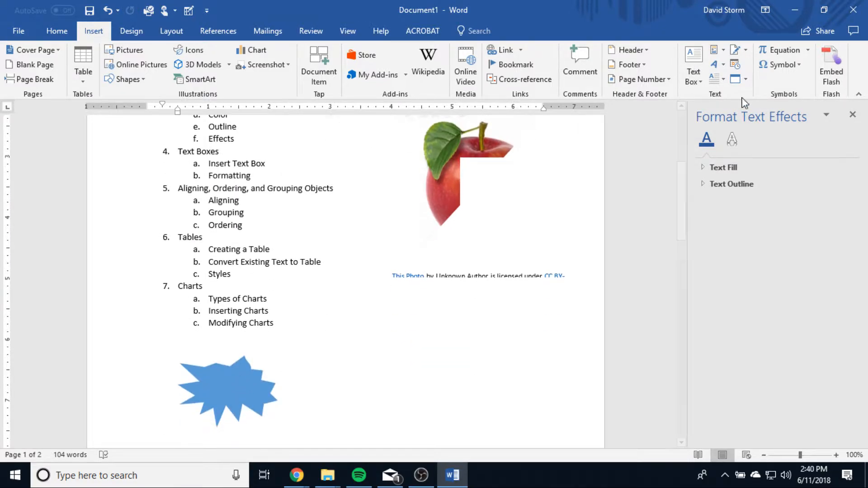
{"action": "left_click", "coordinate": [690, 53]}
{"action": "scroll", "coordinate": [752, 252], "scroll_direction": "down", "scroll_amount": 5}
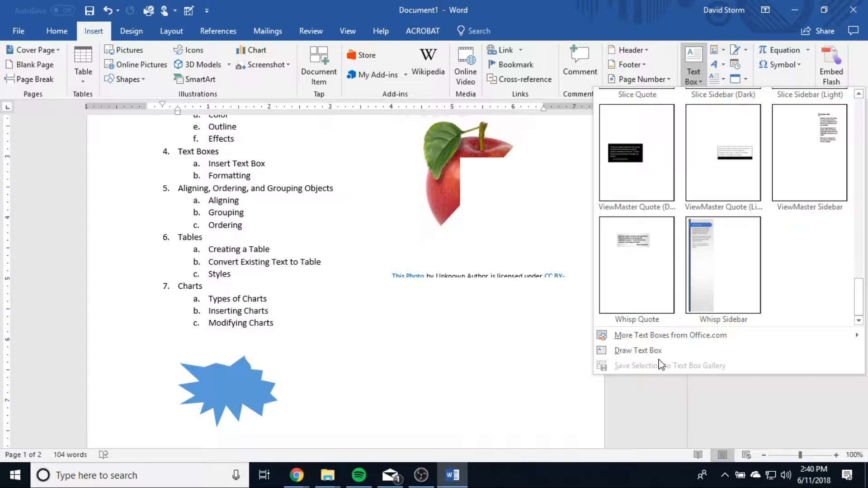
{"action": "left_click", "coordinate": [637, 351]}
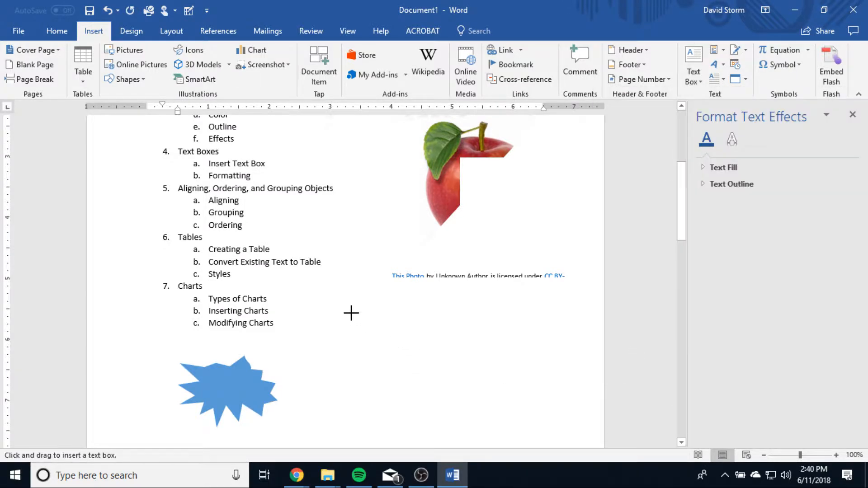
{"action": "left_click_drag", "start_coordinate": [340, 299], "coordinate": [581, 421]}
{"action": "type", "text": "S;ldrlkjsdl;fk lkasj;dlkfj ie;lk"}
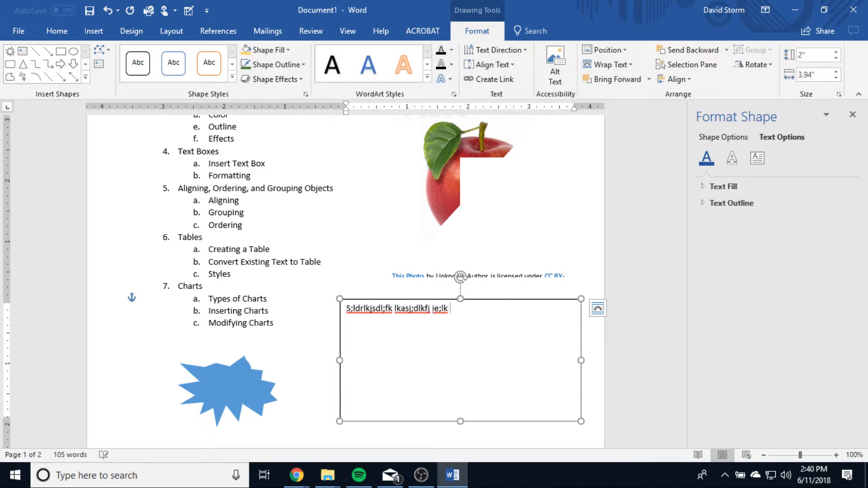
{"action": "left_click", "coordinate": [649, 405]}
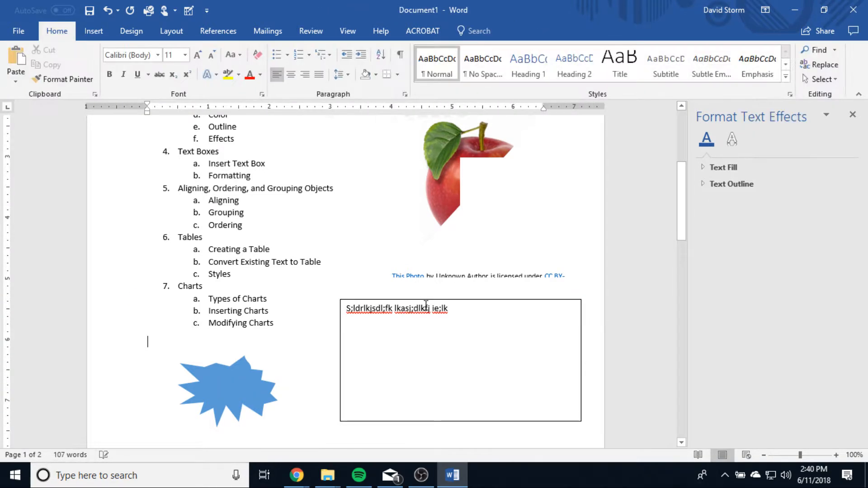
Move the text box slightly left and down beneath the apple picture, and check its text wrapping options.
{"action": "left_click", "coordinate": [419, 362]}
{"action": "left_click_drag", "start_coordinate": [438, 299], "coordinate": [446, 189]}
{"action": "left_click_drag", "start_coordinate": [425, 237], "coordinate": [432, 306]}
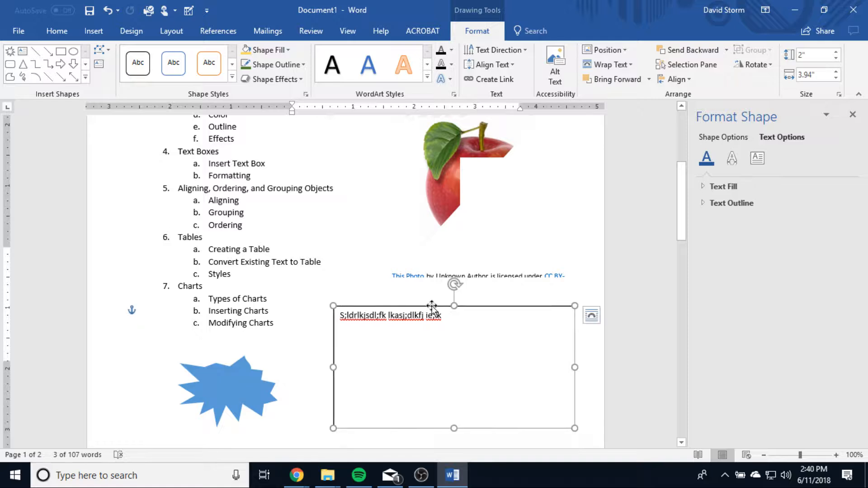
{"action": "left_click", "coordinate": [591, 315]}
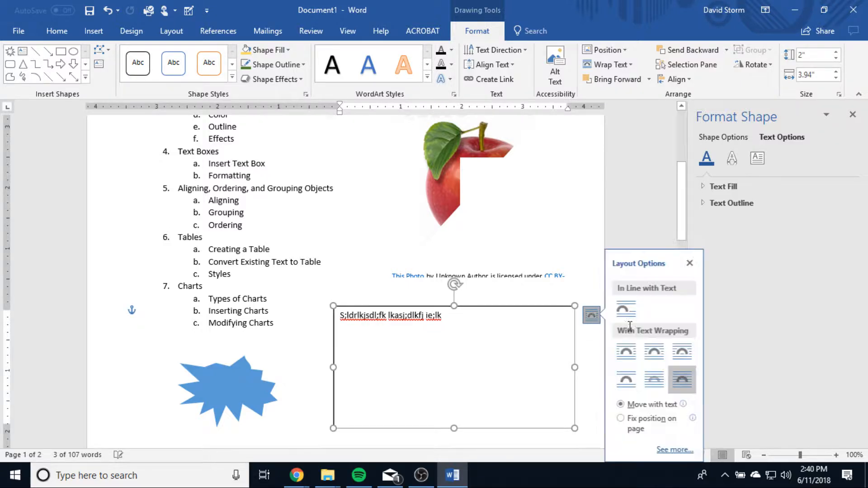
{"action": "left_click", "coordinate": [578, 277]}
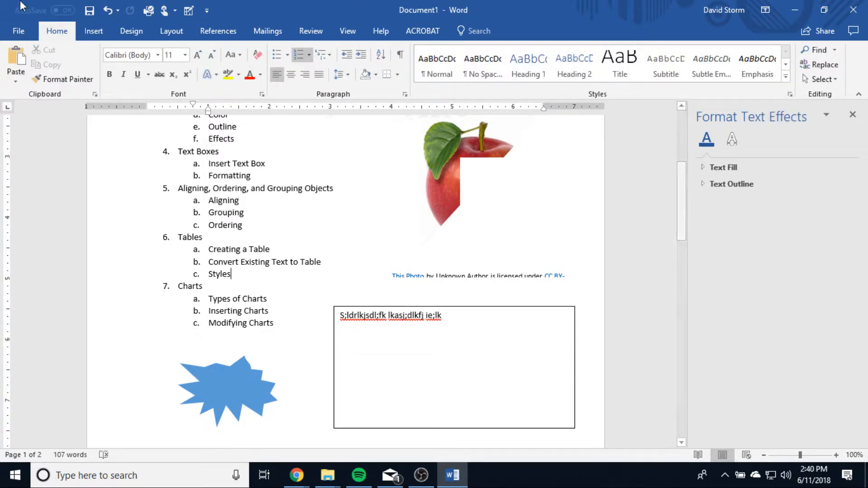
Select the text box beneath the apple picture and bring up its drawing format options.
{"action": "scroll", "coordinate": [273, 240], "scroll_direction": "up", "scroll_amount": 2}
{"action": "scroll", "coordinate": [292, 281], "scroll_direction": "down", "scroll_amount": 3}
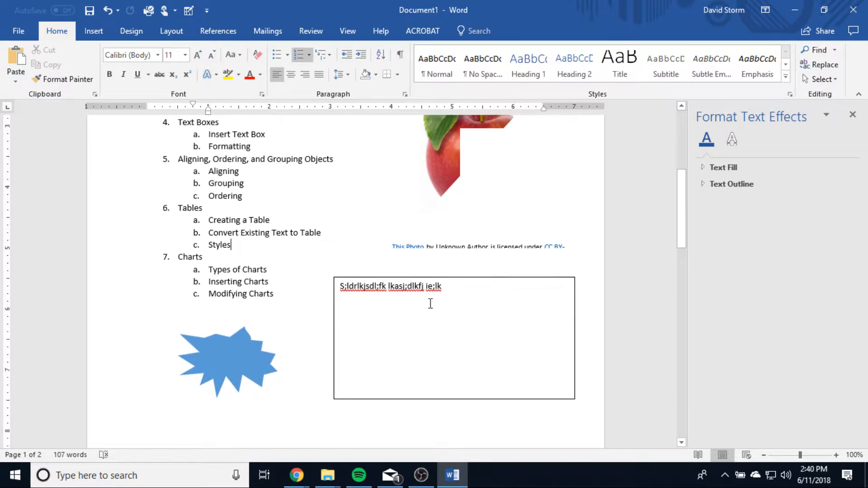
{"action": "left_click", "coordinate": [461, 276]}
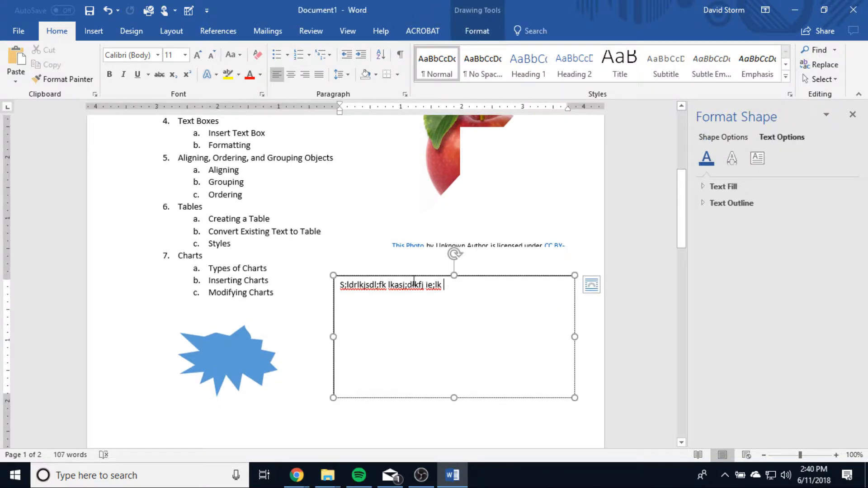
{"action": "left_click", "coordinate": [477, 31]}
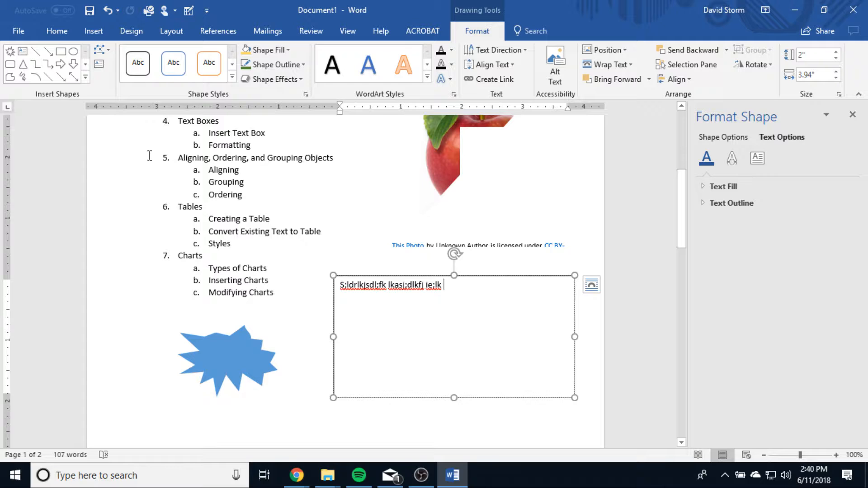
{"action": "scroll", "coordinate": [294, 296], "scroll_direction": "up", "scroll_amount": 3}
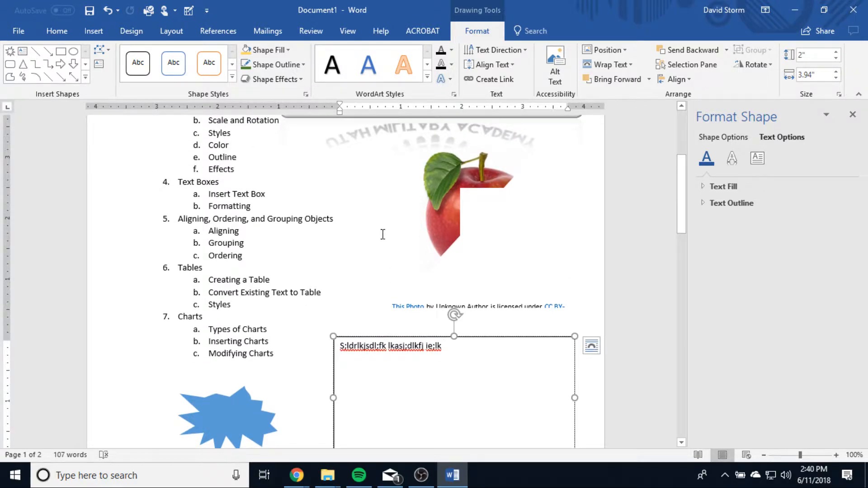
{"action": "left_click", "coordinate": [454, 212]}
{"action": "scroll", "coordinate": [490, 319], "scroll_direction": "up", "scroll_amount": 9}
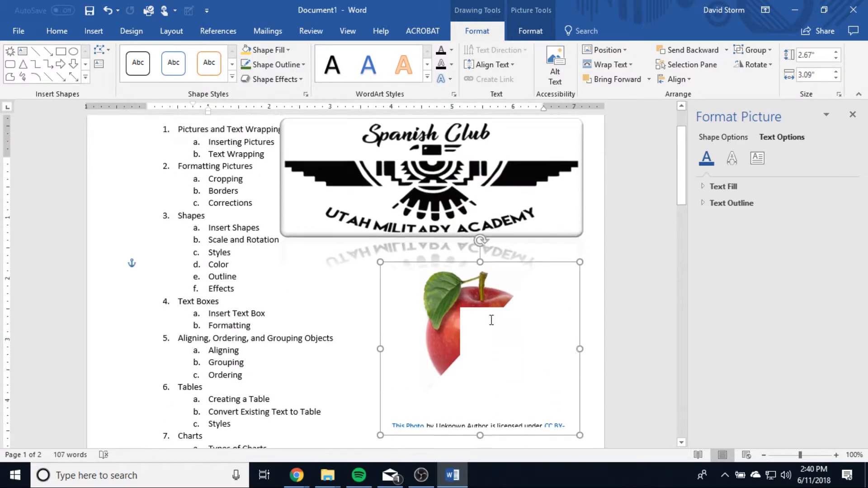
{"action": "left_click", "coordinate": [430, 259]}
{"action": "scroll", "coordinate": [452, 262], "scroll_direction": "down", "scroll_amount": 7}
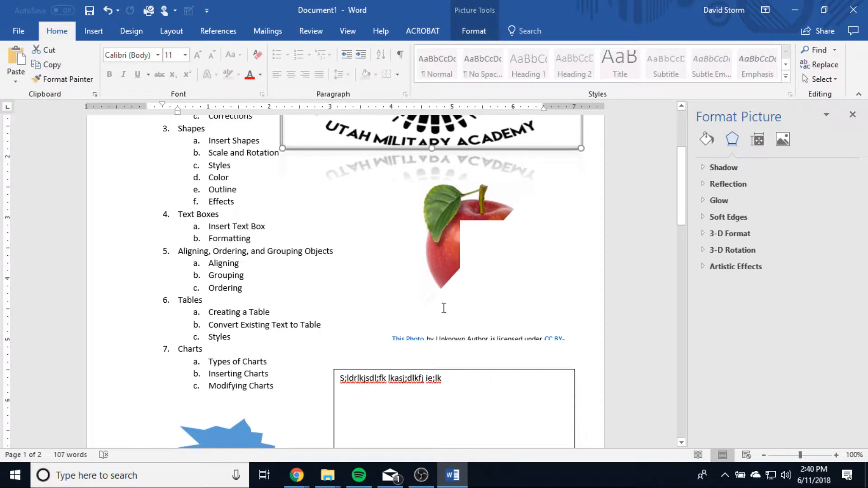
{"action": "left_click", "coordinate": [446, 236]}
{"action": "left_click", "coordinate": [465, 415], "text": "shift"}
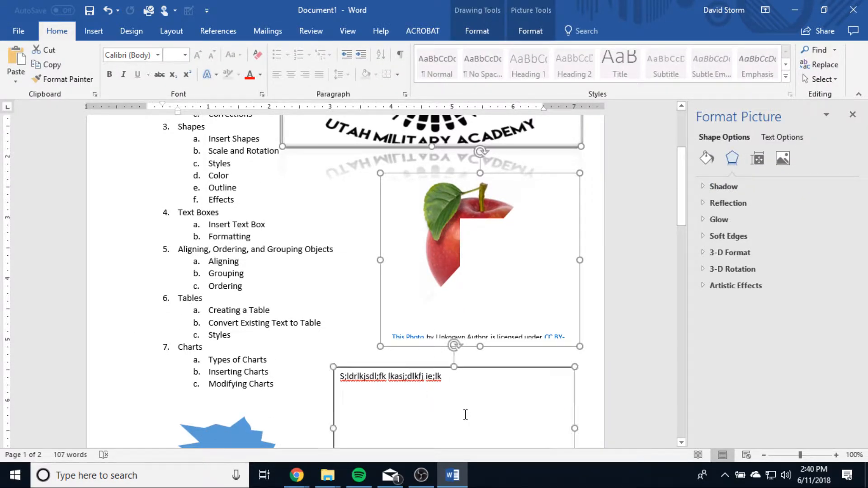
{"action": "scroll", "coordinate": [355, 310], "scroll_direction": "up", "scroll_amount": 4}
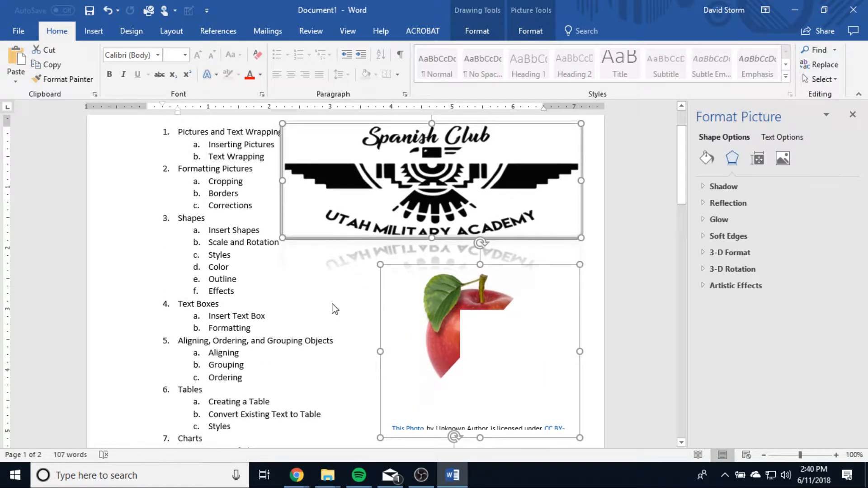
{"action": "scroll", "coordinate": [323, 321], "scroll_direction": "down", "scroll_amount": 6}
{"action": "scroll", "coordinate": [324, 321], "scroll_direction": "down", "scroll_amount": 4}
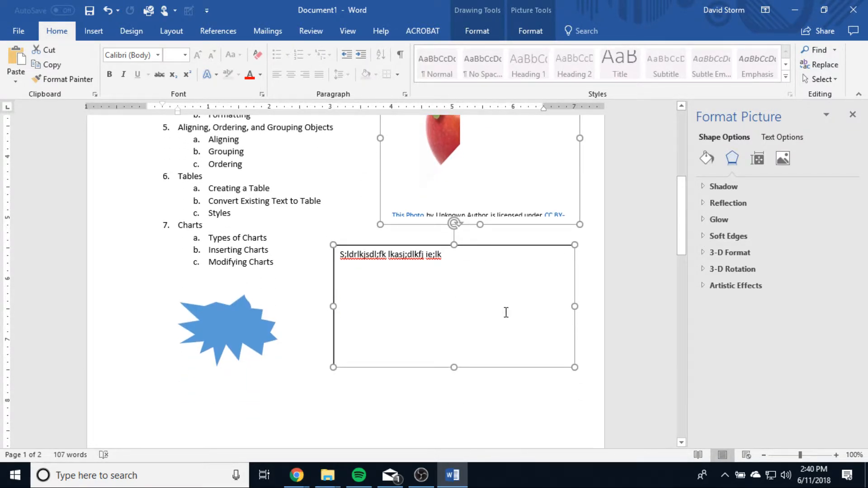
{"action": "scroll", "coordinate": [506, 314], "scroll_direction": "up", "scroll_amount": 5}
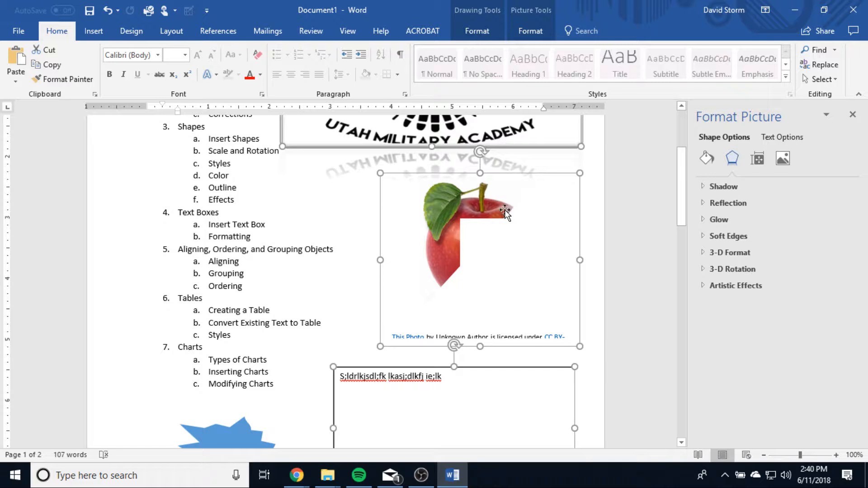
{"action": "scroll", "coordinate": [488, 217], "scroll_direction": "up", "scroll_amount": 3}
{"action": "left_click", "coordinate": [213, 224]}
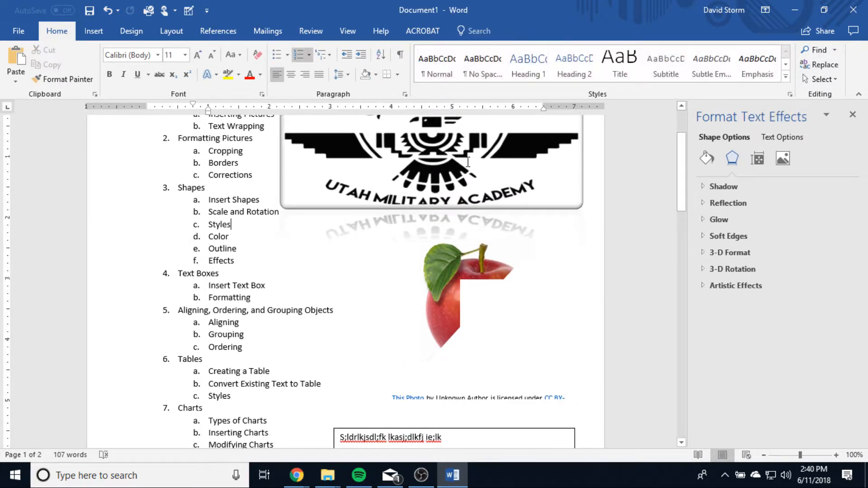
Select the Spanish Club logo, the apple picture and the text box together.
{"action": "left_click", "coordinate": [459, 199]}
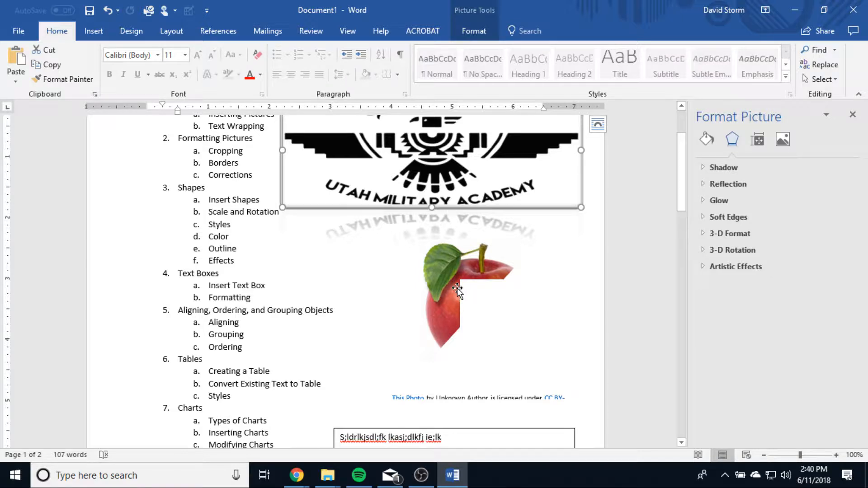
{"action": "left_click", "coordinate": [460, 292]}
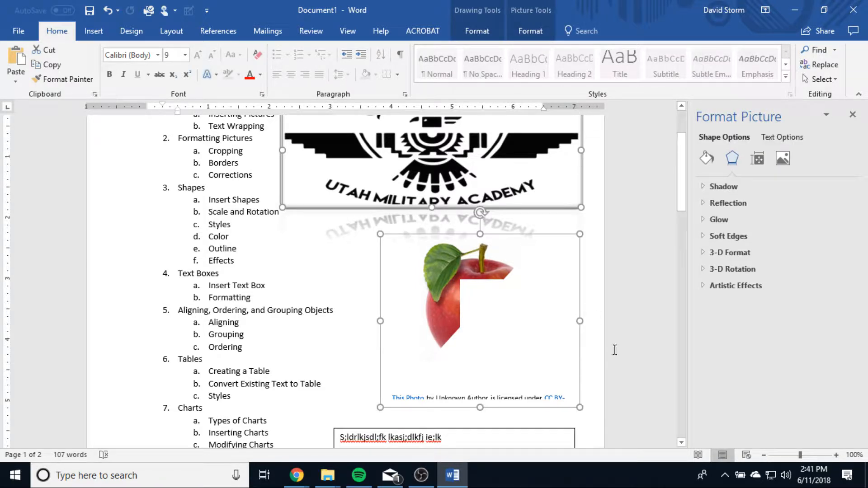
{"action": "left_click", "coordinate": [445, 437]}
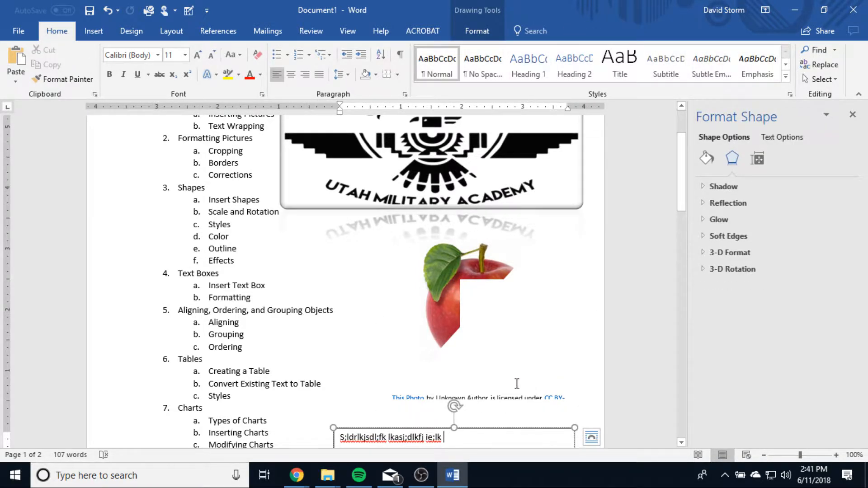
{"action": "left_click", "coordinate": [453, 305], "text": "shift"}
{"action": "left_click", "coordinate": [542, 190], "text": "shift"}
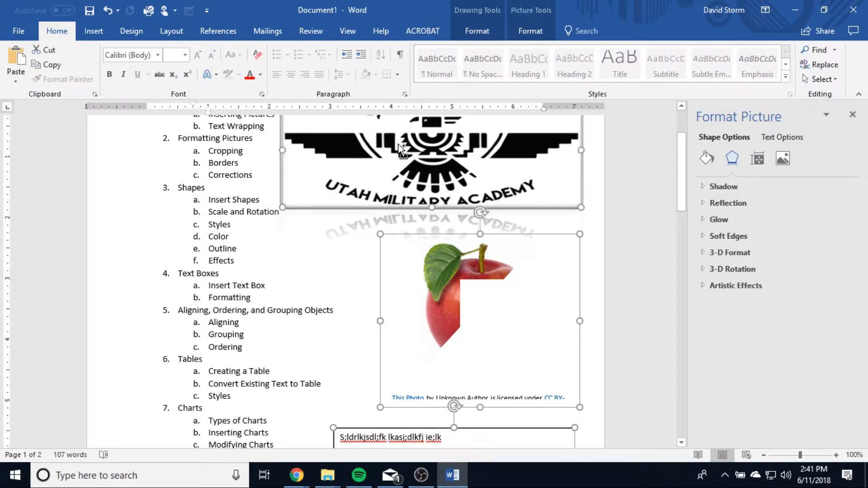
{"action": "scroll", "coordinate": [663, 316], "scroll_direction": "down", "scroll_amount": 3}
{"action": "scroll", "coordinate": [663, 316], "scroll_direction": "up", "scroll_amount": 5}
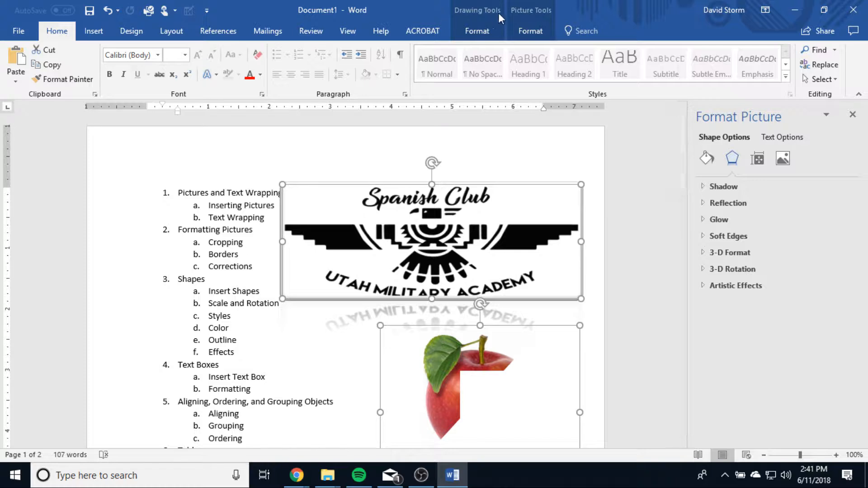
Apply Align Center to the selected logo, apple picture and text box, and check how they line up.
{"action": "left_click", "coordinate": [528, 32]}
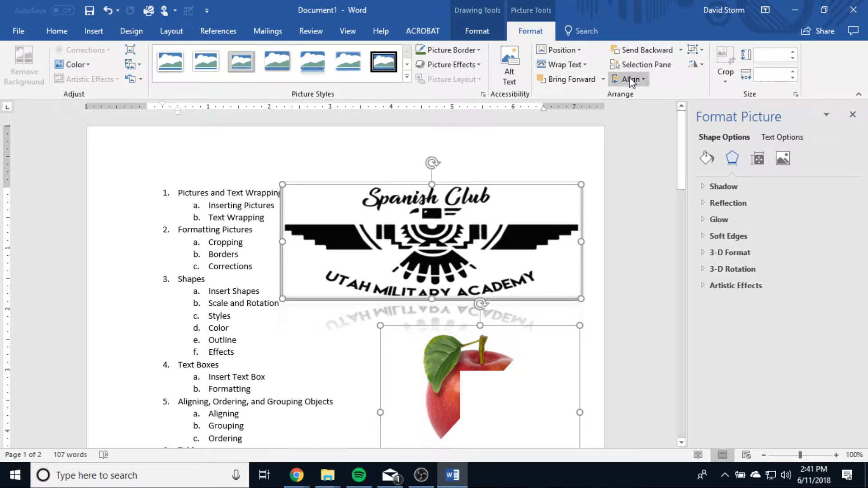
{"action": "left_click", "coordinate": [644, 80]}
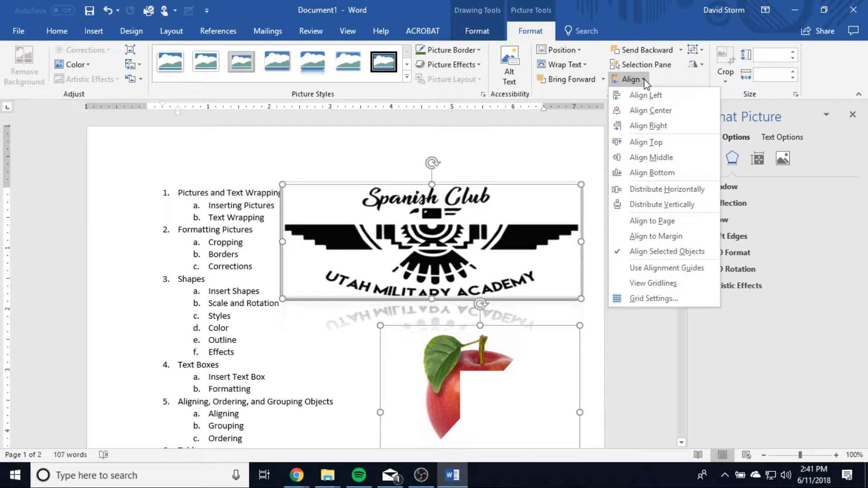
{"action": "left_click", "coordinate": [651, 110]}
{"action": "scroll", "coordinate": [655, 250], "scroll_direction": "down", "scroll_amount": 4}
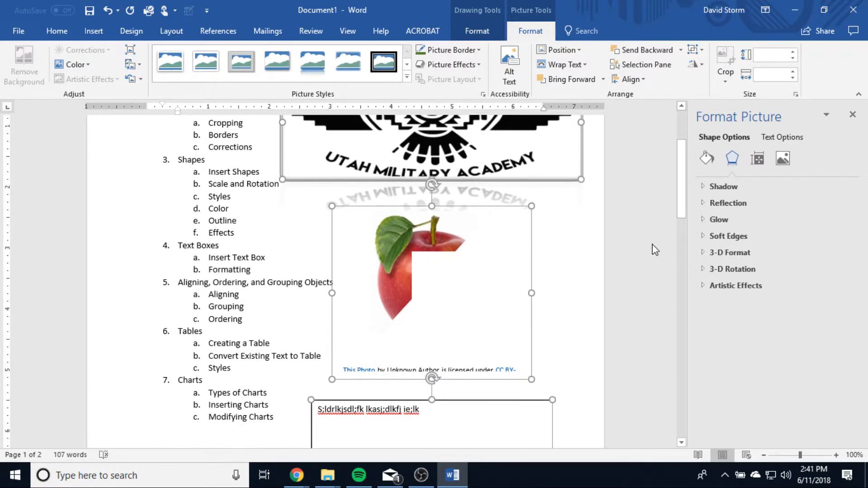
{"action": "scroll", "coordinate": [655, 250], "scroll_direction": "down", "scroll_amount": 3}
{"action": "scroll", "coordinate": [654, 248], "scroll_direction": "up", "scroll_amount": 2}
{"action": "scroll", "coordinate": [450, 359], "scroll_direction": "up", "scroll_amount": 1}
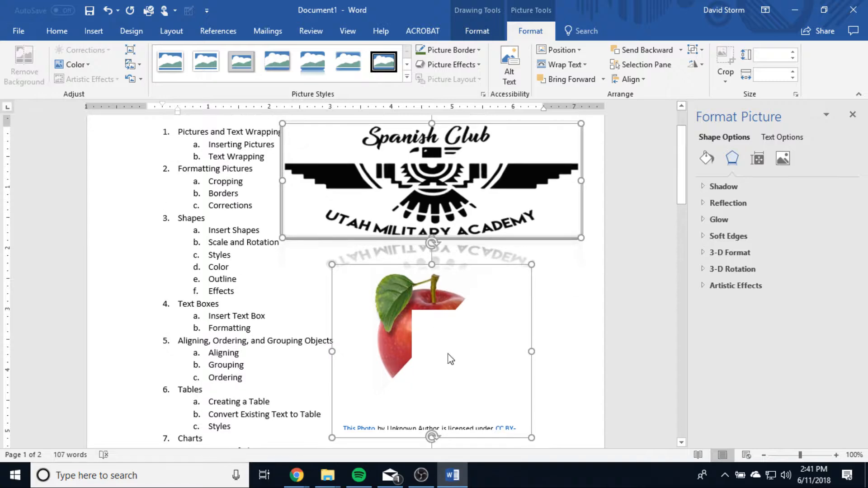
{"action": "scroll", "coordinate": [605, 323], "scroll_direction": "down", "scroll_amount": 3}
{"action": "scroll", "coordinate": [642, 202], "scroll_direction": "up", "scroll_amount": 1}
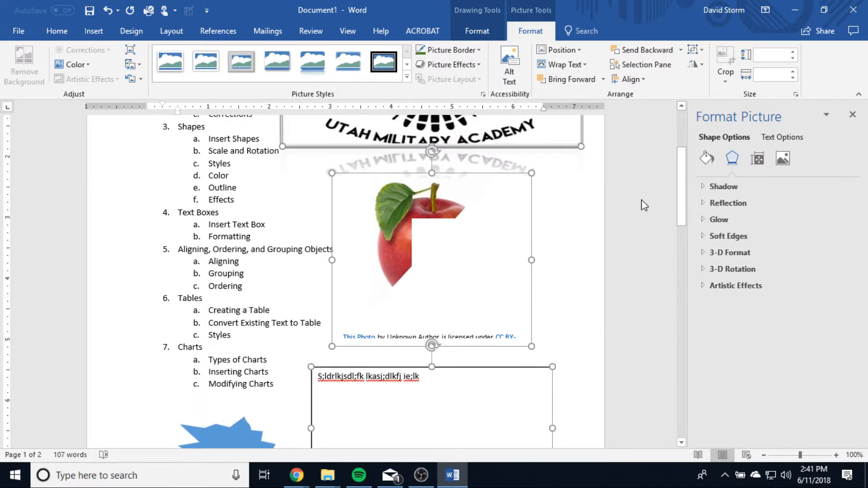
Apply Align Middle to the three selected objects, and switch the alignment reference to the page and on to the margin.
{"action": "left_click", "coordinate": [637, 80]}
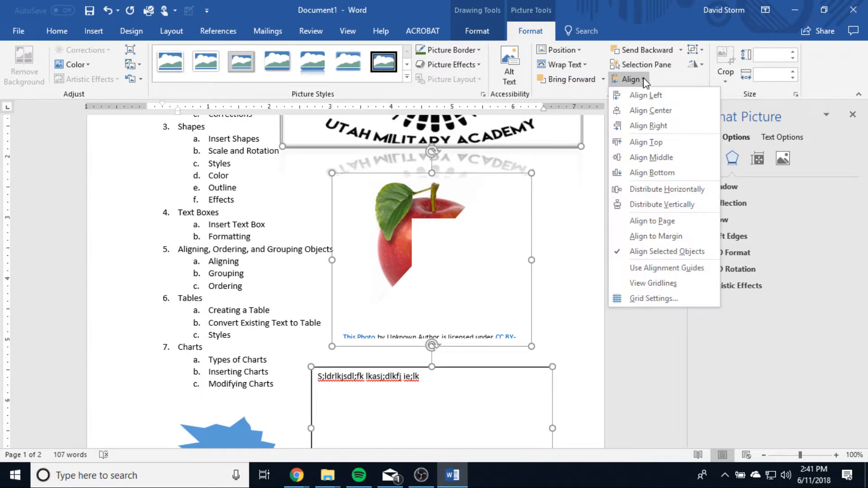
{"action": "left_click", "coordinate": [664, 160]}
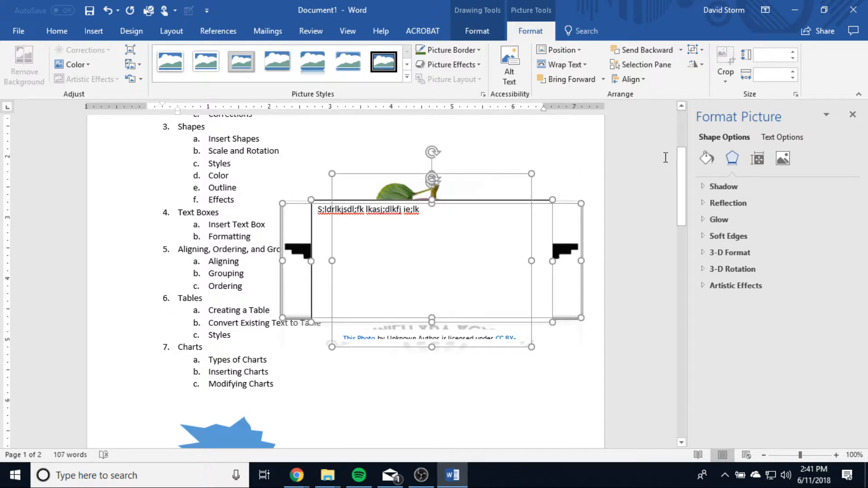
{"action": "left_click", "coordinate": [643, 80]}
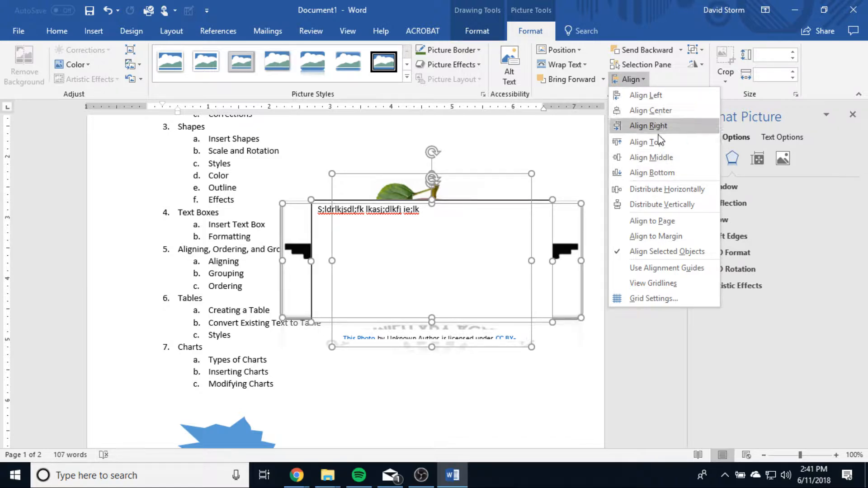
{"action": "left_click", "coordinate": [655, 223]}
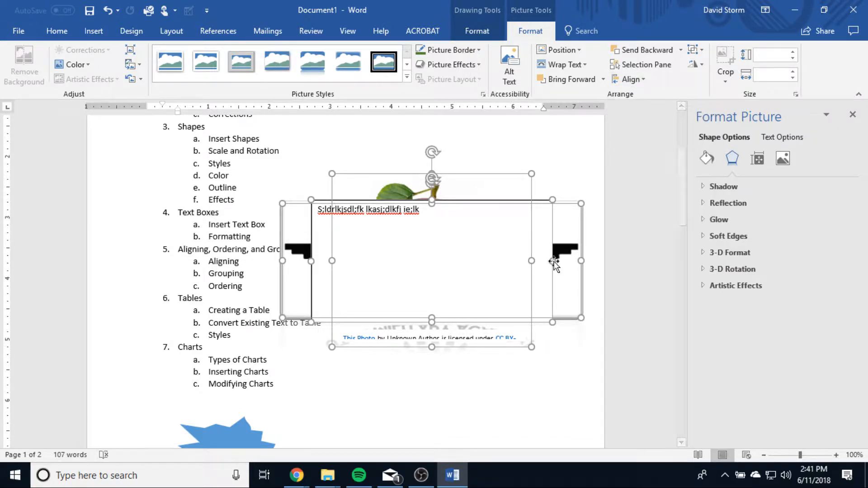
{"action": "left_click", "coordinate": [632, 80]}
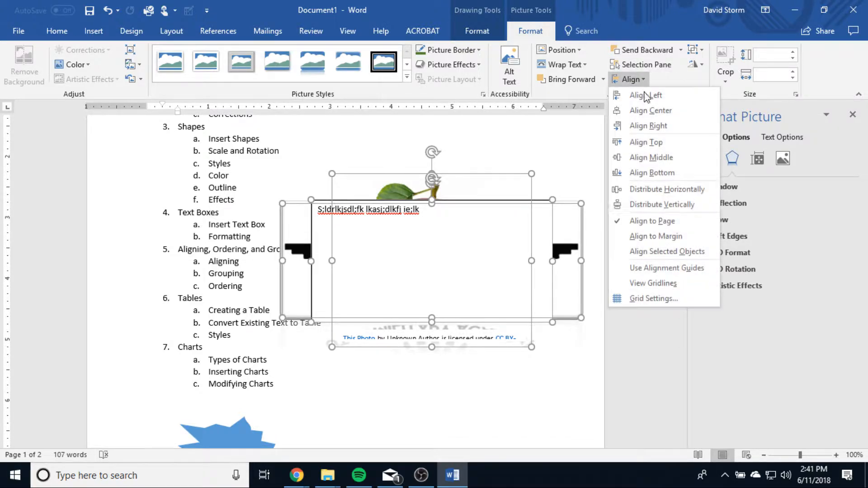
{"action": "left_click", "coordinate": [656, 236]}
Set the alignment reference back to the page and apply Align Center to the three selected objects.
{"action": "left_click", "coordinate": [632, 80]}
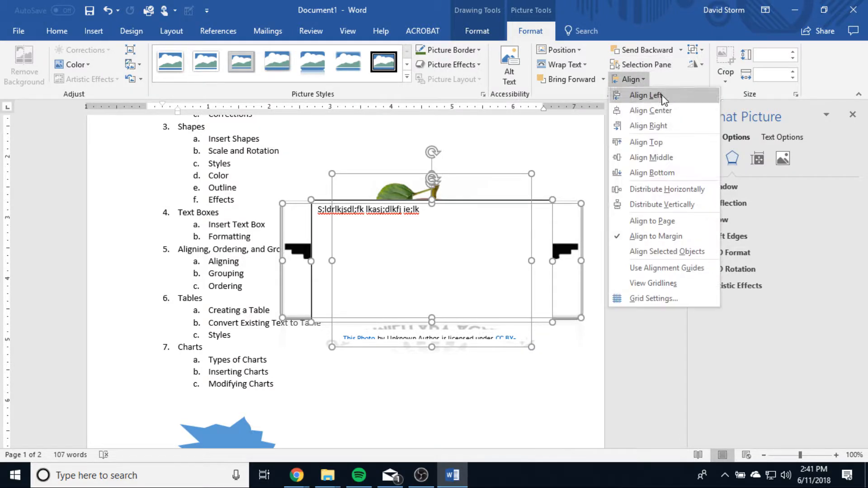
{"action": "left_click", "coordinate": [655, 221]}
{"action": "left_click", "coordinate": [632, 80]}
{"action": "left_click", "coordinate": [647, 143]}
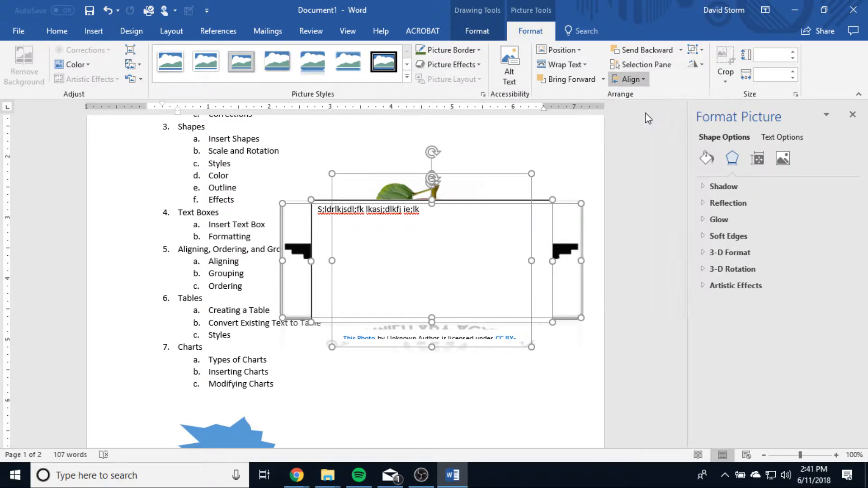
Distribute the three selected objects vertically over the page and check their spacing.
{"action": "left_click", "coordinate": [632, 80]}
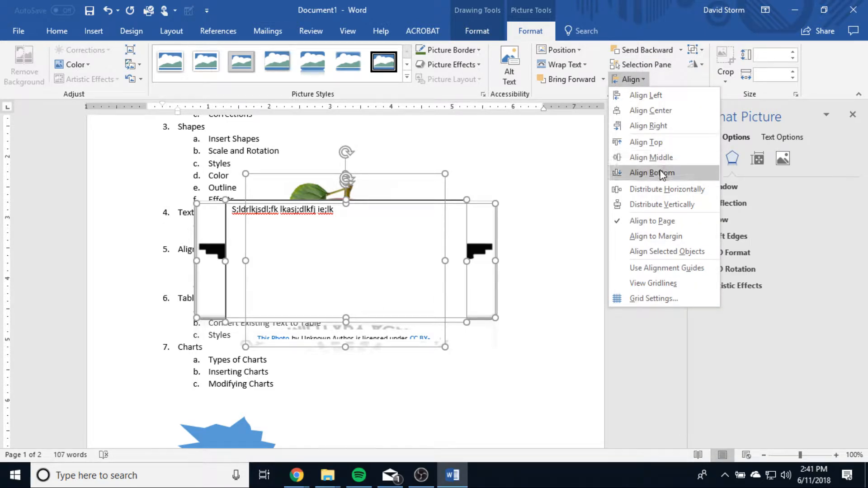
{"action": "left_click", "coordinate": [654, 205]}
{"action": "scroll", "coordinate": [476, 296], "scroll_direction": "up", "scroll_amount": 4}
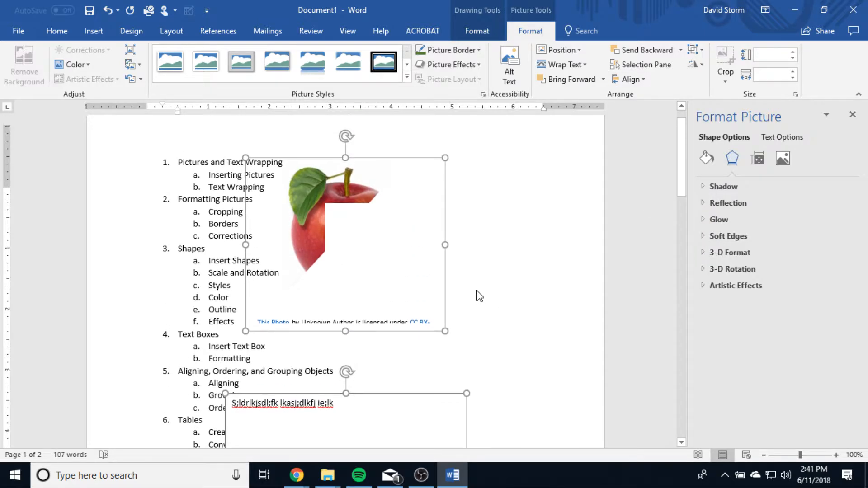
{"action": "scroll", "coordinate": [510, 292], "scroll_direction": "down", "scroll_amount": 10}
{"action": "scroll", "coordinate": [509, 288], "scroll_direction": "down", "scroll_amount": 3}
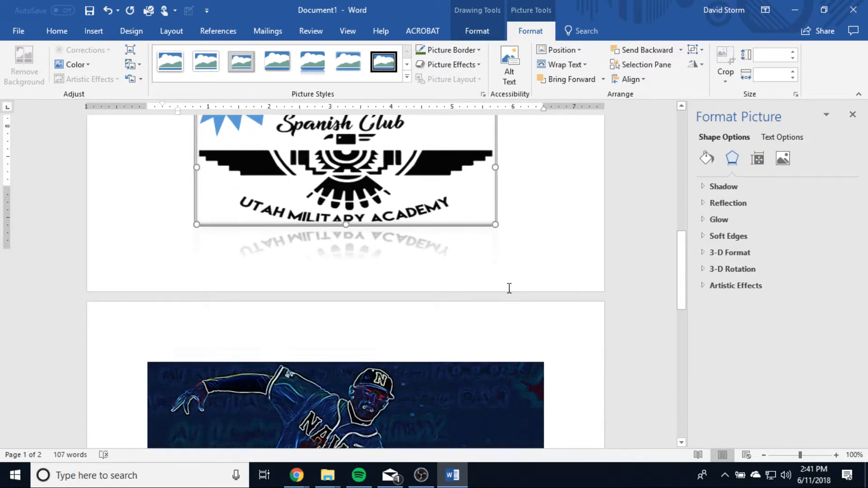
{"action": "scroll", "coordinate": [511, 289], "scroll_direction": "up", "scroll_amount": 8}
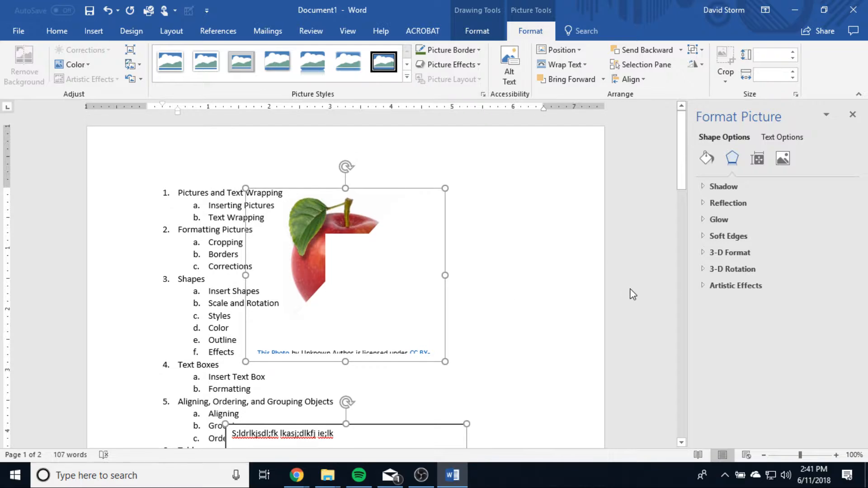
Move the text box off the outline so that it sits beside the list, next to topics 5 to 7.
{"action": "left_click", "coordinate": [624, 292]}
{"action": "scroll", "coordinate": [529, 294], "scroll_direction": "down", "scroll_amount": 5}
{"action": "scroll", "coordinate": [530, 293], "scroll_direction": "down", "scroll_amount": 2}
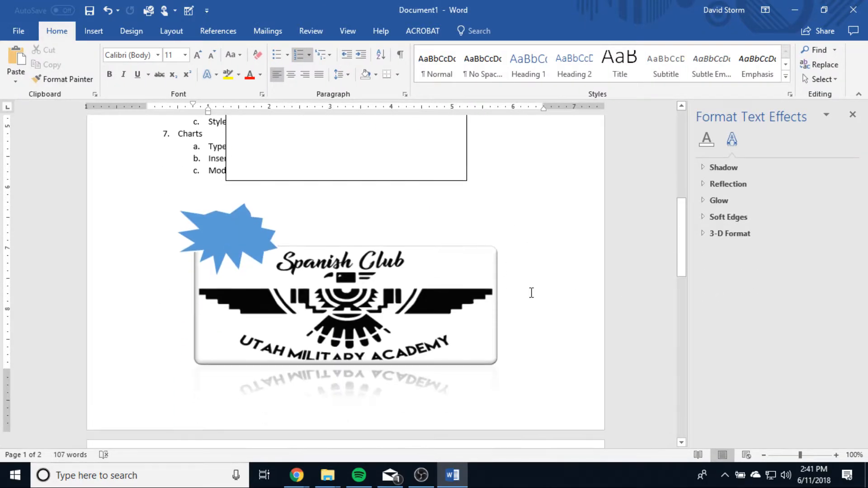
{"action": "scroll", "coordinate": [531, 292], "scroll_direction": "up", "scroll_amount": 6}
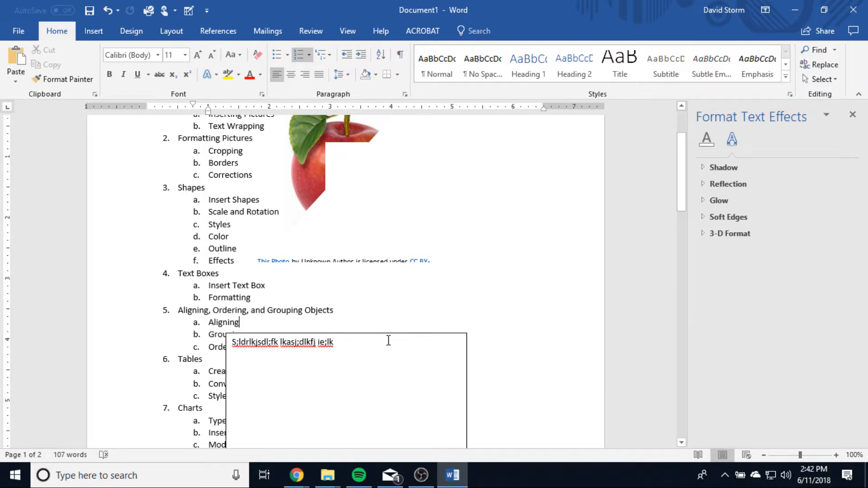
{"action": "left_click", "coordinate": [380, 333]}
{"action": "mouse_move", "coordinate": [380, 334]}
{"action": "left_mouse_down"}
{"action": "mouse_move", "coordinate": [560, 299]}
{"action": "mouse_move", "coordinate": [552, 302]}
{"action": "left_mouse_up"}
{"action": "scroll", "coordinate": [367, 346], "scroll_direction": "down", "scroll_amount": 4}
{"action": "scroll", "coordinate": [405, 351], "scroll_direction": "up", "scroll_amount": 2}
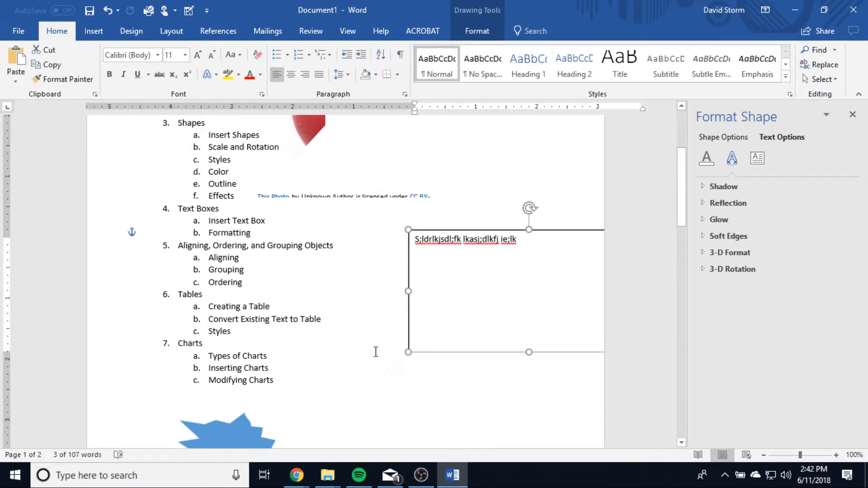
Move the blue burst shape farther over the logo picture so that it overlaps the word Spanish.
{"action": "scroll", "coordinate": [377, 375], "scroll_direction": "down", "scroll_amount": 5}
{"action": "left_click", "coordinate": [251, 304]}
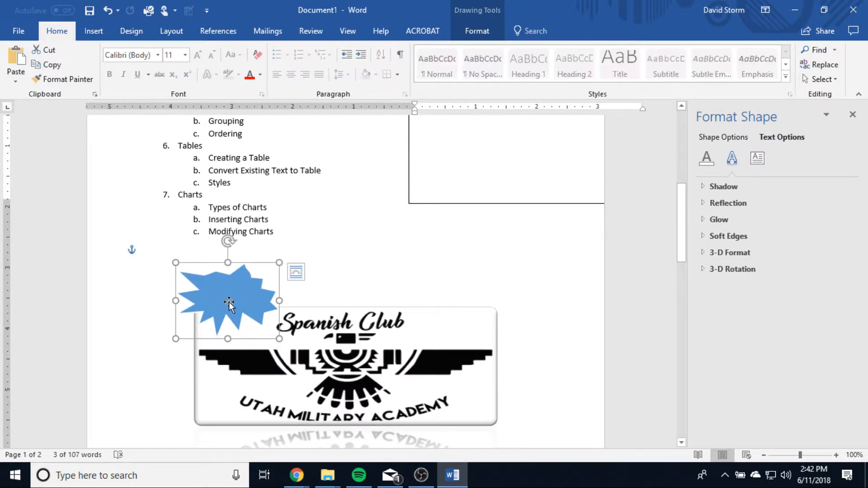
{"action": "left_click_drag", "start_coordinate": [233, 305], "coordinate": [291, 318]}
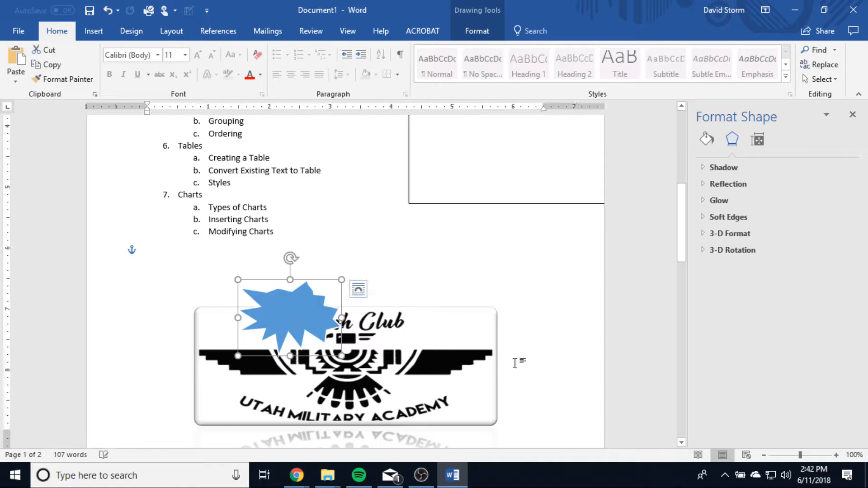
{"action": "left_click", "coordinate": [651, 323]}
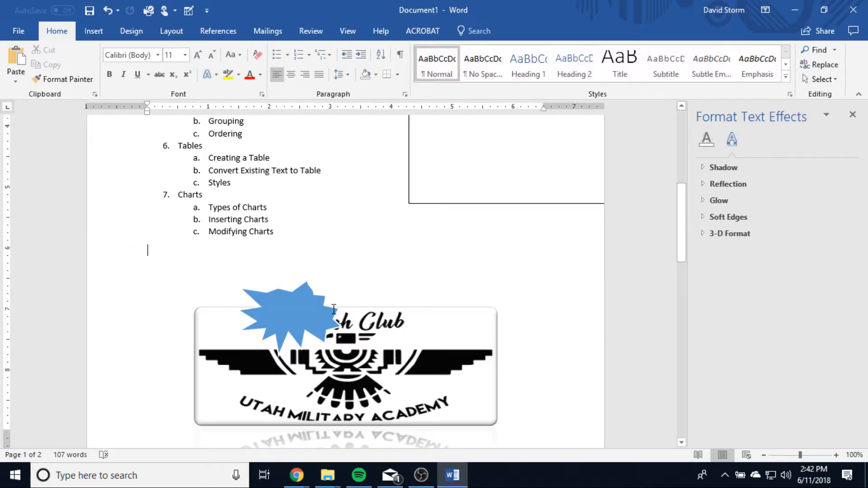
Select the blue burst shape and the logo picture one at a time to check that they are separate objects.
{"action": "left_click", "coordinate": [281, 305]}
{"action": "left_click", "coordinate": [422, 363]}
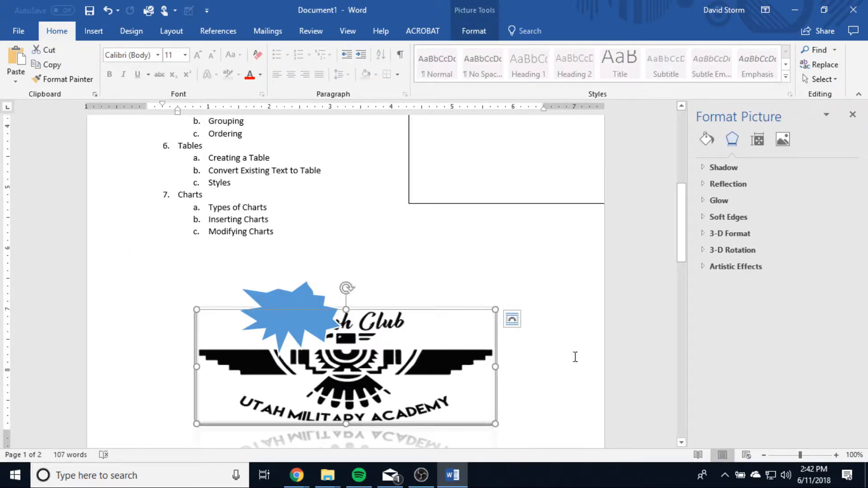
{"action": "left_click", "coordinate": [639, 352]}
{"action": "left_click", "coordinate": [271, 320]}
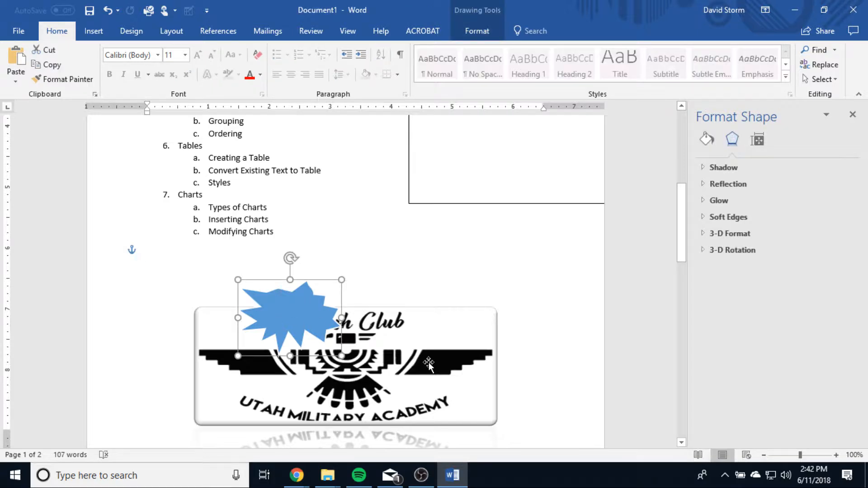
{"action": "left_click", "coordinate": [452, 343]}
{"action": "left_click", "coordinate": [636, 374]}
Select the blue burst shape and the logo picture together and group them into one object.
{"action": "left_click", "coordinate": [274, 308]}
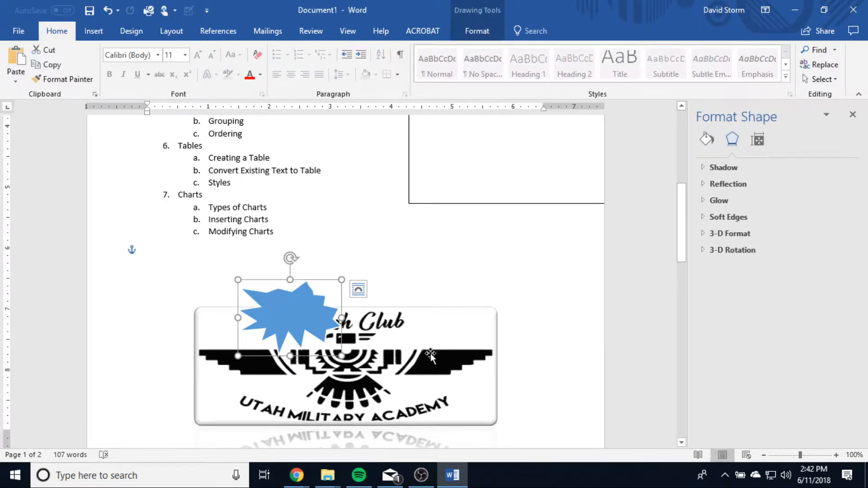
{"action": "left_click", "coordinate": [431, 356], "text": "shift"}
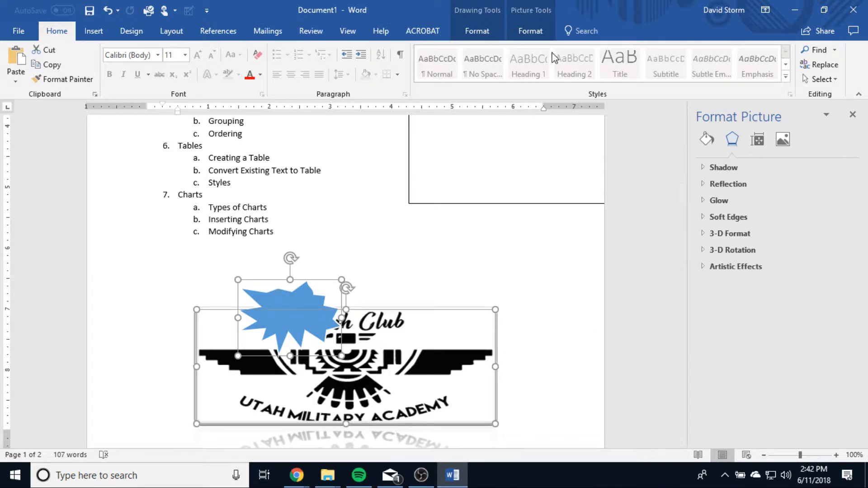
{"action": "left_click", "coordinate": [530, 31]}
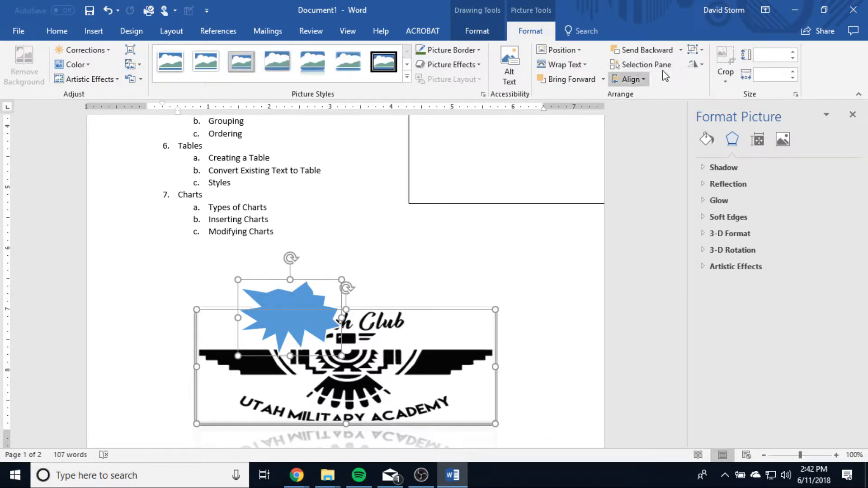
{"action": "left_click", "coordinate": [703, 51]}
{"action": "left_click", "coordinate": [714, 66]}
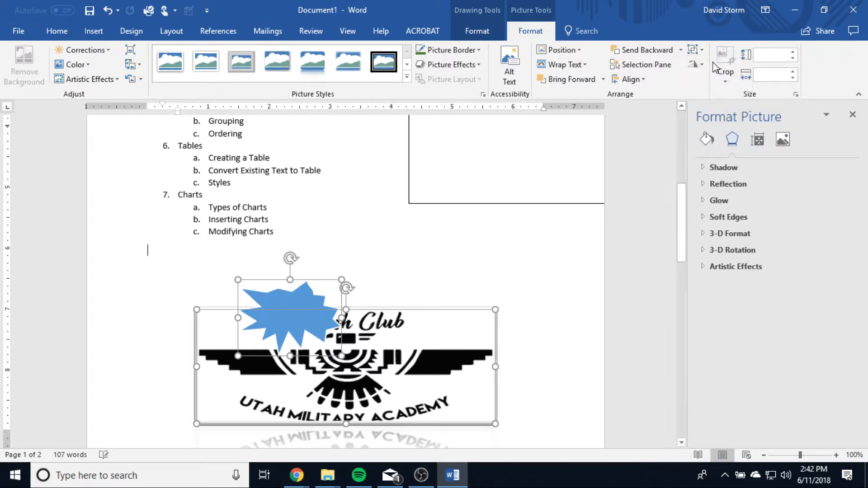
Select the grouped object and its inner logo picture to check how the group behaves as a unit.
{"action": "left_click", "coordinate": [649, 402]}
{"action": "left_click", "coordinate": [360, 360]}
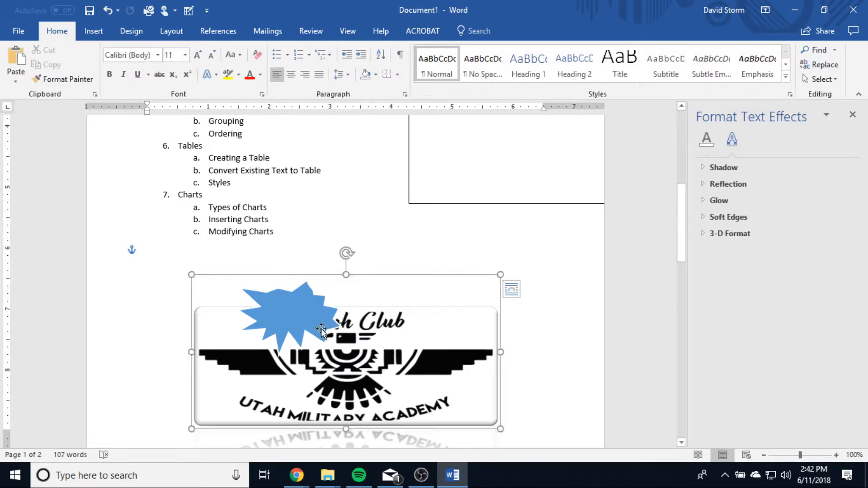
{"action": "key", "text": "Tab"}
{"action": "left_click", "coordinate": [429, 344]}
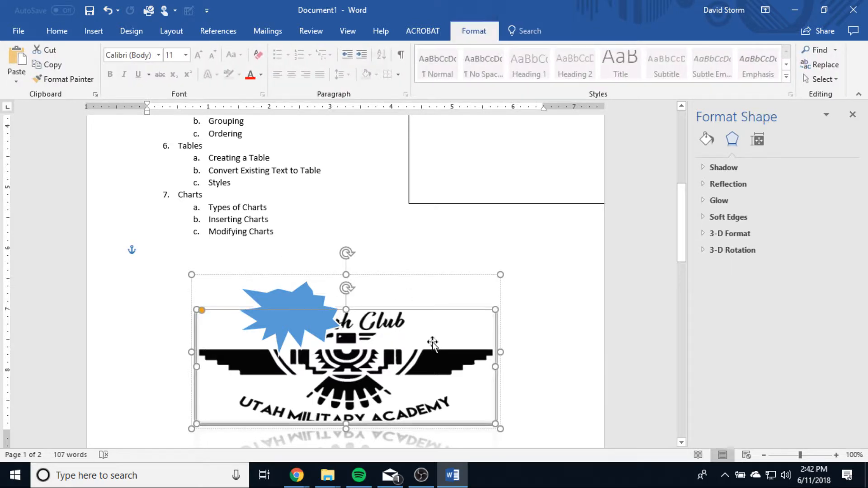
{"action": "left_click", "coordinate": [414, 278]}
{"action": "left_click", "coordinate": [420, 330]}
{"action": "left_click", "coordinate": [419, 277]}
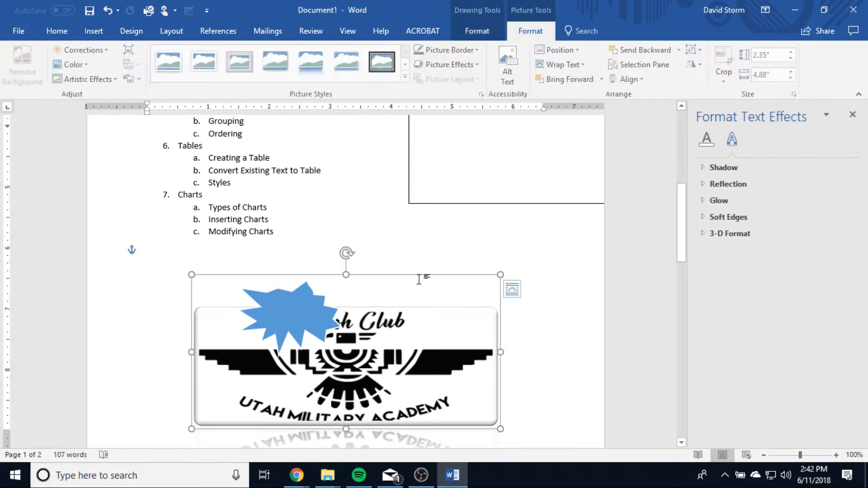
Resize the burst-and-logo group to about 3.03" high by 4.25" wide and move it below the text box.
{"action": "left_click_drag", "start_coordinate": [419, 277], "coordinate": [472, 233]}
{"action": "left_click_drag", "start_coordinate": [540, 237], "coordinate": [510, 194]}
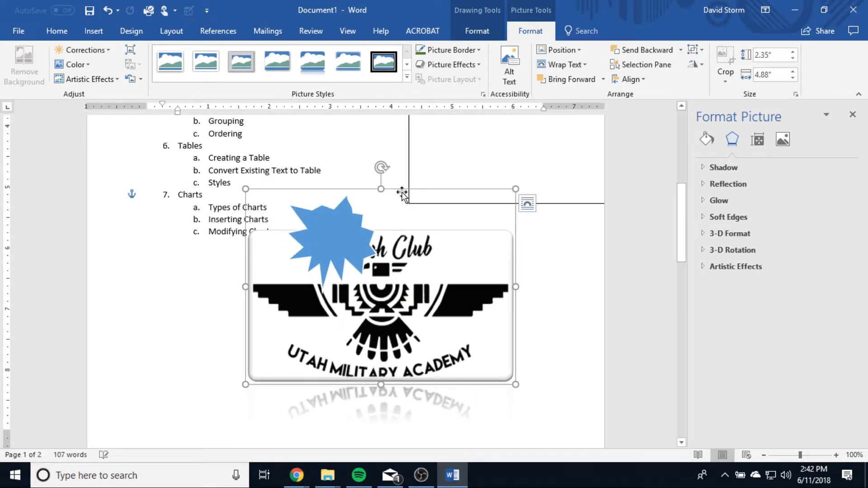
{"action": "left_click_drag", "start_coordinate": [353, 193], "coordinate": [412, 229]}
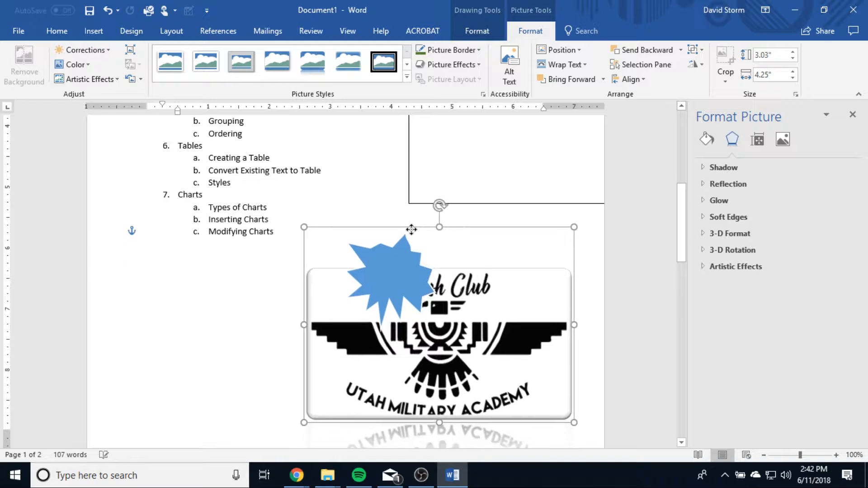
{"action": "left_click", "coordinate": [628, 324]}
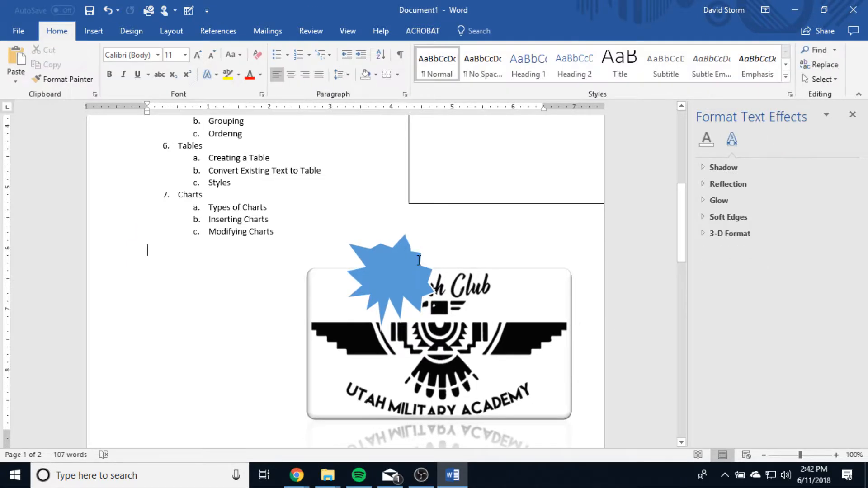
Ungroup the burst shape and the logo picture, and select the burst shape on its own.
{"action": "left_click", "coordinate": [442, 233]}
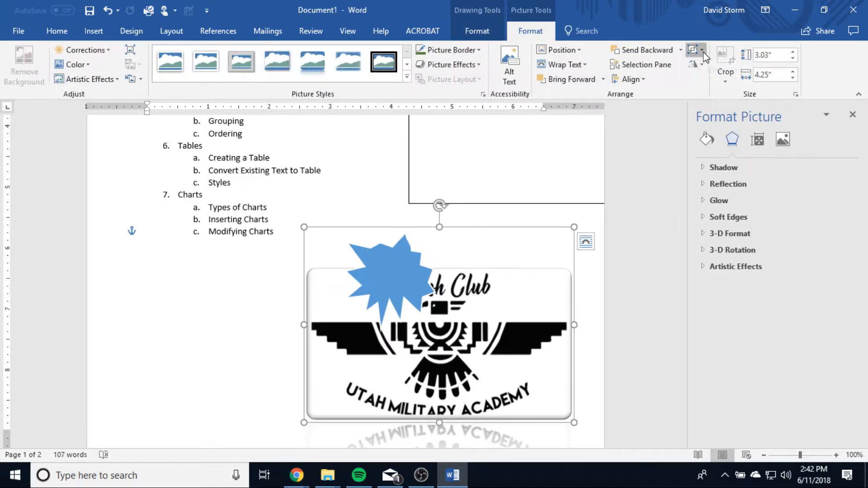
{"action": "left_click", "coordinate": [702, 51]}
{"action": "left_click", "coordinate": [720, 85]}
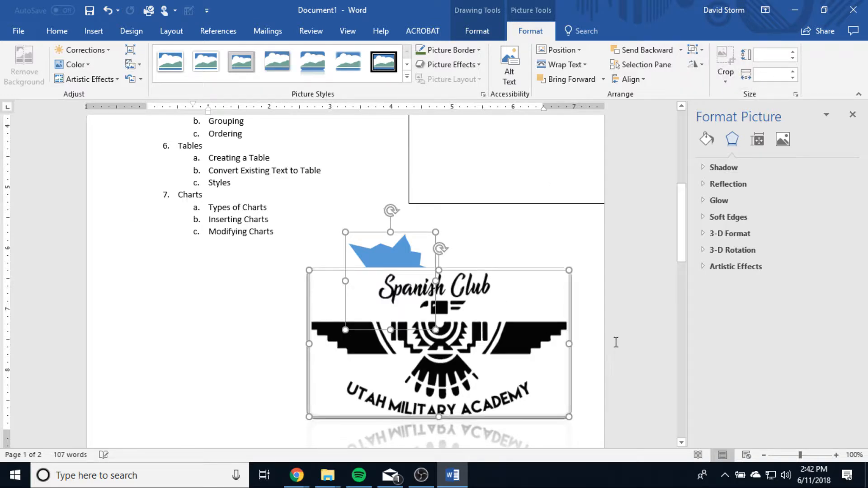
{"action": "left_click", "coordinate": [615, 342]}
{"action": "left_click", "coordinate": [384, 253]}
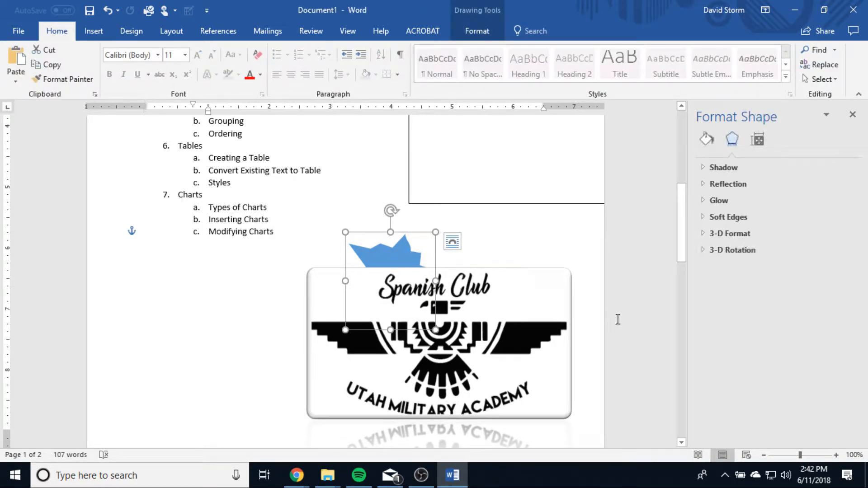
Bring the blue burst shape to the front so that it lies over the logo picture.
{"action": "scroll", "coordinate": [637, 335], "scroll_direction": "up", "scroll_amount": 3}
{"action": "scroll", "coordinate": [636, 335], "scroll_direction": "down", "scroll_amount": 3}
{"action": "left_click", "coordinate": [638, 334]}
{"action": "scroll", "coordinate": [568, 316], "scroll_direction": "down", "scroll_amount": 3}
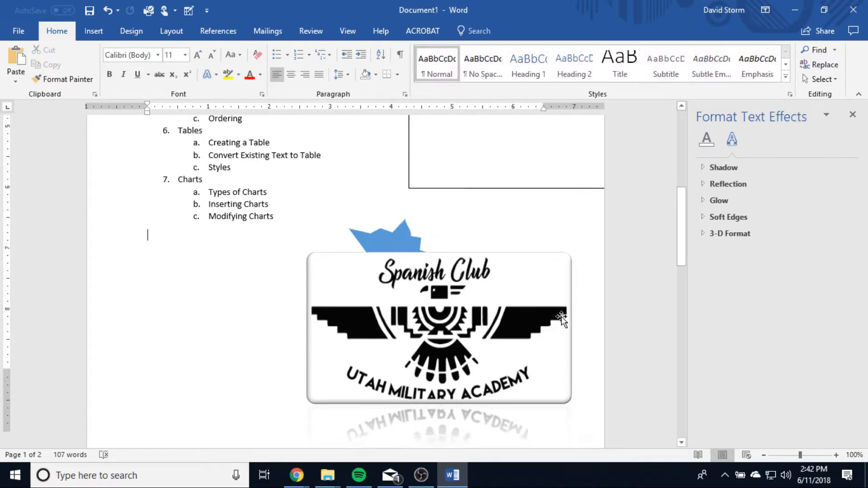
{"action": "scroll", "coordinate": [569, 310], "scroll_direction": "up", "scroll_amount": 3}
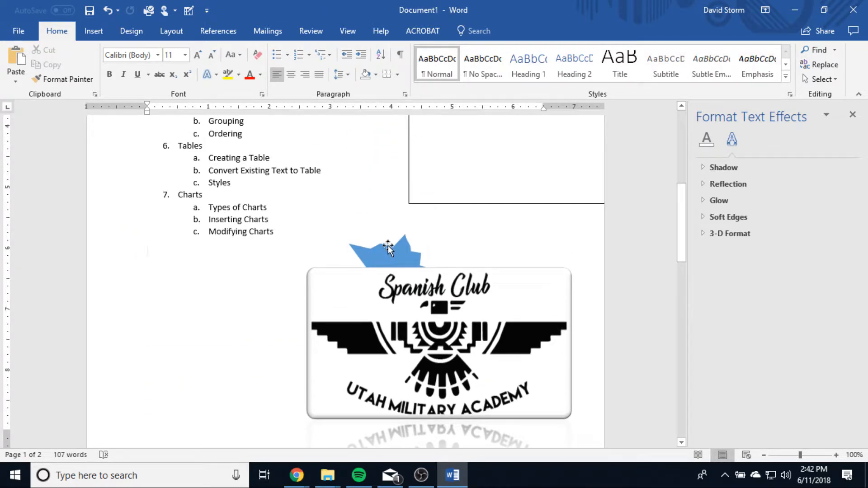
{"action": "left_click", "coordinate": [388, 247]}
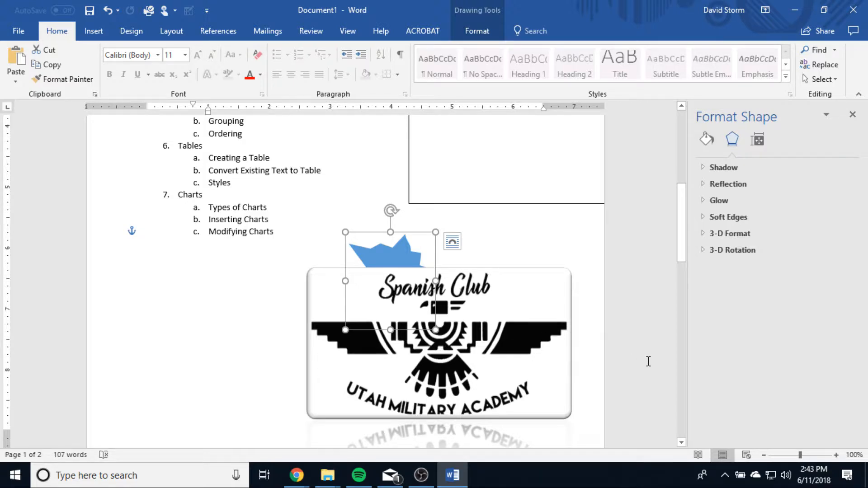
{"action": "scroll", "coordinate": [643, 352], "scroll_direction": "down", "scroll_amount": 2}
{"action": "scroll", "coordinate": [644, 352], "scroll_direction": "up", "scroll_amount": 2}
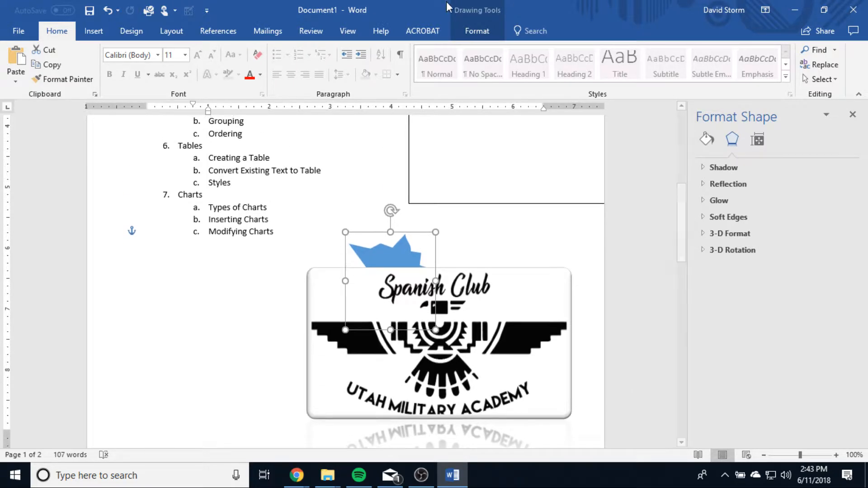
{"action": "left_click", "coordinate": [476, 31]}
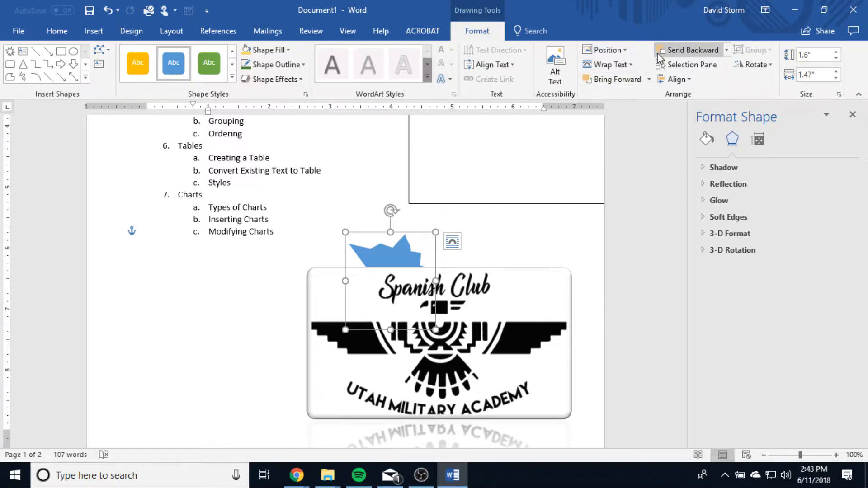
{"action": "left_click", "coordinate": [649, 81]}
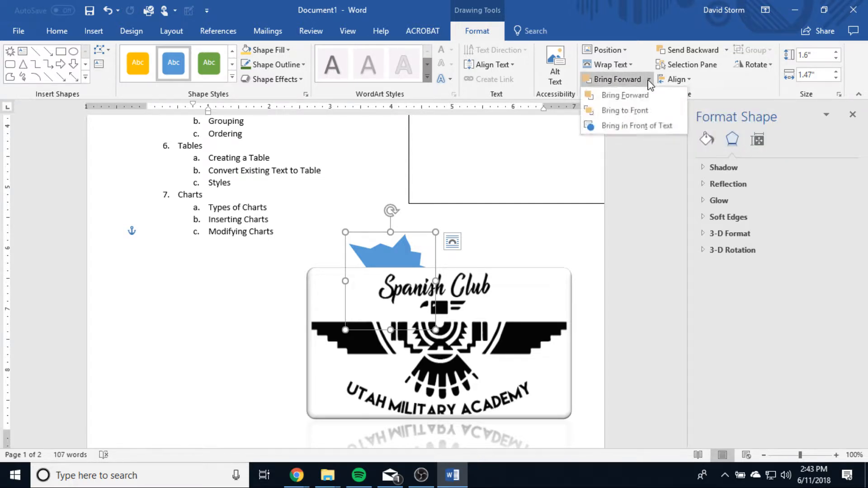
{"action": "left_click", "coordinate": [627, 112]}
{"action": "left_click", "coordinate": [632, 273]}
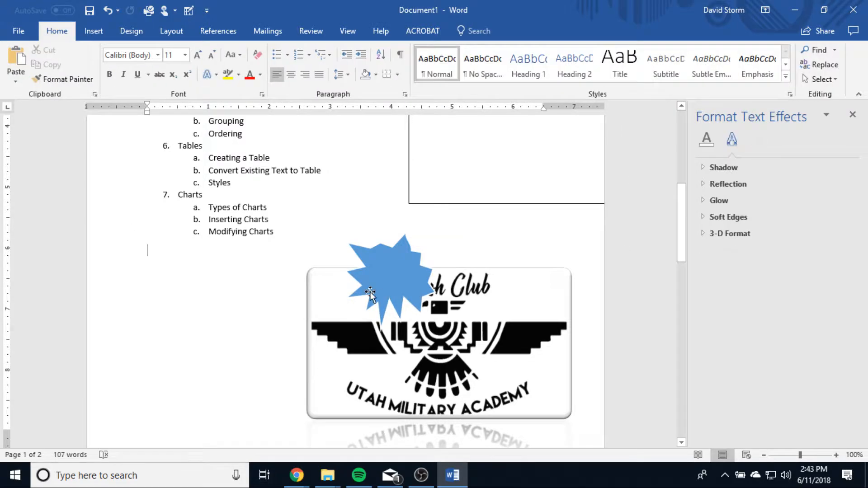
Look over the layered burst shape and logo, and review the Tables topics in the outline.
{"action": "scroll", "coordinate": [670, 364], "scroll_direction": "down", "scroll_amount": 6}
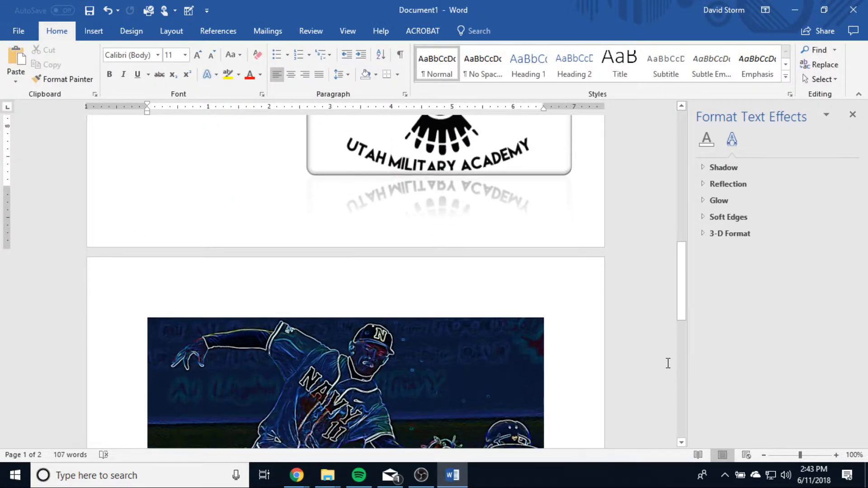
{"action": "scroll", "coordinate": [444, 404], "scroll_direction": "up", "scroll_amount": 3}
{"action": "scroll", "coordinate": [483, 325], "scroll_direction": "up", "scroll_amount": 2}
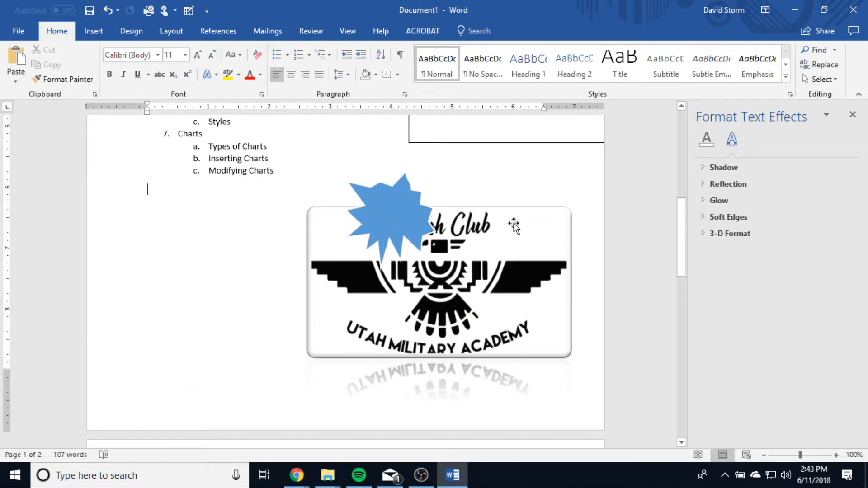
{"action": "scroll", "coordinate": [606, 326], "scroll_direction": "up", "scroll_amount": 2}
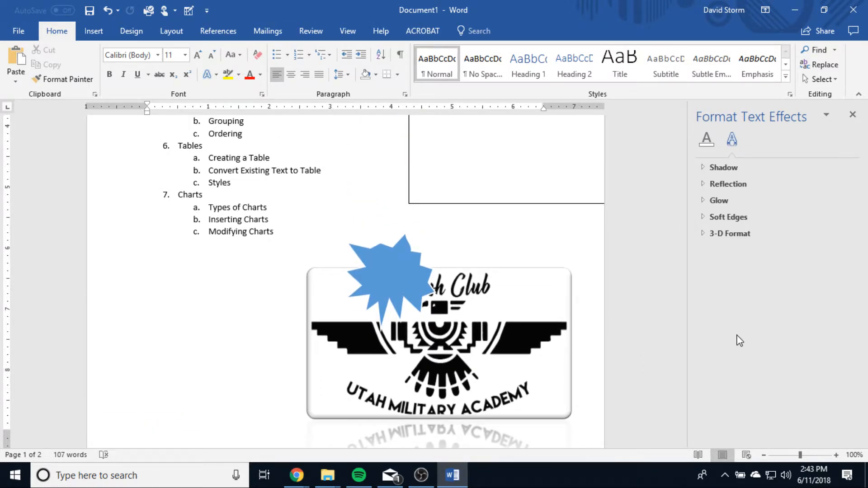
{"action": "scroll", "coordinate": [641, 309], "scroll_direction": "up", "scroll_amount": 2}
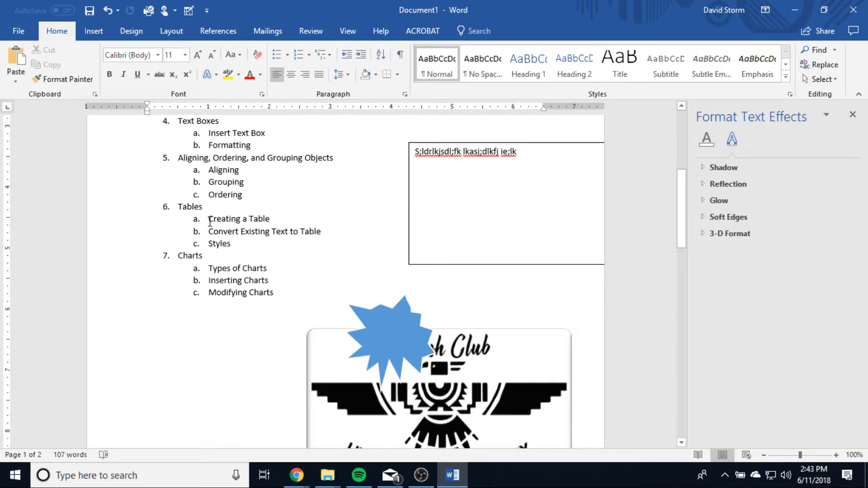
{"action": "double_click", "coordinate": [210, 221]}
Delete the baseball player picture together with its caption from the second page.
{"action": "scroll", "coordinate": [306, 271], "scroll_direction": "down", "scroll_amount": 17}
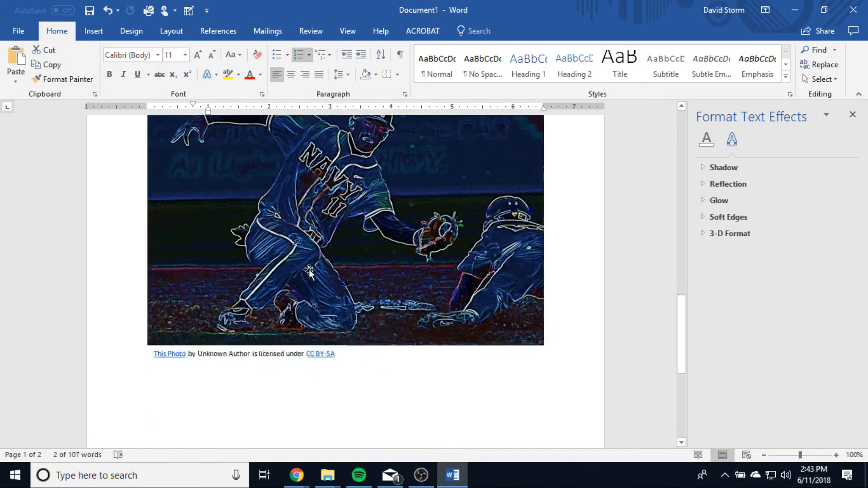
{"action": "scroll", "coordinate": [399, 287], "scroll_direction": "down", "scroll_amount": 4}
{"action": "scroll", "coordinate": [501, 290], "scroll_direction": "up", "scroll_amount": 3}
{"action": "left_click", "coordinate": [326, 265]}
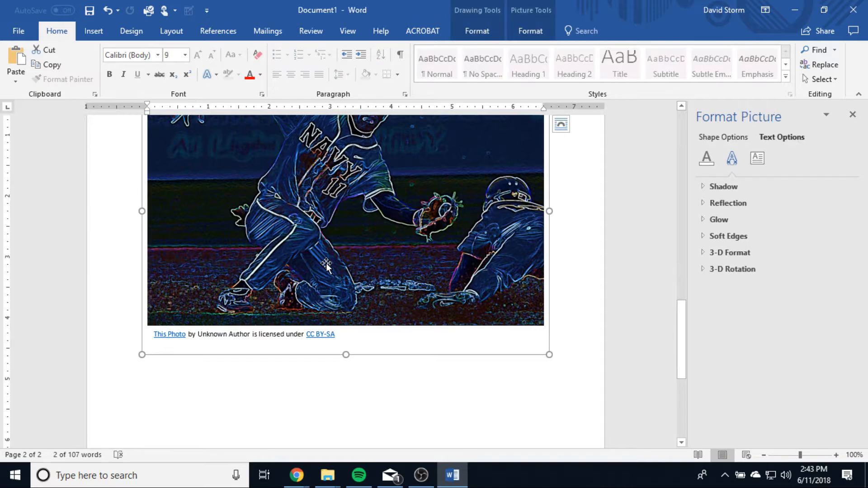
{"action": "key", "text": "ctrl+z"}
{"action": "scroll", "coordinate": [399, 372], "scroll_direction": "up", "scroll_amount": 3}
{"action": "key", "text": "ctrl+z"}
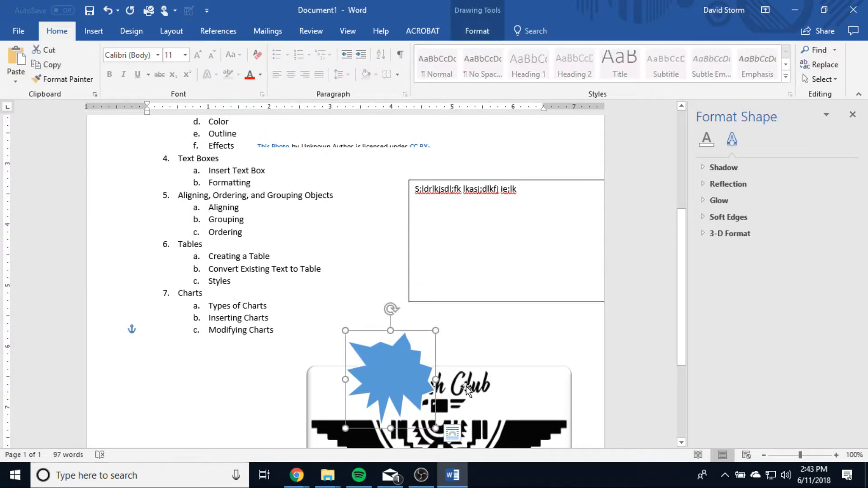
Clear the burst shape, logo picture, text box, apple picture and leftover photo caption from the document, keeping only the outline.
{"action": "key", "text": "ctrl+z"}
{"action": "key", "text": "ctrl+z"}
{"action": "key", "text": "ctrl+z"}
{"action": "key", "text": "ctrl+z"}
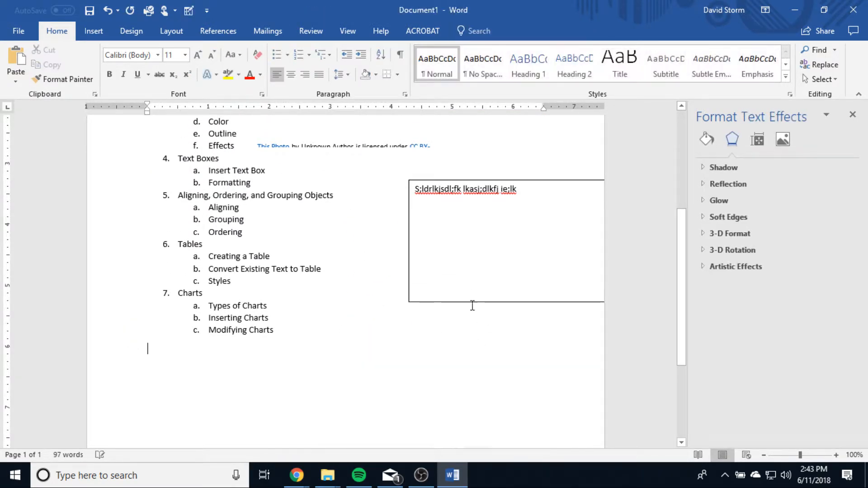
{"action": "key", "text": "ctrl+z"}
{"action": "key", "text": "ctrl+z"}
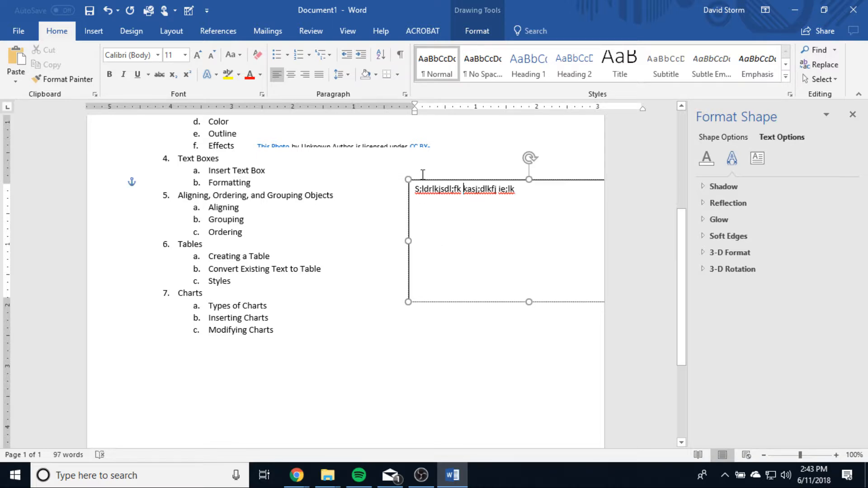
{"action": "key", "text": "ctrl+z"}
{"action": "key", "text": "ctrl+z"}
{"action": "key", "text": "ctrl+z"}
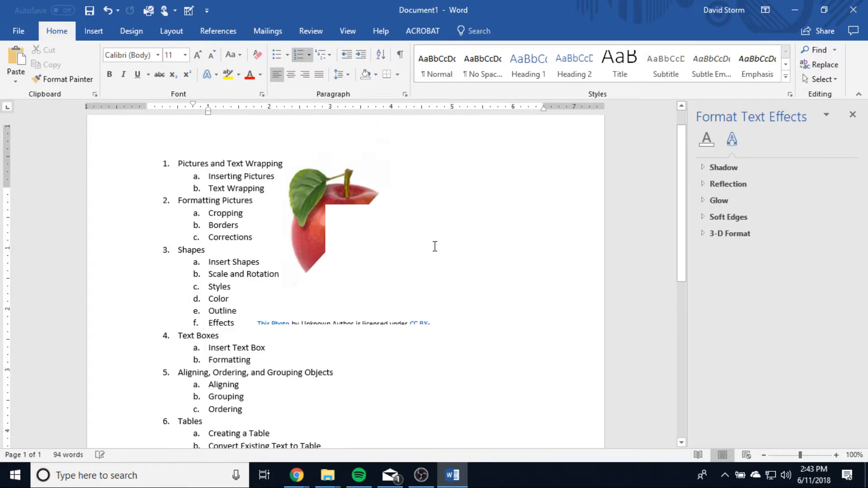
{"action": "key", "text": "ctrl+z"}
{"action": "key", "text": "ctrl+z"}
{"action": "scroll", "coordinate": [484, 337], "scroll_direction": "down", "scroll_amount": 7}
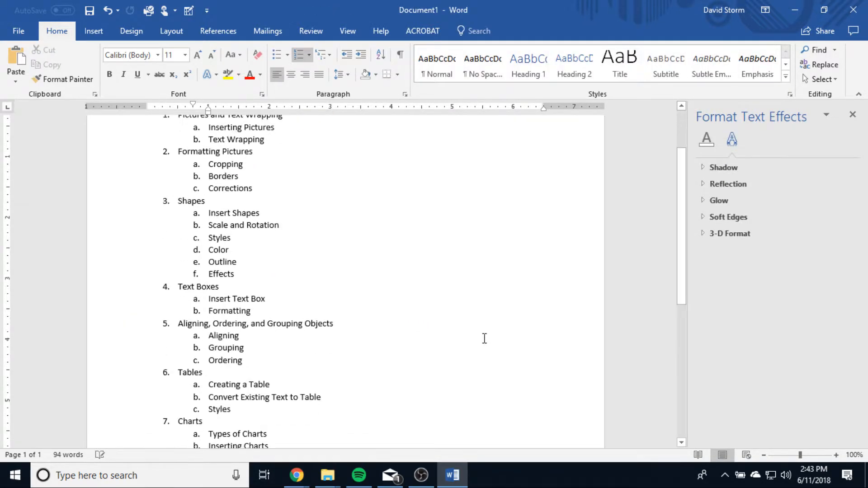
{"action": "scroll", "coordinate": [316, 304], "scroll_direction": "up", "scroll_amount": 1}
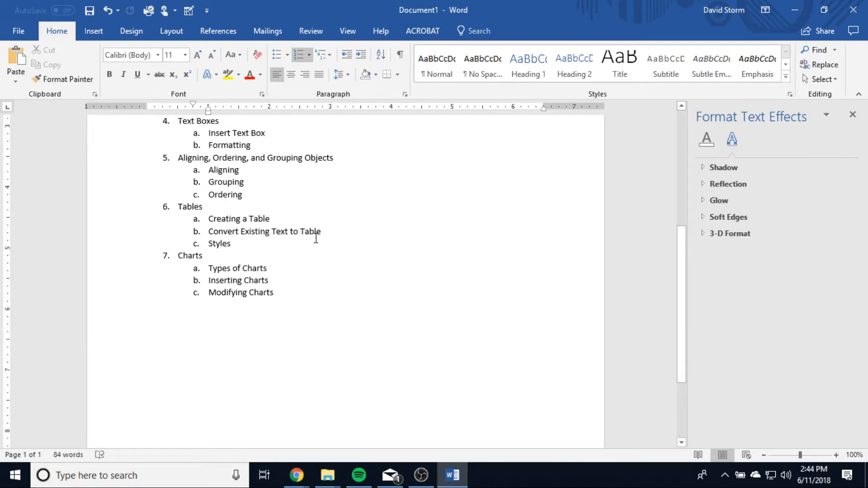
Insert a 5x7 table on the blank line below the Modifying Charts item.
{"action": "left_click", "coordinate": [285, 314]}
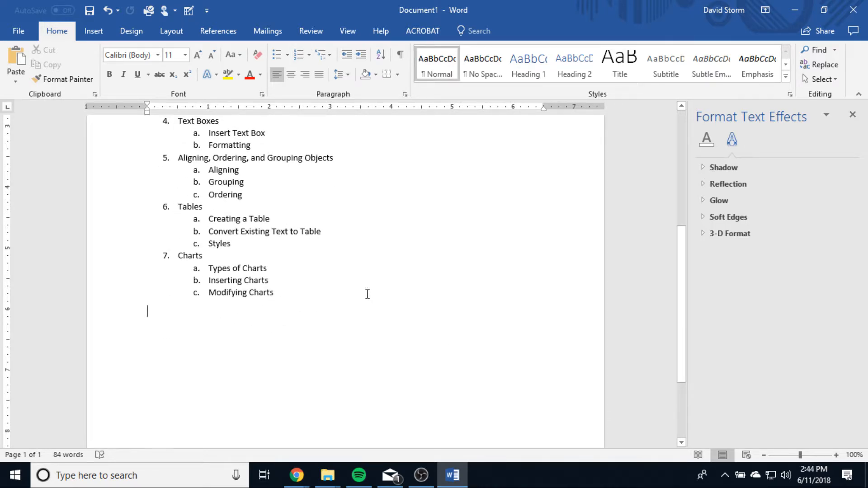
{"action": "left_click", "coordinate": [93, 30]}
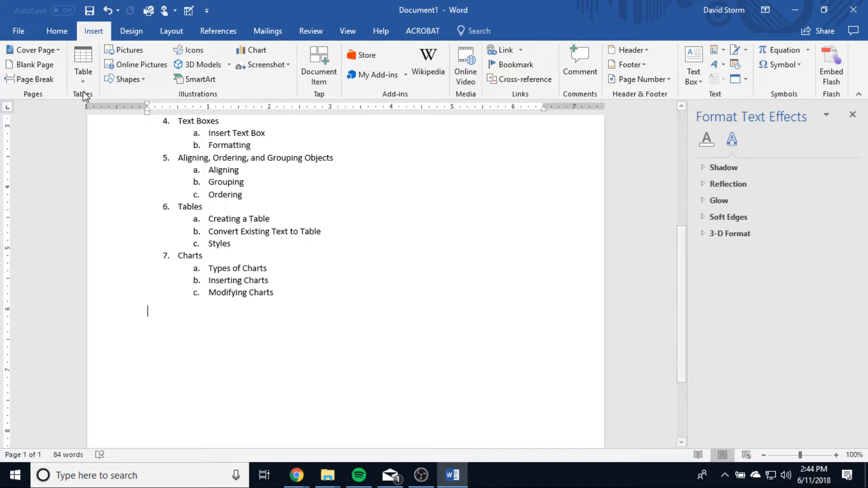
{"action": "left_click", "coordinate": [84, 82]}
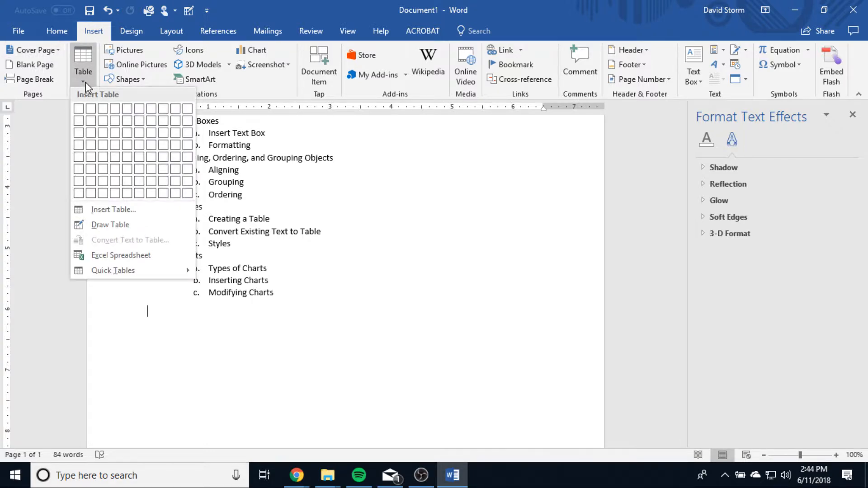
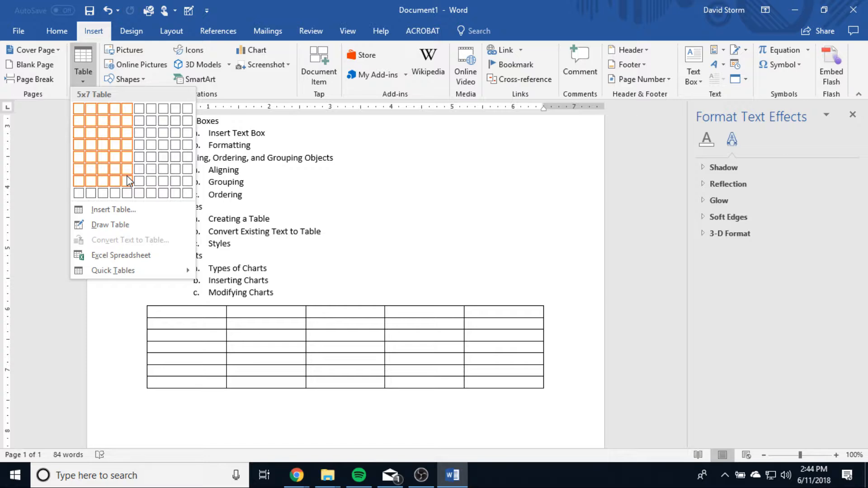
{"action": "left_click", "coordinate": [127, 177]}
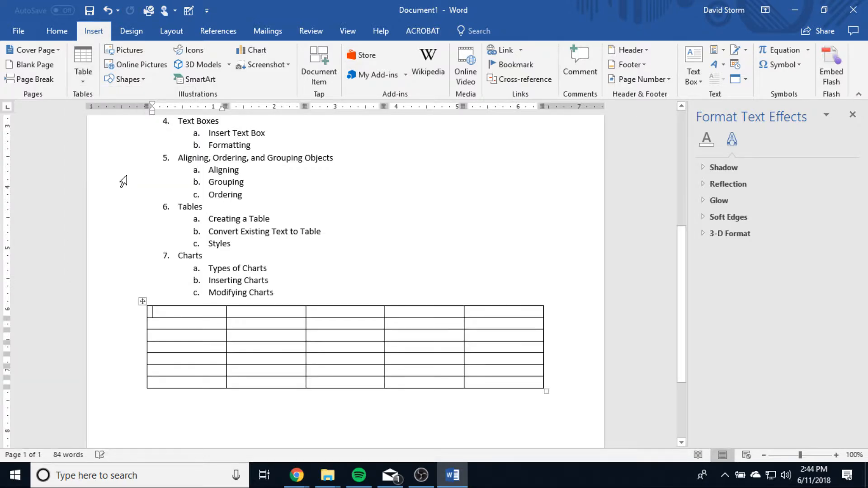
Highlight the new table's first column and its whole top row in turn to show columns and rows.
{"action": "left_click", "coordinate": [159, 304]}
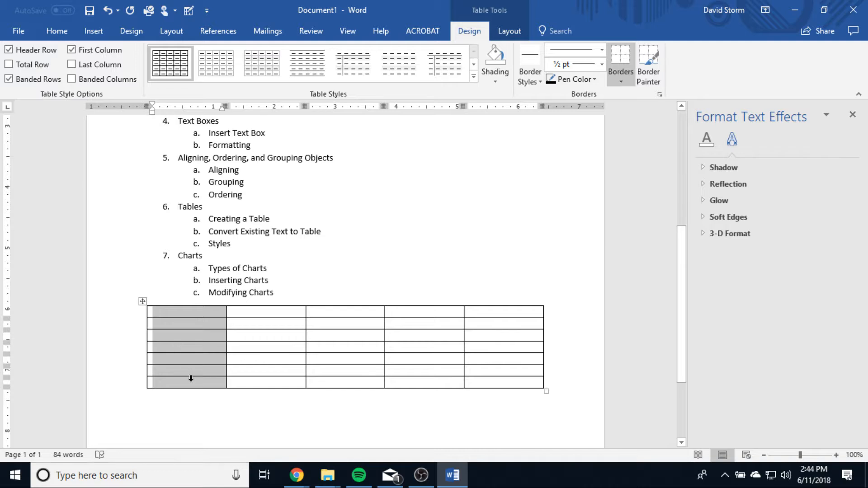
{"action": "left_click", "coordinate": [381, 295]}
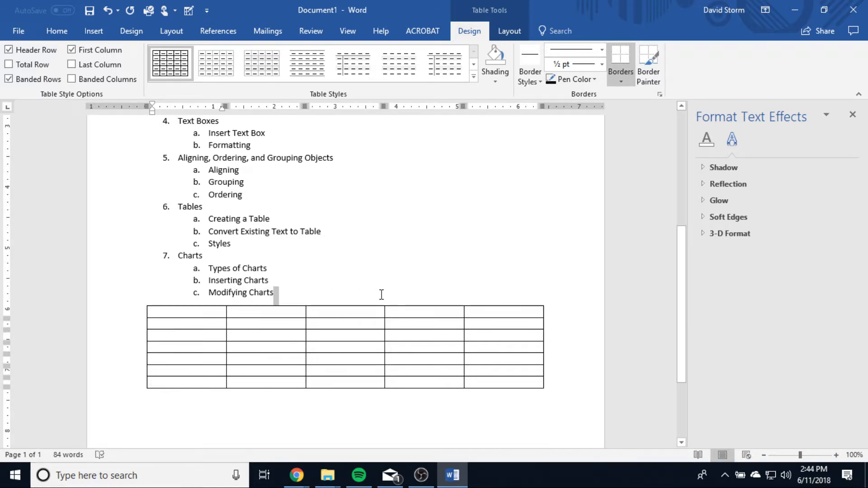
{"action": "left_click_drag", "start_coordinate": [496, 303], "coordinate": [504, 308]}
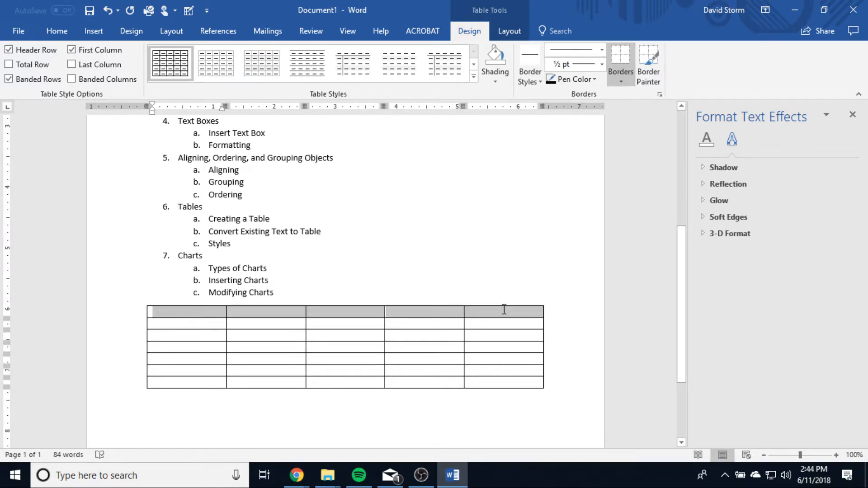
{"action": "left_click", "coordinate": [294, 398]}
Enter the sample text "Lkaseflija;wselkr" in the table's first cell and go to the next cell.
{"action": "left_click", "coordinate": [192, 311]}
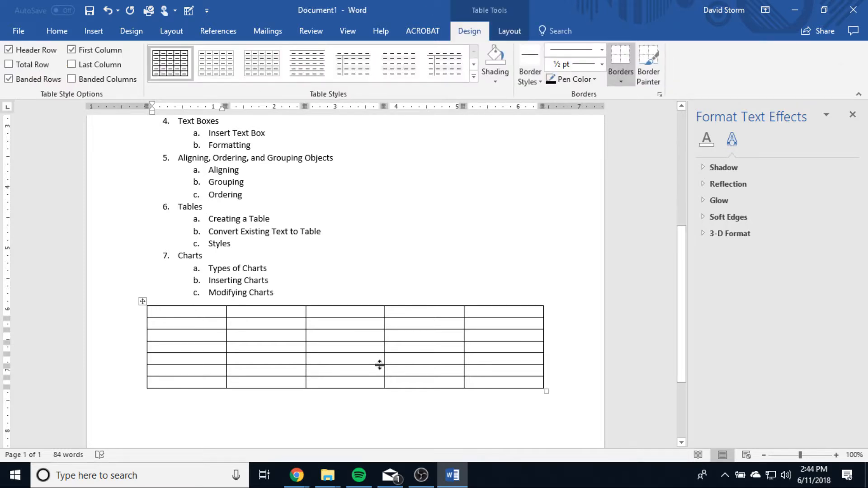
{"action": "type", "text": "Ikas"}
{"action": "type", "text": "wselkr"}
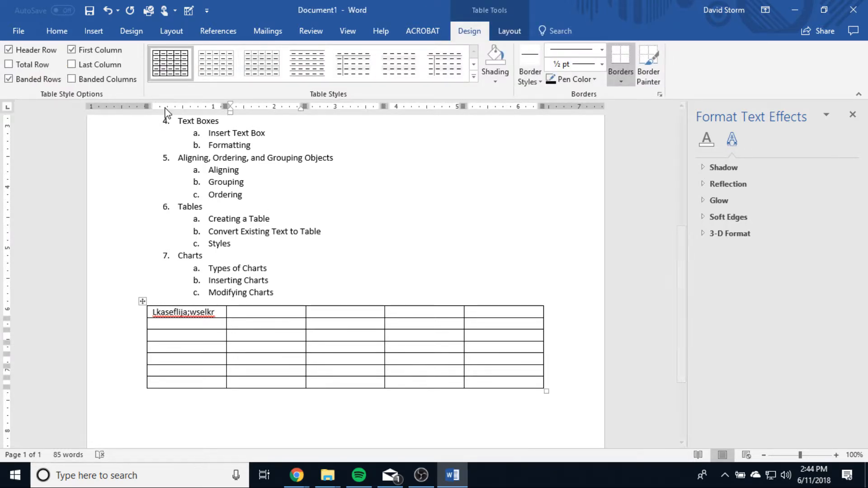
Insert the online picture of two foxes from the Animals category into the second cell of the top row.
{"action": "left_click", "coordinate": [94, 31]}
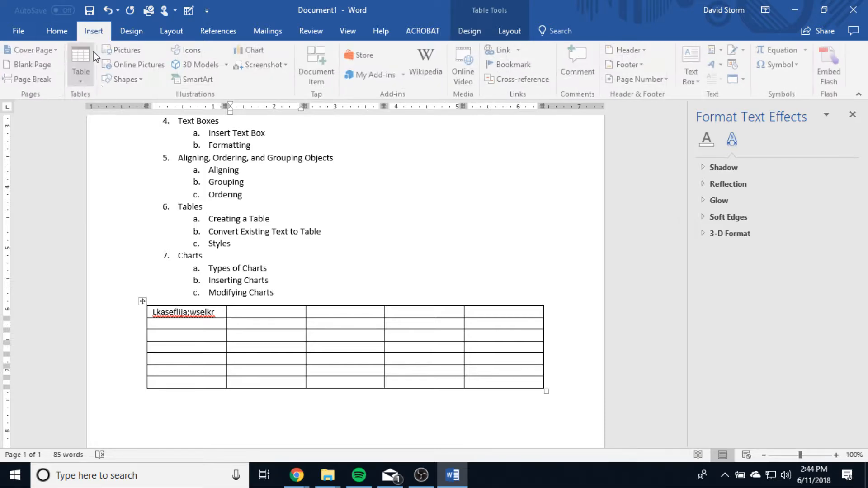
{"action": "left_click", "coordinate": [132, 66]}
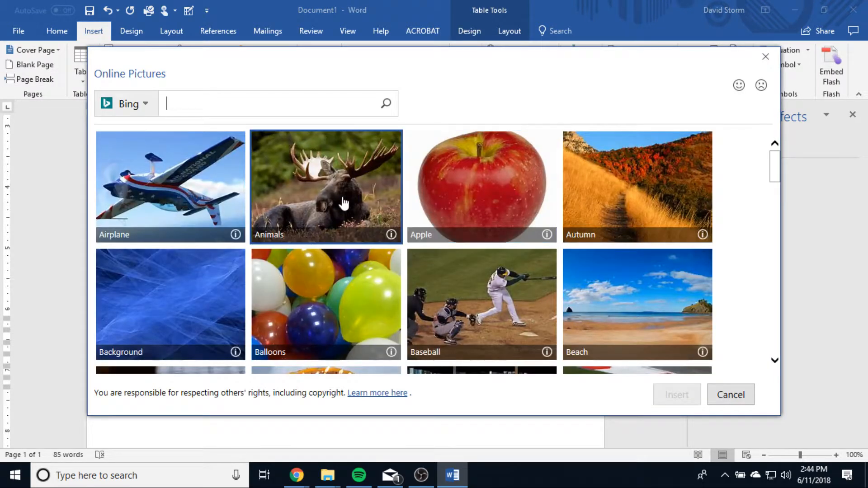
{"action": "left_click", "coordinate": [343, 199]}
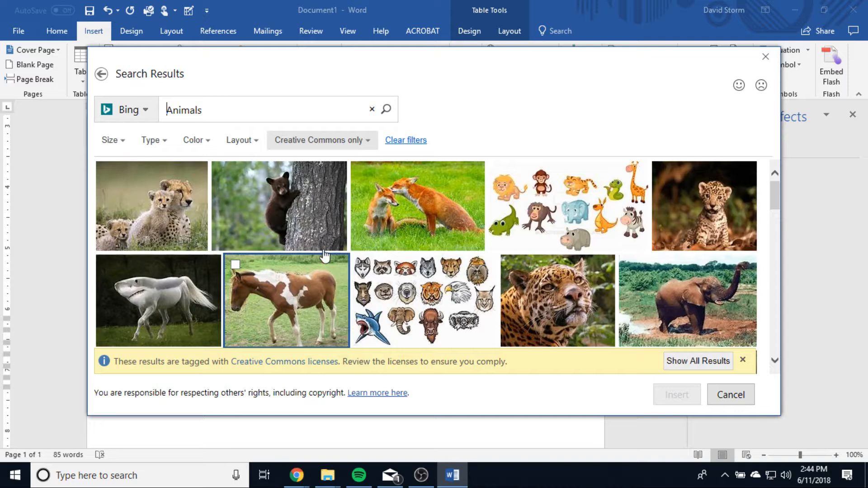
{"action": "left_click", "coordinate": [403, 201]}
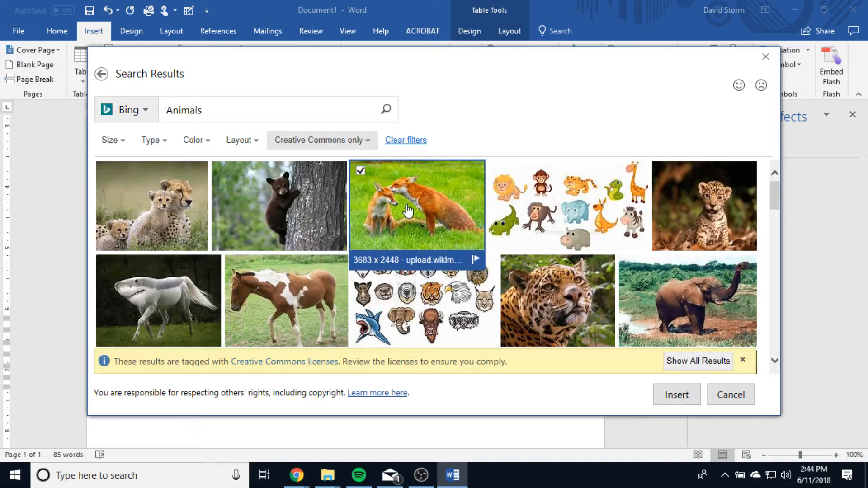
{"action": "left_click", "coordinate": [676, 397]}
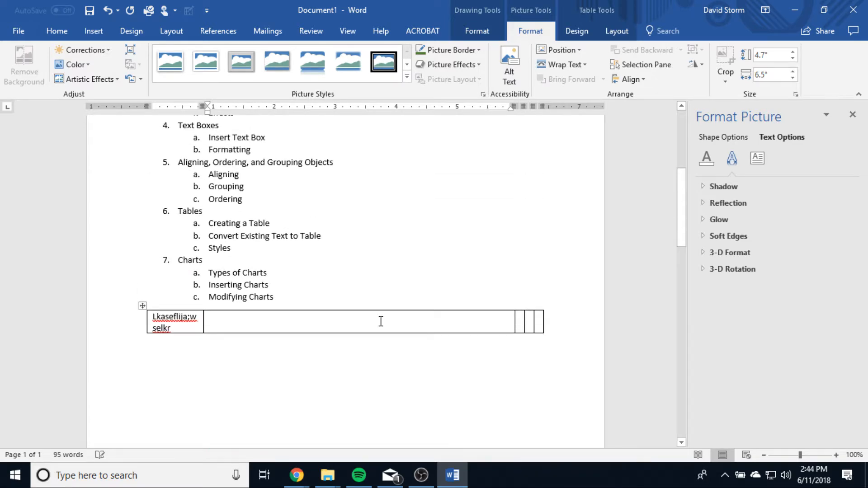
Delete the fox picture and its caption from the table, and clear the sample text from the first cell.
{"action": "key", "text": "Delete"}
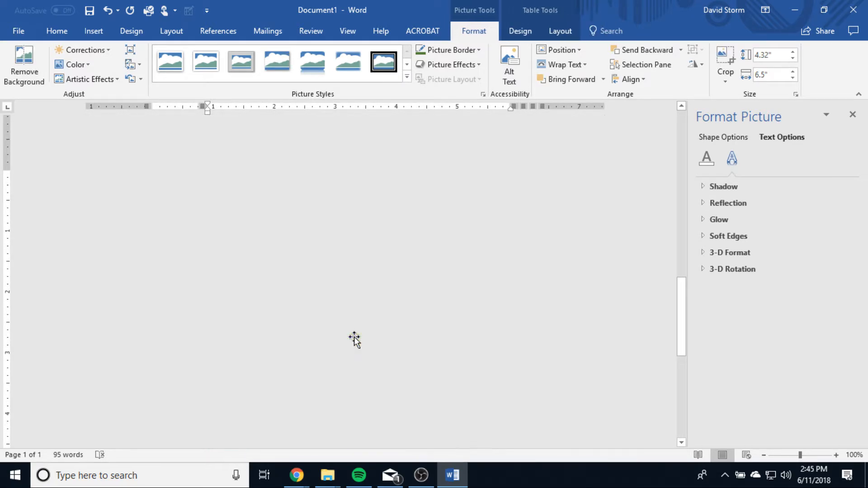
{"action": "scroll", "coordinate": [411, 333], "scroll_direction": "up", "scroll_amount": 2}
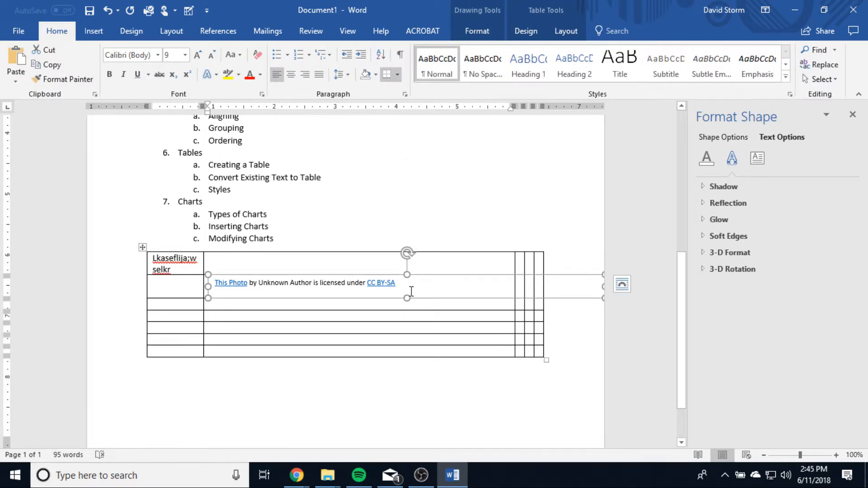
{"action": "key", "text": "Delete"}
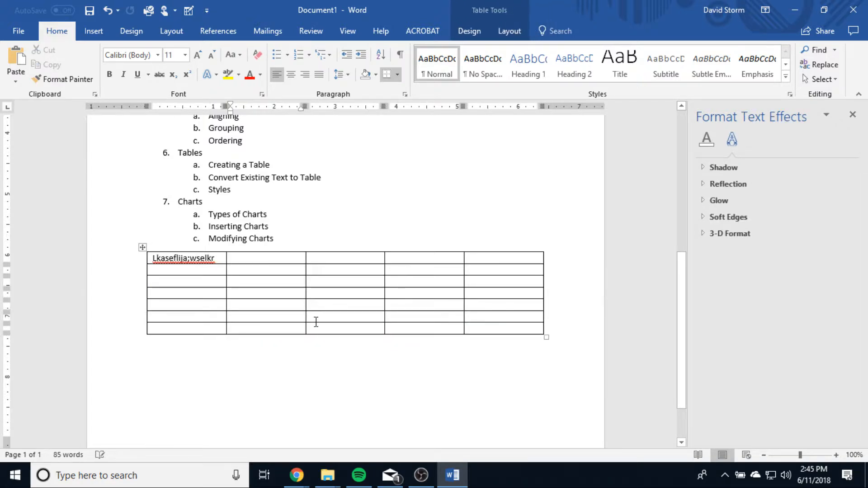
{"action": "left_click", "coordinate": [340, 308]}
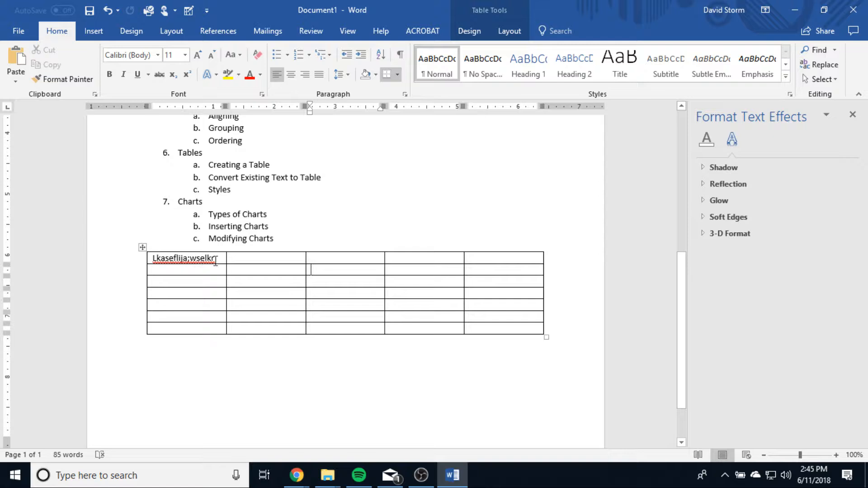
{"action": "left_click_drag", "start_coordinate": [216, 261], "coordinate": [116, 261]}
{"action": "key", "text": "Delete"}
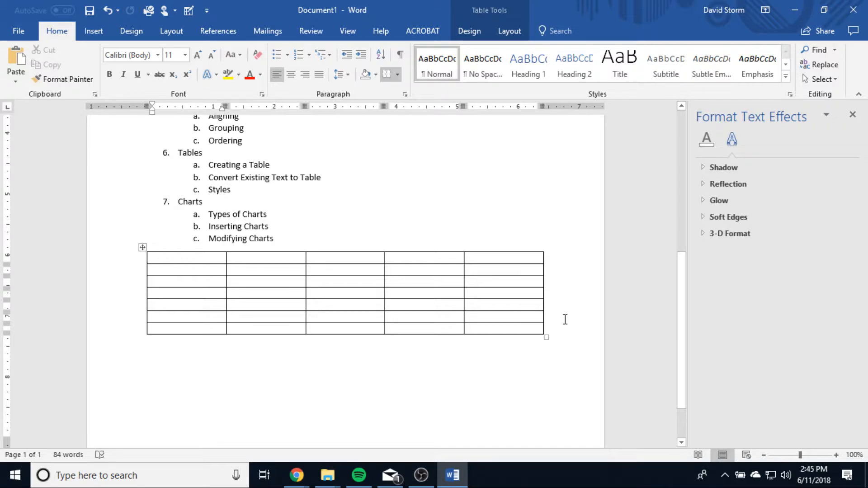
{"action": "left_click", "coordinate": [467, 321]}
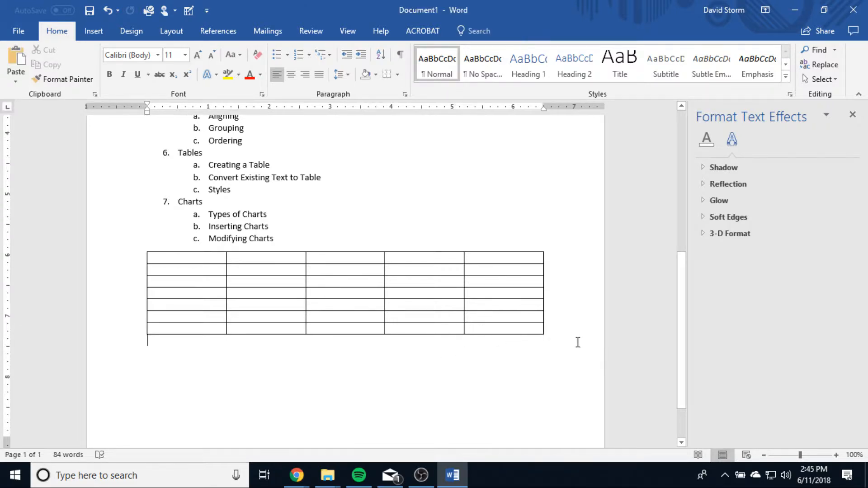
{"action": "mouse_move", "coordinate": [115, 329]}
{"action": "left_mouse_down"}
{"action": "mouse_move", "coordinate": [101, 252]}
{"action": "mouse_move", "coordinate": [97, 257]}
{"action": "left_mouse_up"}
{"action": "left_click", "coordinate": [268, 270]}
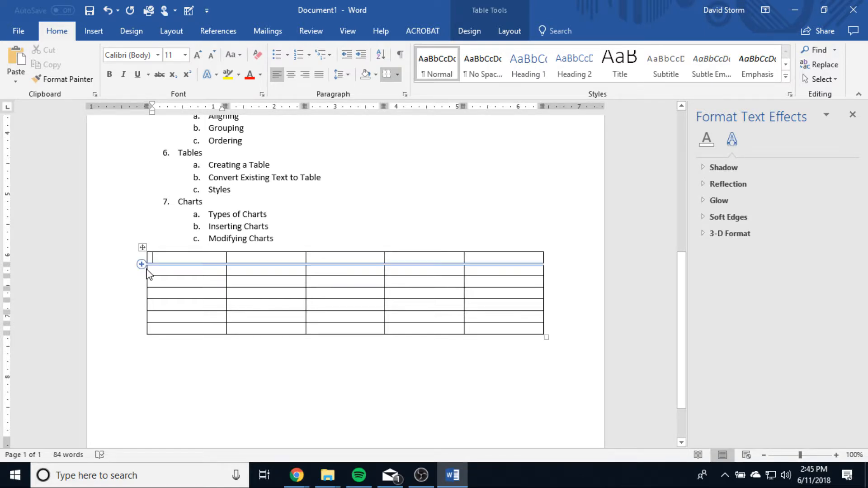
{"action": "right_click", "coordinate": [149, 270]}
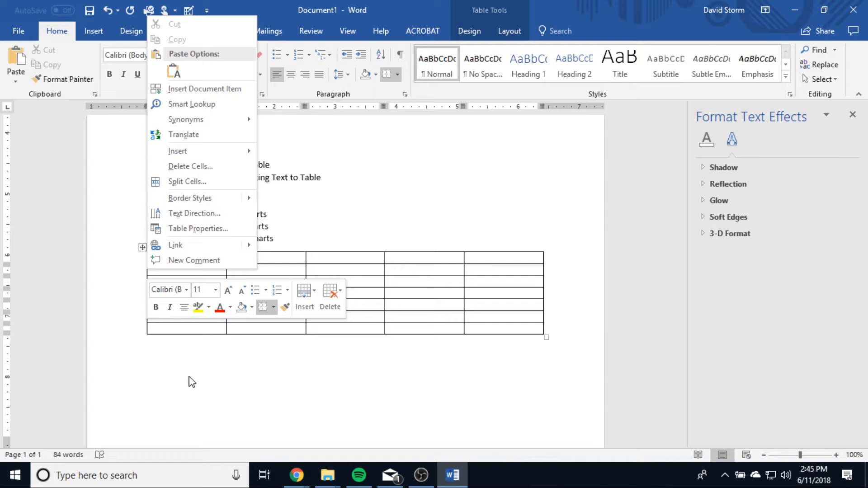
{"action": "key", "text": "Escape"}
{"action": "left_click", "coordinate": [406, 247]}
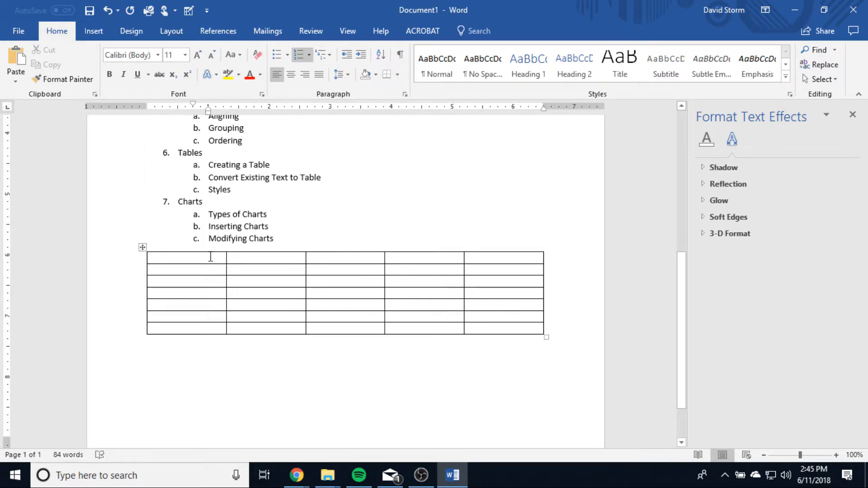
{"action": "left_click", "coordinate": [143, 250]}
{"action": "left_click", "coordinate": [143, 248]}
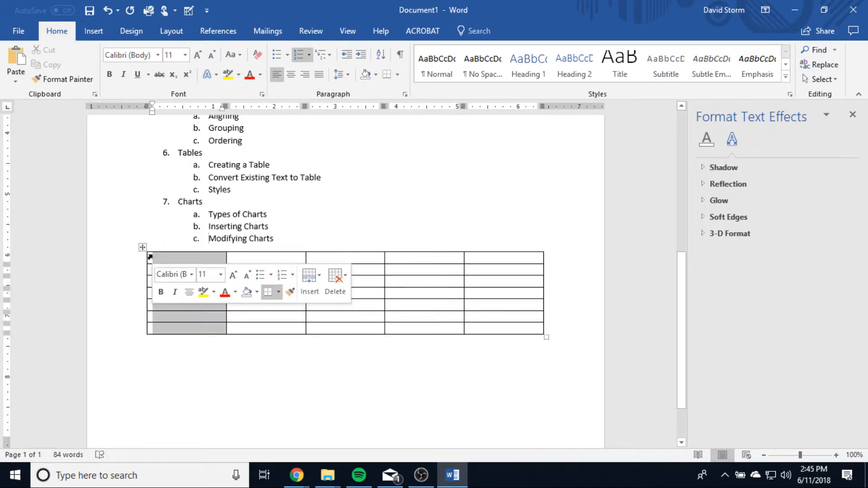
{"action": "key", "text": "Left"}
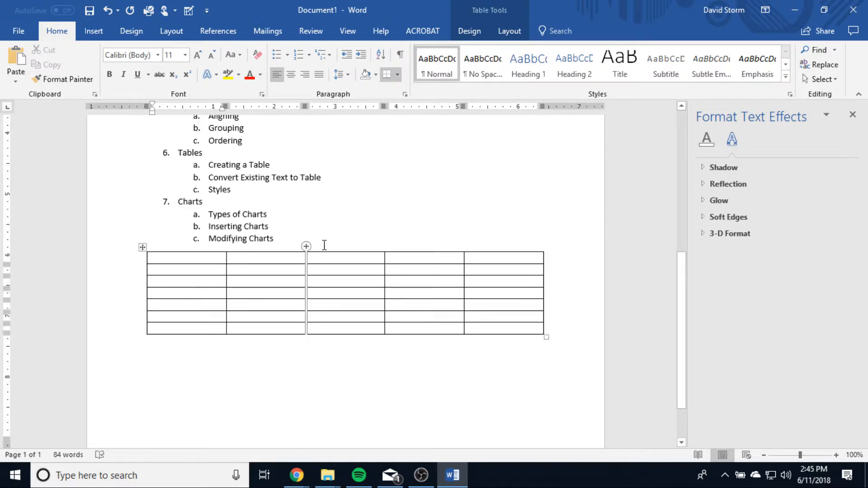
Add several blank lines after the Modifying Charts item to move the table further down the page.
{"action": "left_click", "coordinate": [324, 241]}
{"action": "key", "text": "Return"}
{"action": "key", "text": "Return"}
{"action": "key", "text": "Return"}
{"action": "key", "text": "Return"}
{"action": "key", "text": "Return"}
{"action": "key", "text": "Return"}
{"action": "key", "text": "Return"}
{"action": "key", "text": "Return"}
{"action": "key", "text": "Return"}
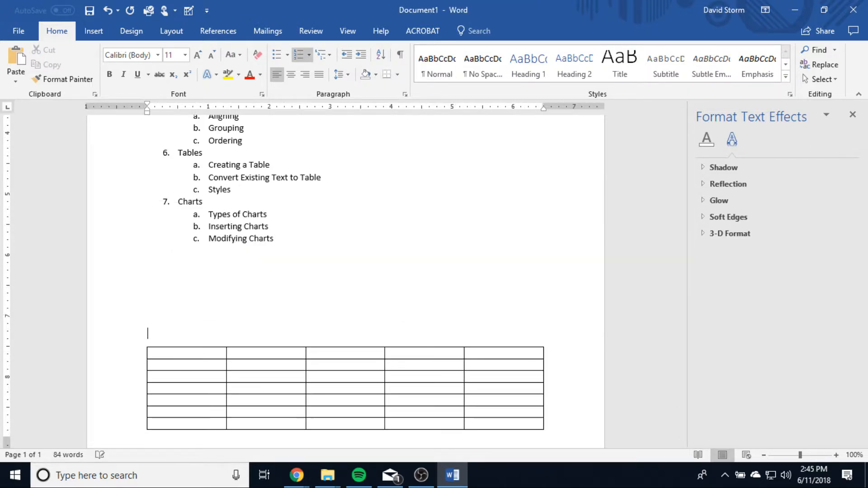
Select the entire numbered outline, from Pictures and Text Wrapping through Modifying Charts.
{"action": "scroll", "coordinate": [394, 263], "scroll_direction": "up", "scroll_amount": 8}
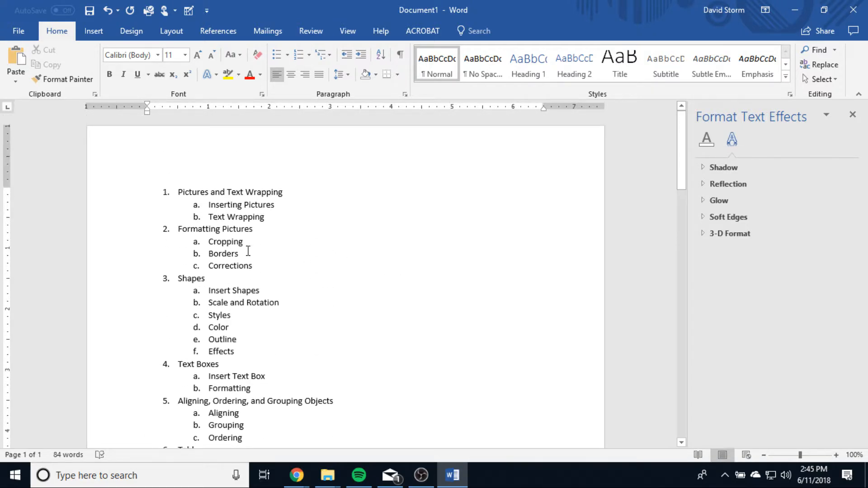
{"action": "left_click_drag", "start_coordinate": [153, 193], "coordinate": [359, 354]}
{"action": "scroll", "coordinate": [331, 351], "scroll_direction": "down", "scroll_amount": 5}
{"action": "scroll", "coordinate": [331, 351], "scroll_direction": "down", "scroll_amount": 1}
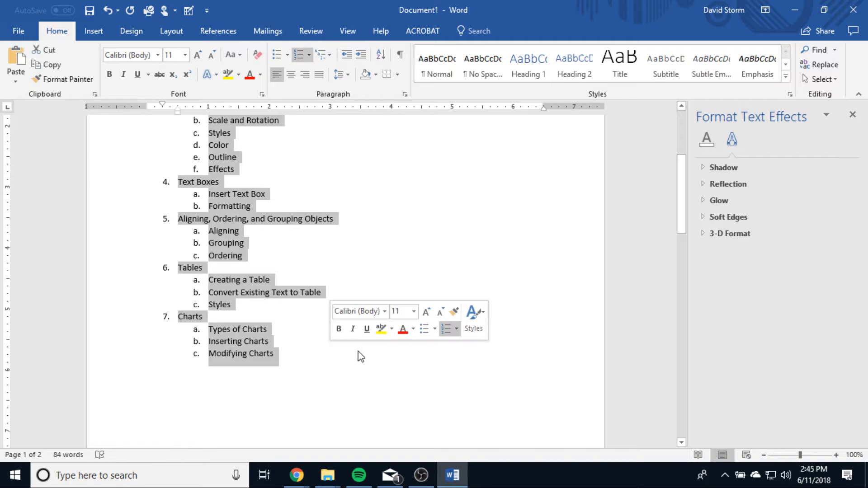
{"action": "scroll", "coordinate": [403, 190], "scroll_direction": "up", "scroll_amount": 2}
{"action": "scroll", "coordinate": [402, 190], "scroll_direction": "up", "scroll_amount": 3}
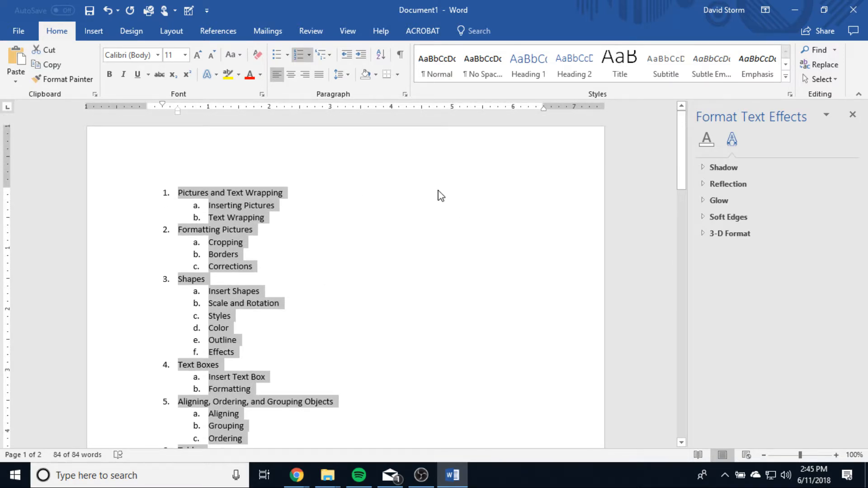
{"action": "left_click", "coordinate": [93, 32]}
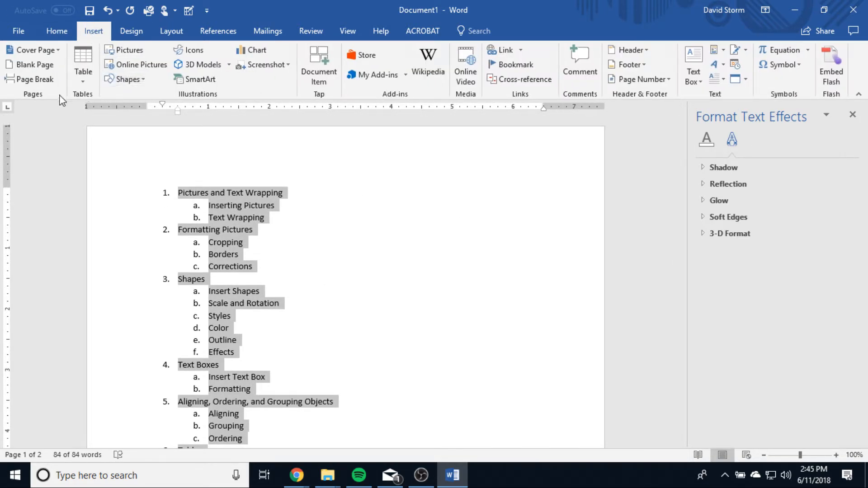
{"action": "left_click", "coordinate": [83, 82]}
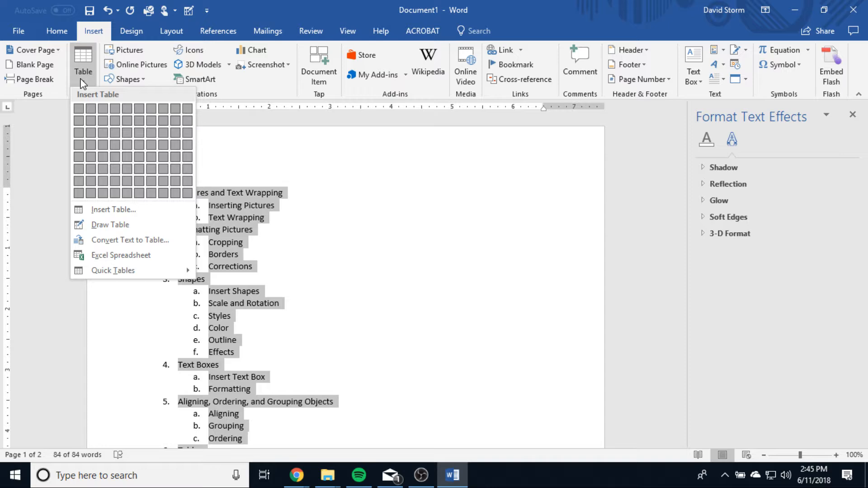
{"action": "left_click", "coordinate": [127, 240]}
{"action": "left_click_drag", "start_coordinate": [428, 132], "coordinate": [381, 155]}
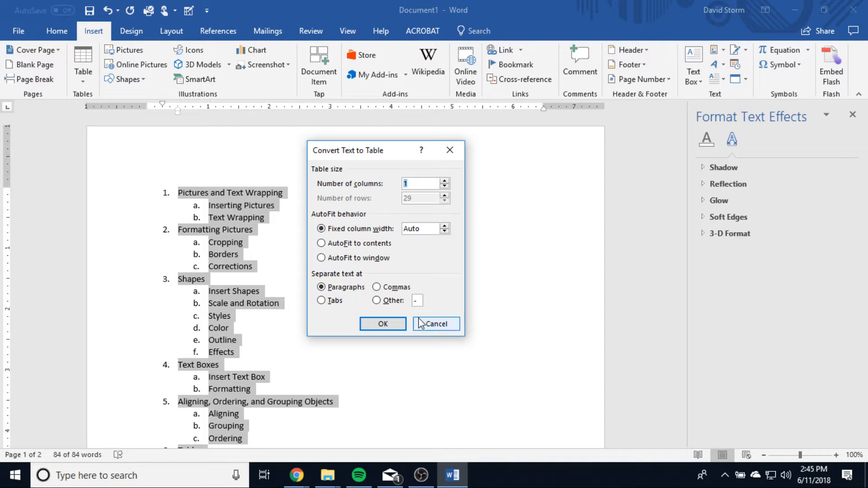
{"action": "left_click_drag", "start_coordinate": [386, 154], "coordinate": [562, 202]}
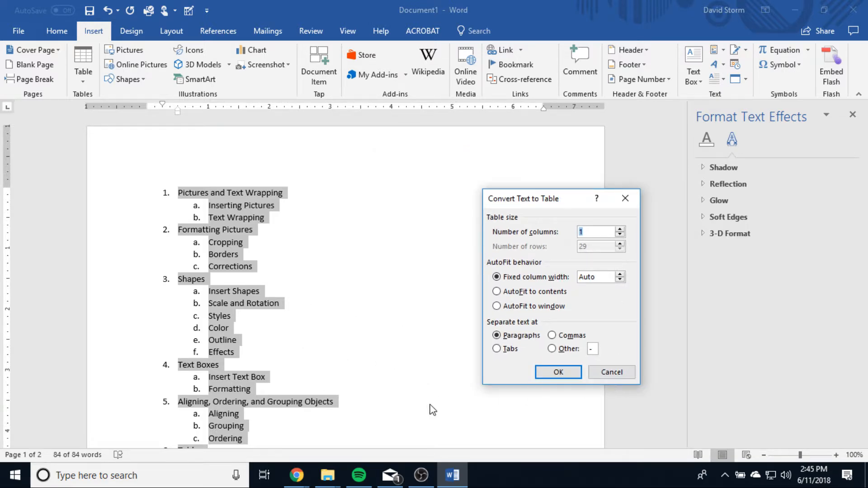
{"action": "left_click", "coordinate": [612, 372]}
Convert the selected outline to a table with 7 columns, automatic fixed column width and text separated at paragraphs.
{"action": "scroll", "coordinate": [523, 384], "scroll_direction": "down", "scroll_amount": 3}
{"action": "scroll", "coordinate": [527, 387], "scroll_direction": "up", "scroll_amount": 2}
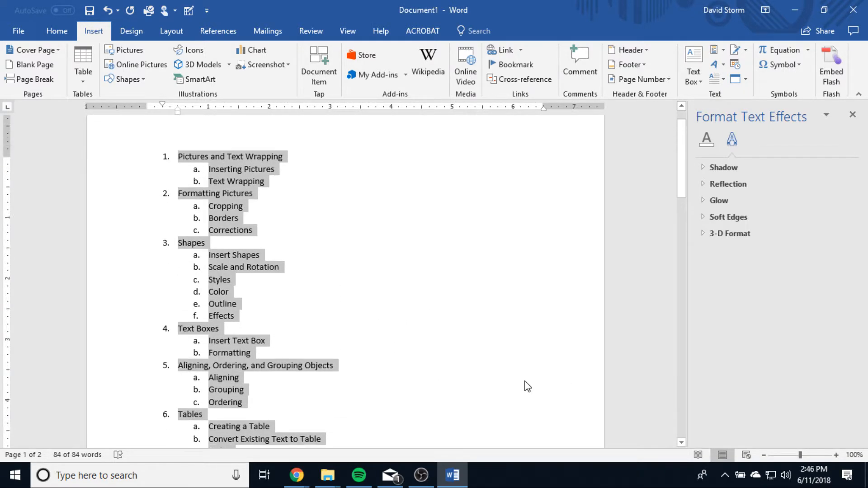
{"action": "scroll", "coordinate": [524, 384], "scroll_direction": "down", "scroll_amount": 3}
{"action": "scroll", "coordinate": [524, 385], "scroll_direction": "up", "scroll_amount": 4}
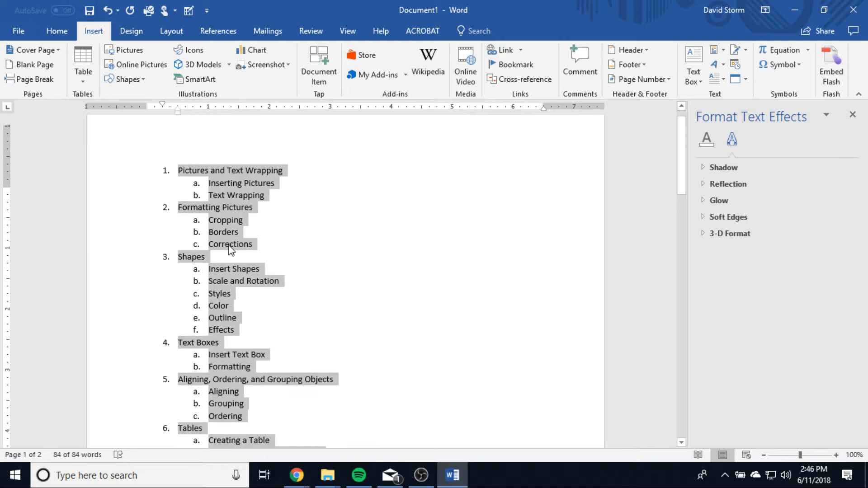
{"action": "left_click", "coordinate": [82, 77]}
{"action": "left_click", "coordinate": [113, 240]}
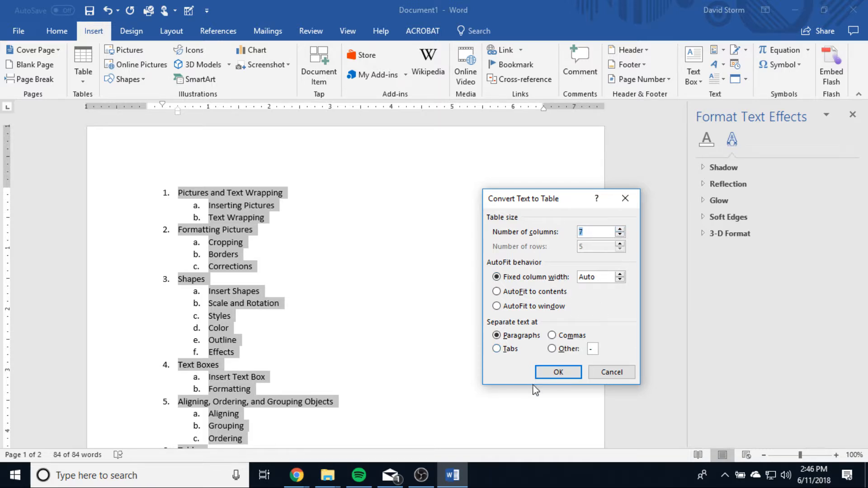
{"action": "left_click", "coordinate": [558, 372]}
Examine how the outline text is laid out in the converted table across its pages.
{"action": "scroll", "coordinate": [574, 386], "scroll_direction": "down", "scroll_amount": 3}
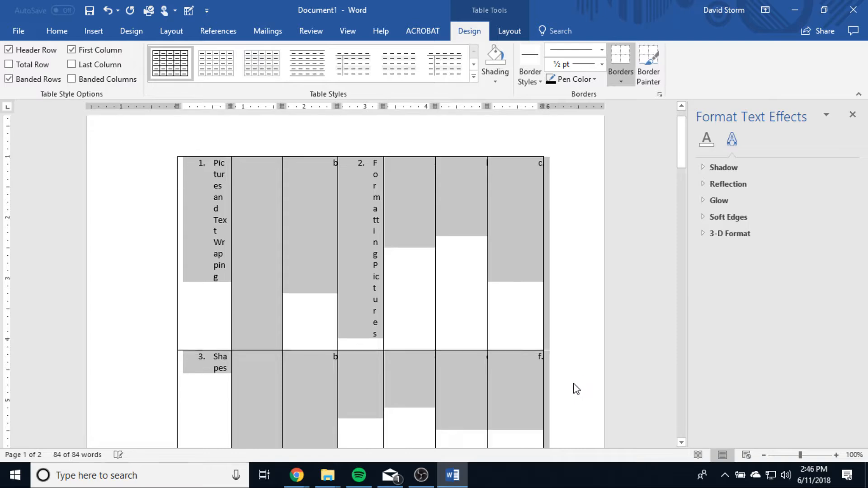
{"action": "scroll", "coordinate": [577, 390], "scroll_direction": "down", "scroll_amount": 10}
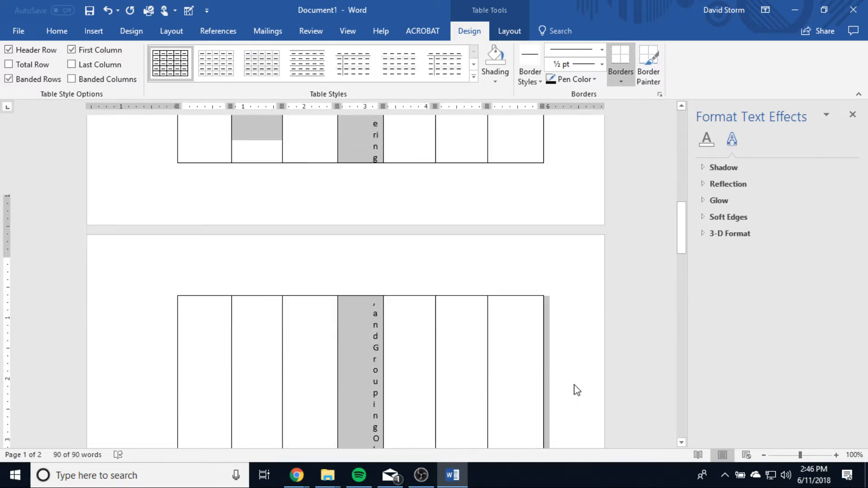
{"action": "left_click", "coordinate": [577, 389]}
{"action": "scroll", "coordinate": [577, 386], "scroll_direction": "up", "scroll_amount": 12}
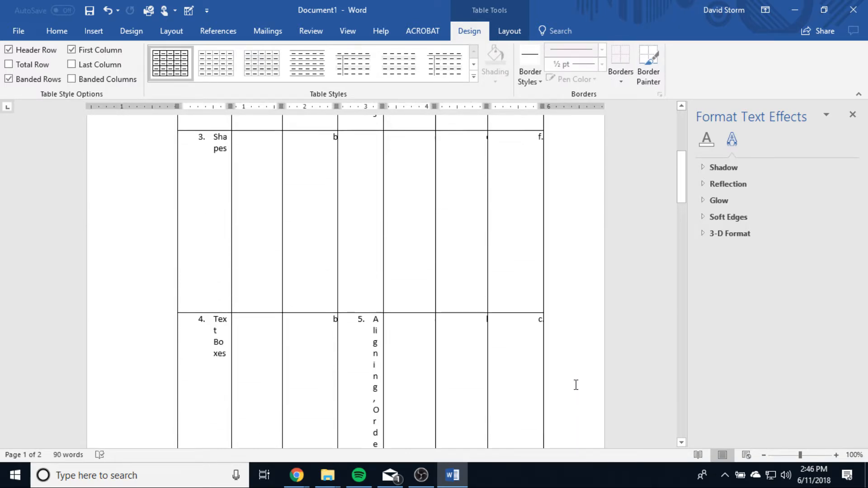
{"action": "scroll", "coordinate": [486, 368], "scroll_direction": "up", "scroll_amount": 1}
{"action": "left_click", "coordinate": [312, 209]}
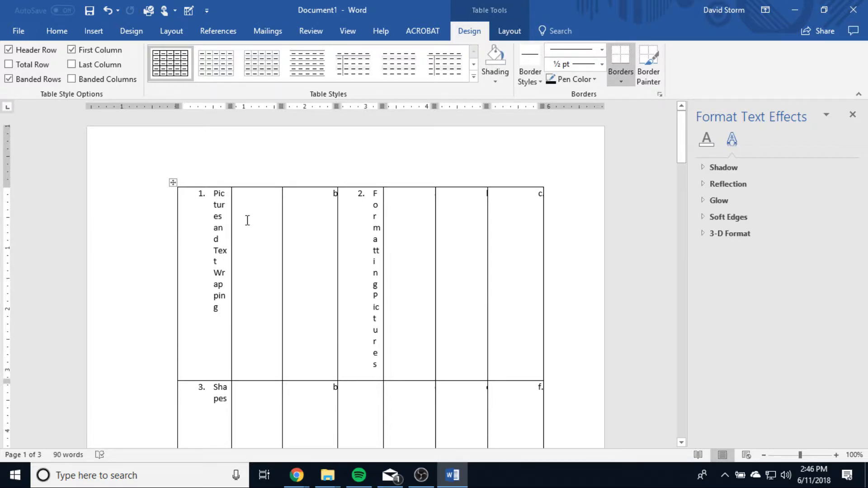
{"action": "double_click", "coordinate": [410, 257]}
{"action": "left_click", "coordinate": [500, 314]}
{"action": "scroll", "coordinate": [512, 316], "scroll_direction": "down", "scroll_amount": 15}
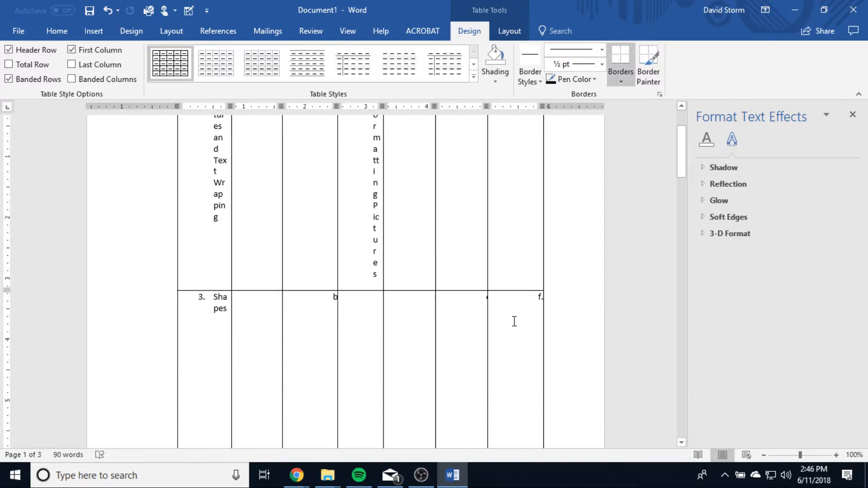
{"action": "scroll", "coordinate": [514, 319], "scroll_direction": "down", "scroll_amount": 10}
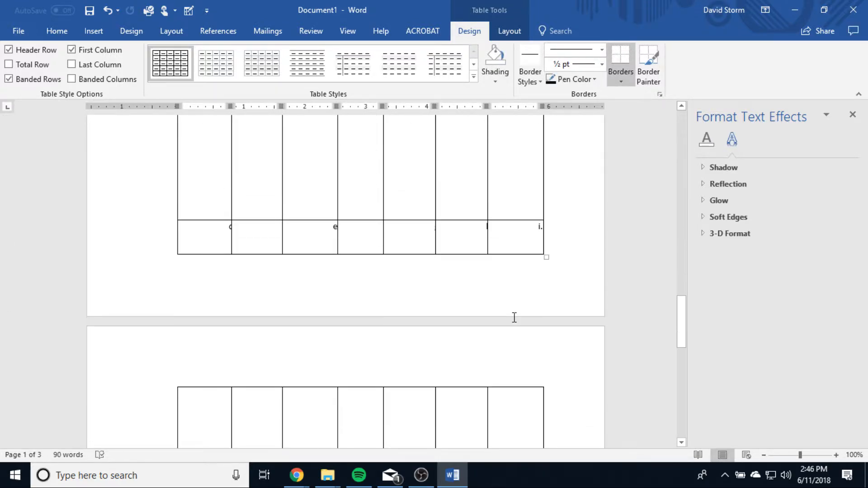
{"action": "scroll", "coordinate": [512, 315], "scroll_direction": "up", "scroll_amount": 10}
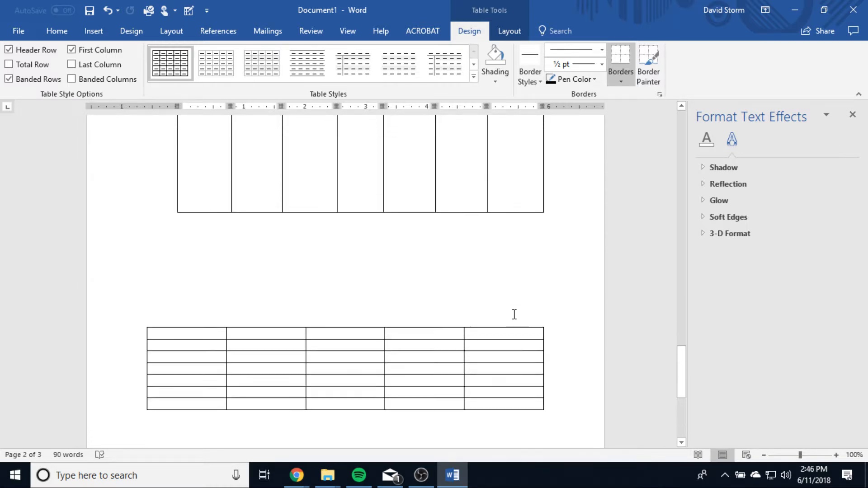
{"action": "scroll", "coordinate": [515, 317], "scroll_direction": "up", "scroll_amount": 10}
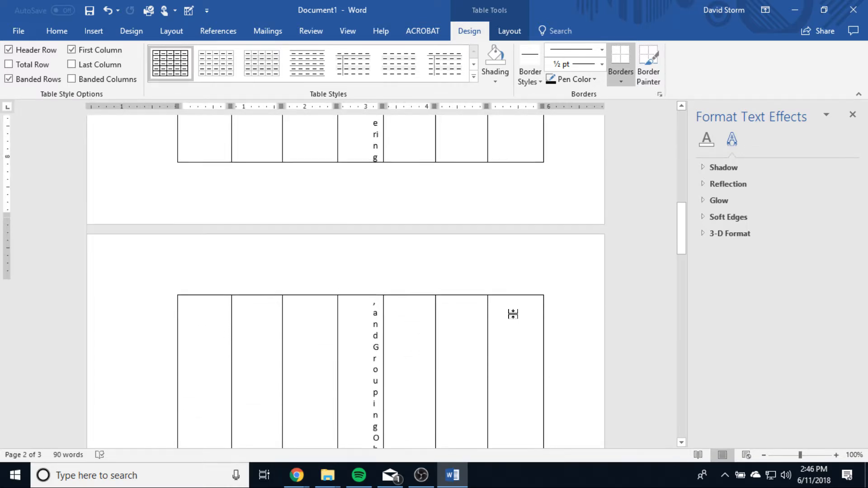
Undo the text-to-table conversion and deselect the outline.
{"action": "key", "text": "ctrl+z"}
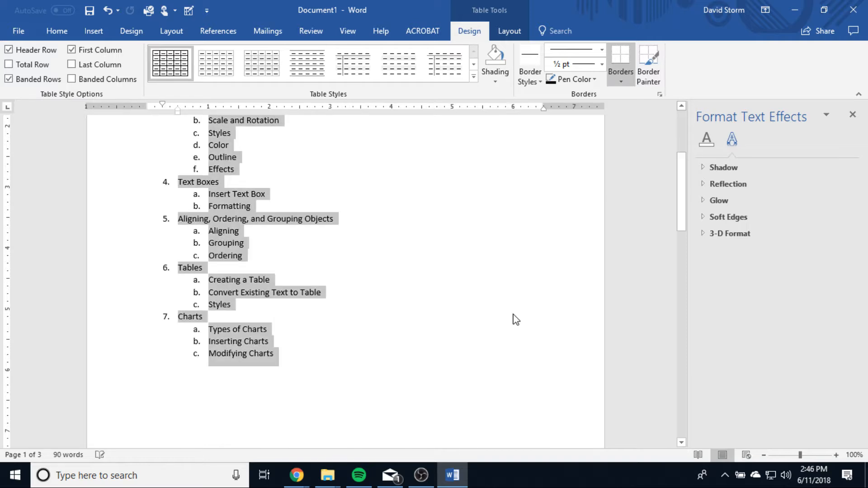
{"action": "scroll", "coordinate": [497, 316], "scroll_direction": "up", "scroll_amount": 3}
{"action": "left_click", "coordinate": [484, 317]}
{"action": "scroll", "coordinate": [484, 316], "scroll_direction": "down", "scroll_amount": 12}
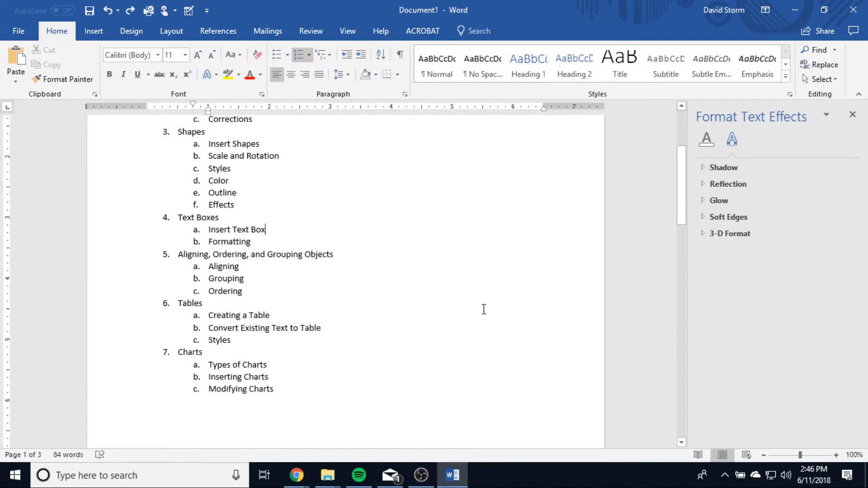
{"action": "scroll", "coordinate": [168, 169], "scroll_direction": "up", "scroll_amount": 6}
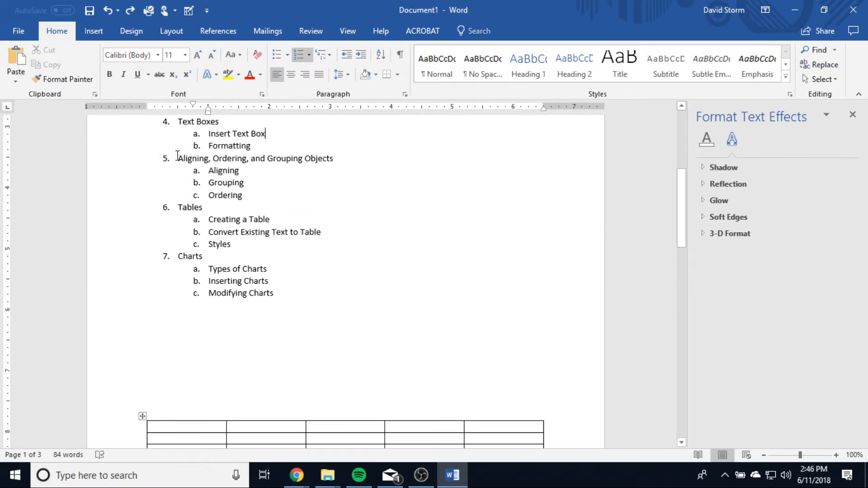
Select the first column of the blank table and apply the light-gridline table style with shaded alternate rows.
{"action": "scroll", "coordinate": [278, 403], "scroll_direction": "down", "scroll_amount": 2}
{"action": "left_click", "coordinate": [203, 326]}
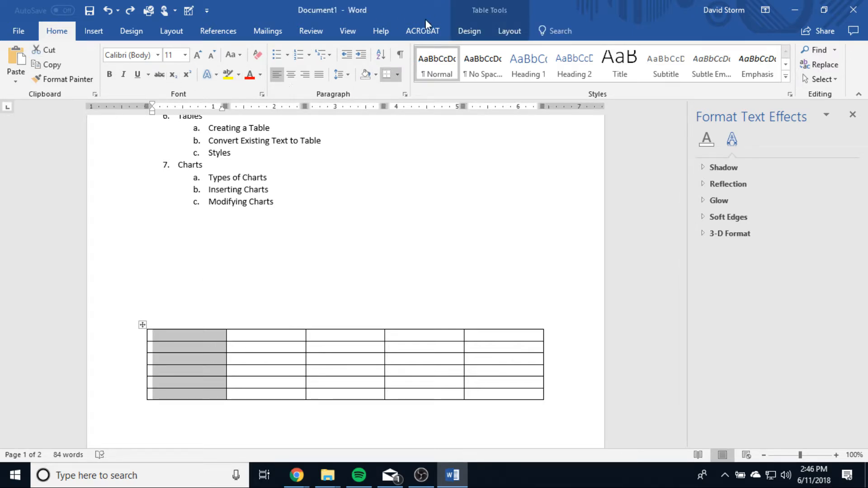
{"action": "left_click", "coordinate": [469, 31]}
{"action": "left_click", "coordinate": [507, 32]}
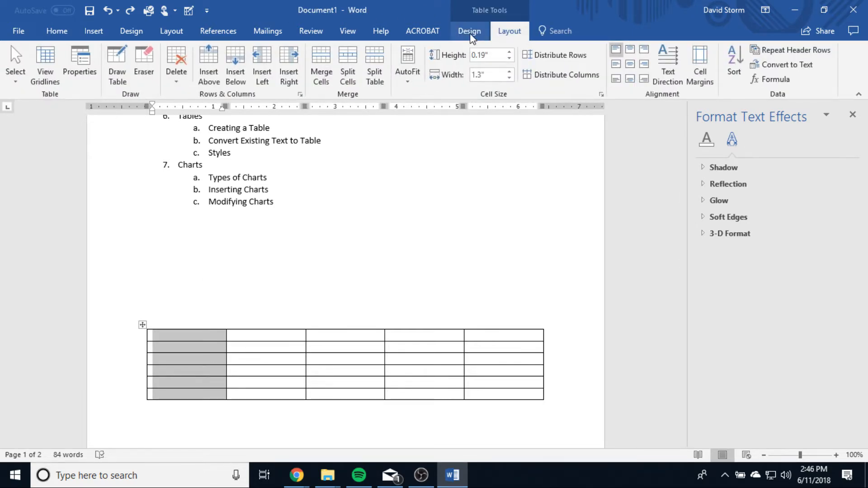
{"action": "left_click", "coordinate": [470, 30]}
{"action": "left_click", "coordinate": [265, 63]}
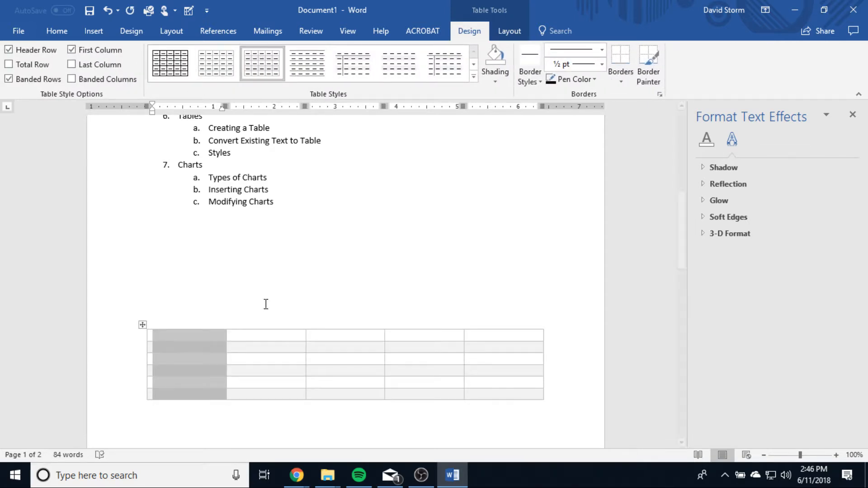
Remove several of the blank lines above the table to bring it closer to the outline.
{"action": "scroll", "coordinate": [265, 323], "scroll_direction": "down", "scroll_amount": 5}
{"action": "scroll", "coordinate": [266, 322], "scroll_direction": "up", "scroll_amount": 2}
{"action": "scroll", "coordinate": [267, 323], "scroll_direction": "up", "scroll_amount": 3}
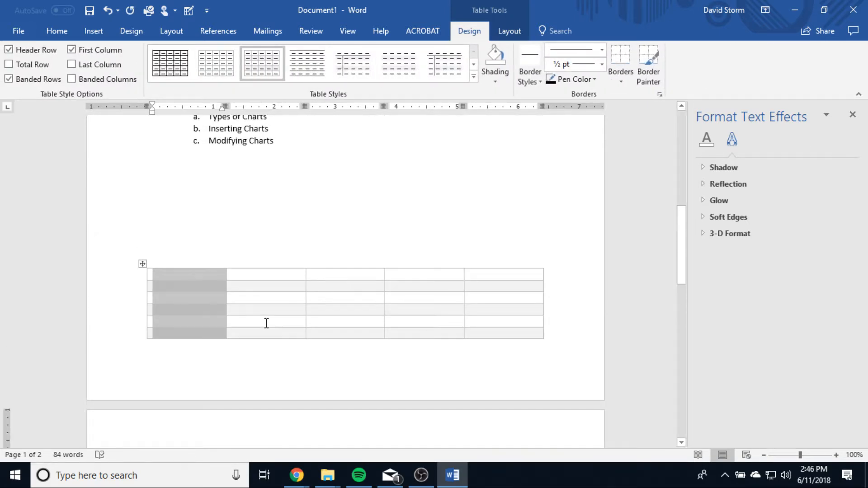
{"action": "left_click", "coordinate": [200, 230]}
{"action": "key", "text": "BackSpace"}
{"action": "key", "text": "BackSpace"}
{"action": "key", "text": "BackSpace"}
{"action": "key", "text": "BackSpace"}
{"action": "key", "text": "BackSpace"}
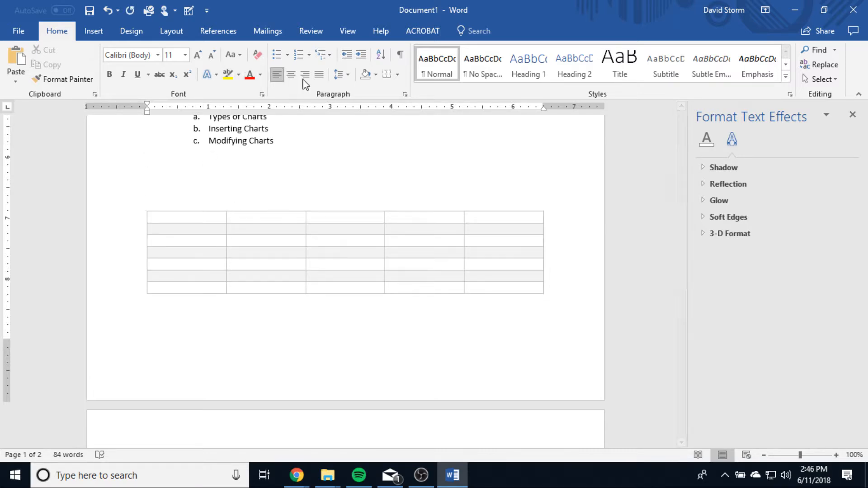
Try other plain styles on the table and apply the one with banded rows, a header rule and a first-column divider line.
{"action": "left_click", "coordinate": [187, 229]}
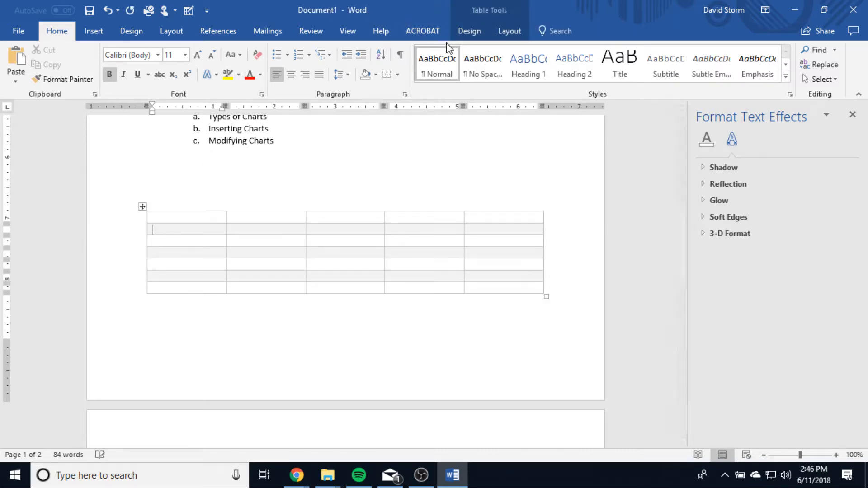
{"action": "left_click", "coordinate": [470, 31]}
{"action": "left_click", "coordinate": [443, 64]}
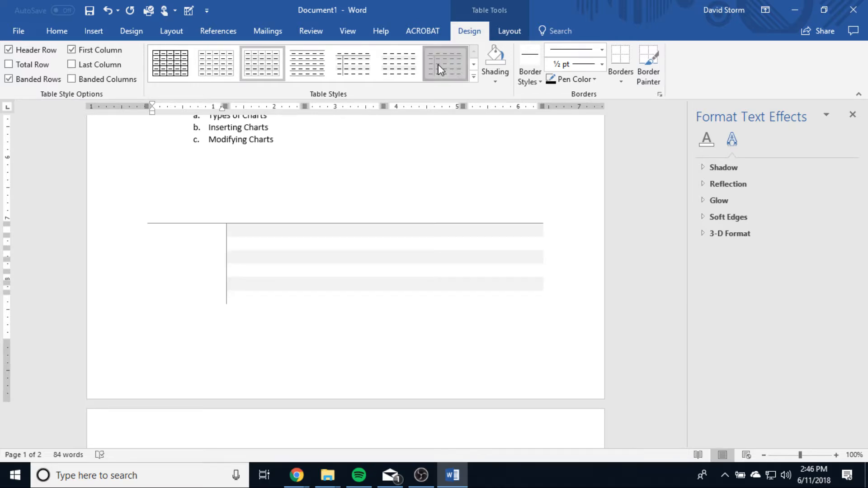
{"action": "left_click", "coordinate": [383, 66]}
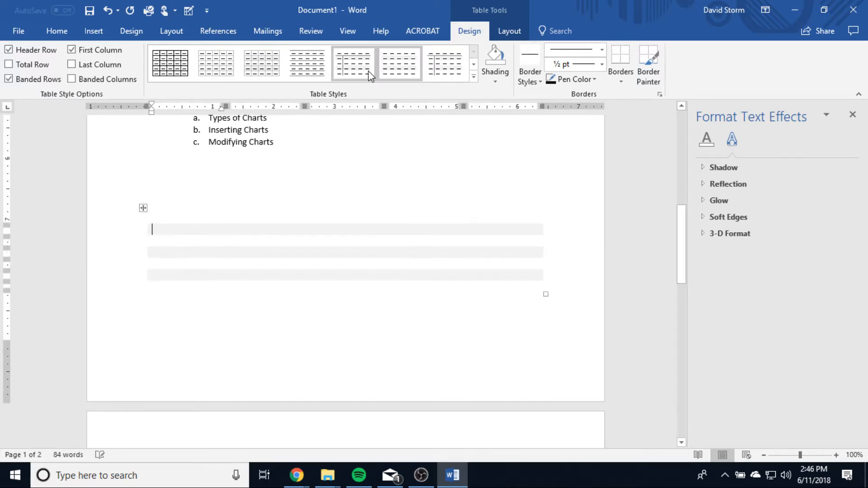
{"action": "left_click", "coordinate": [358, 78]}
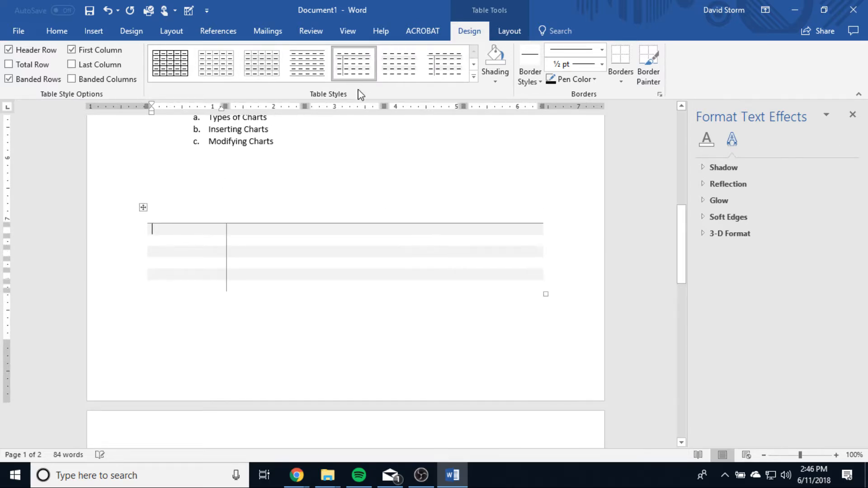
Review the available cell shading colors and the table's layout options for rows, columns, merging and cell size.
{"action": "left_click", "coordinate": [509, 30]}
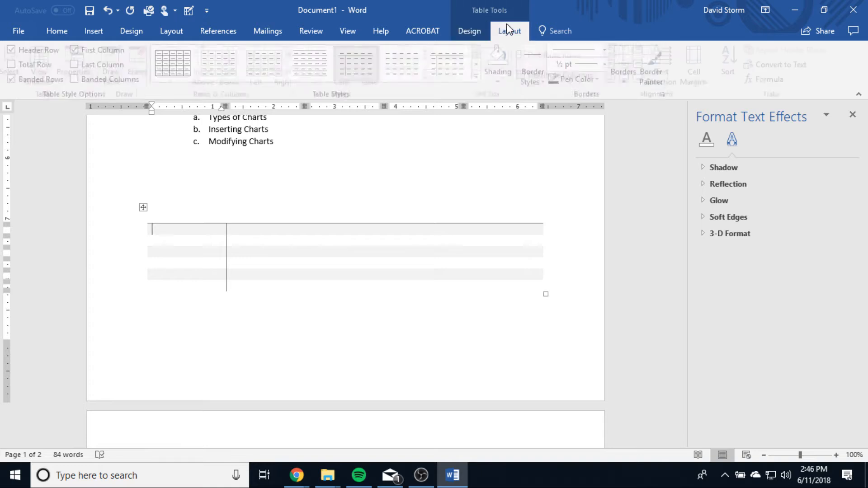
{"action": "left_click", "coordinate": [466, 32]}
{"action": "left_click", "coordinate": [495, 82]}
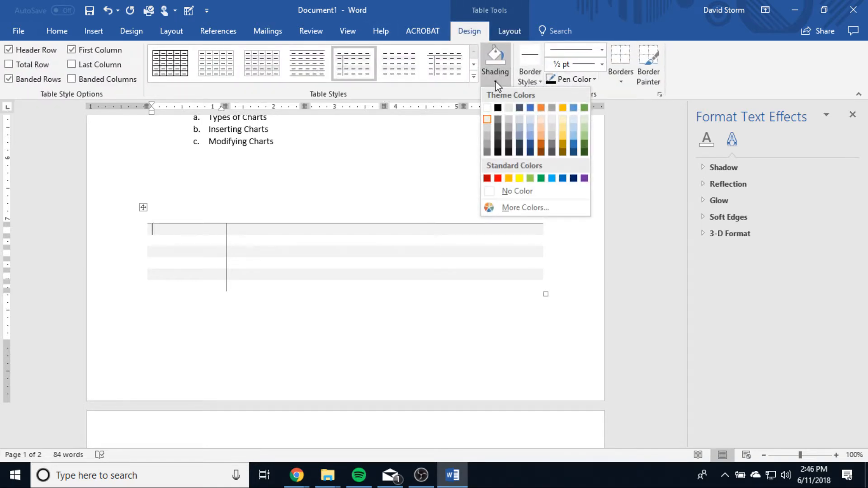
{"action": "left_click", "coordinate": [716, 79]}
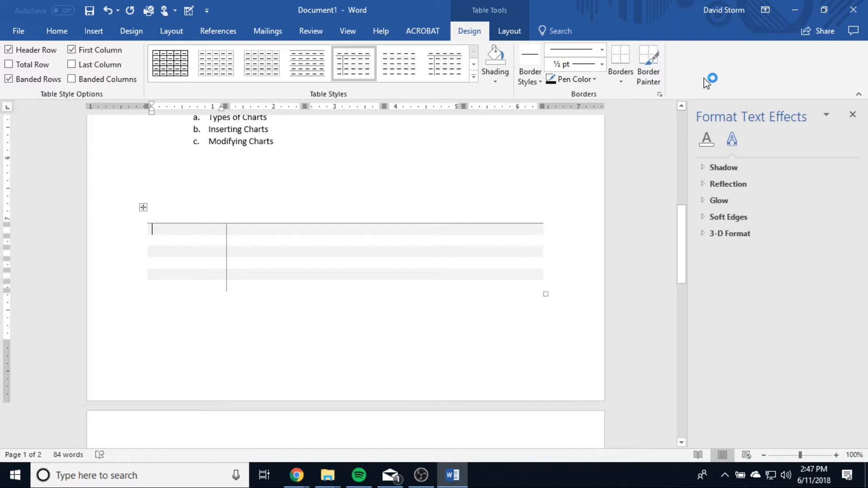
{"action": "left_click", "coordinate": [517, 33]}
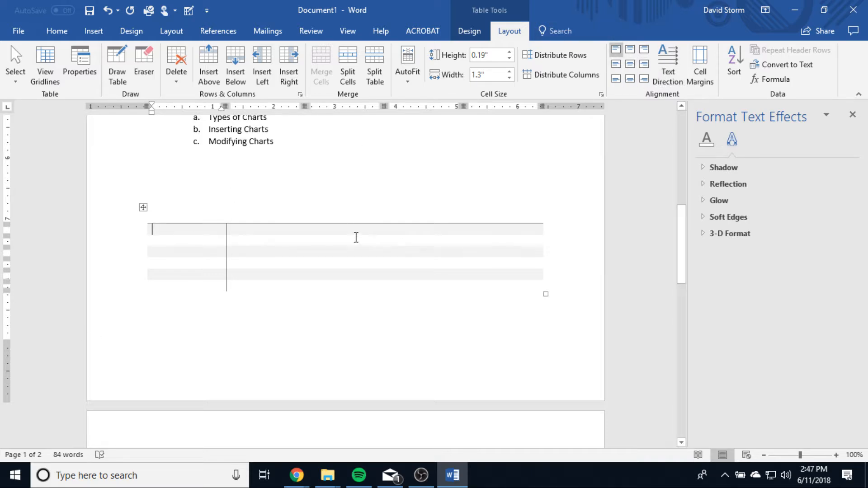
{"action": "scroll", "coordinate": [316, 209], "scroll_direction": "up", "scroll_amount": 3}
{"action": "scroll", "coordinate": [343, 213], "scroll_direction": "down", "scroll_amount": 1}
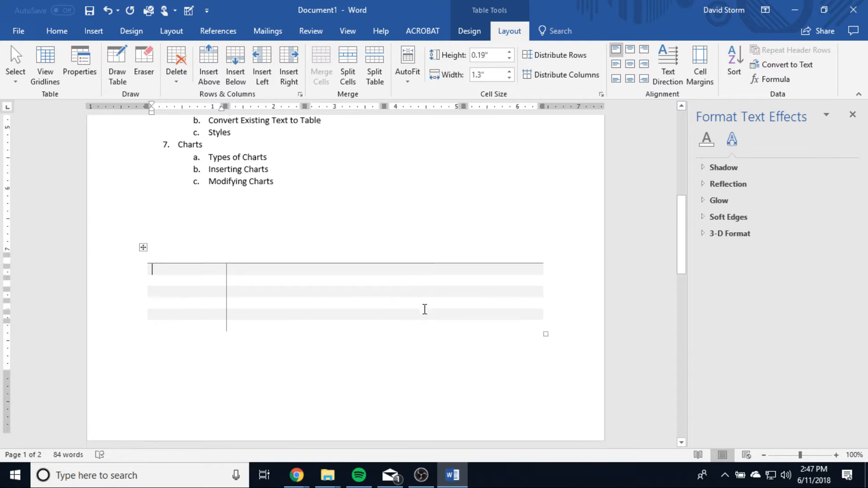
Add a row at the end of the banded table and insert a page break below the table.
{"action": "left_click", "coordinate": [569, 319]}
{"action": "key", "text": "Return"}
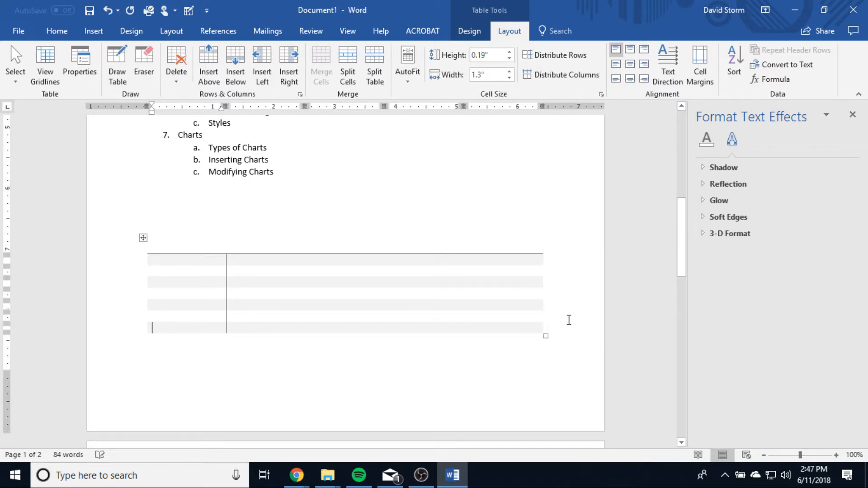
{"action": "key", "text": "Return"}
{"action": "left_click", "coordinate": [602, 357]}
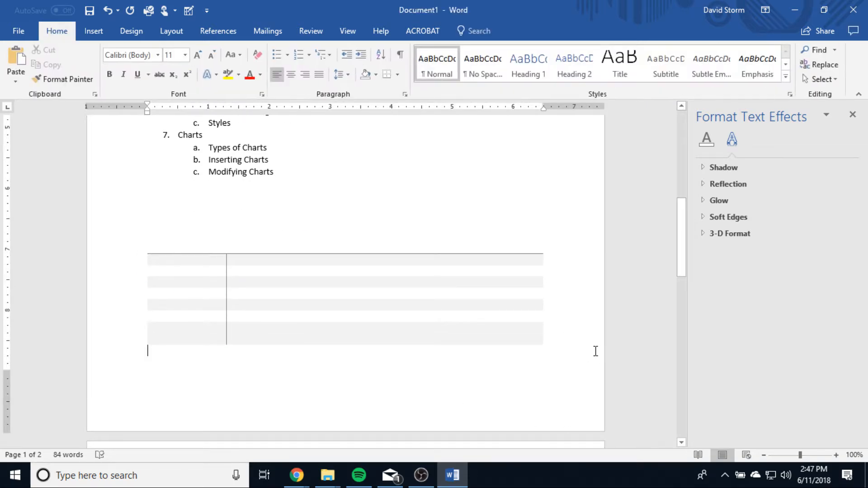
{"action": "key", "text": "ctrl+Return"}
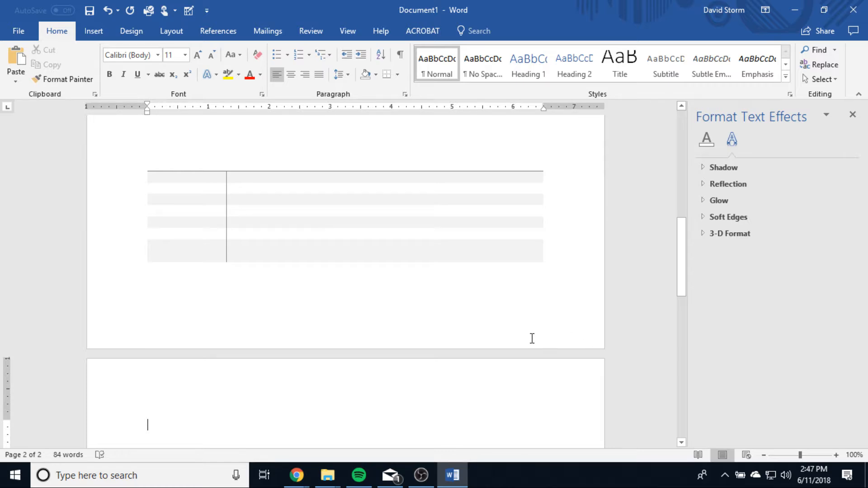
{"action": "scroll", "coordinate": [532, 338], "scroll_direction": "down", "scroll_amount": 5}
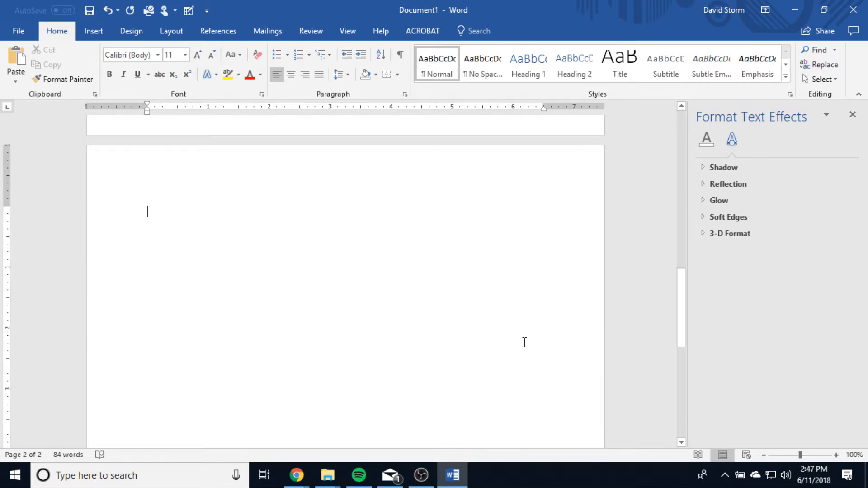
Open the chart selection and preview the Column, Line, Pie, Bar, Area and X Y (Scatter) chart types.
{"action": "left_click", "coordinate": [93, 31]}
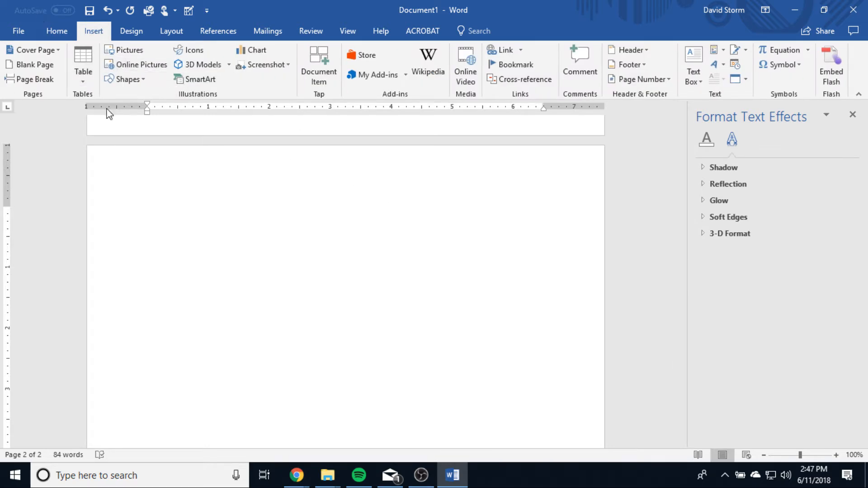
{"action": "left_click", "coordinate": [266, 53]}
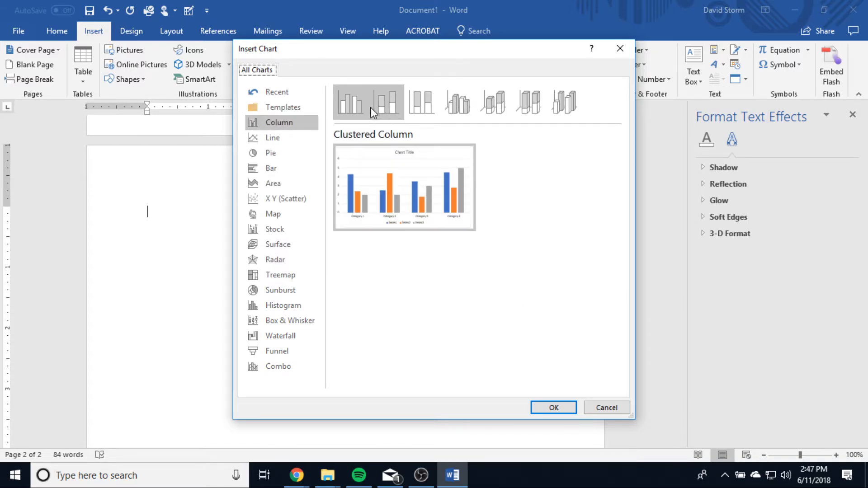
{"action": "mouse_move", "coordinate": [351, 200]}
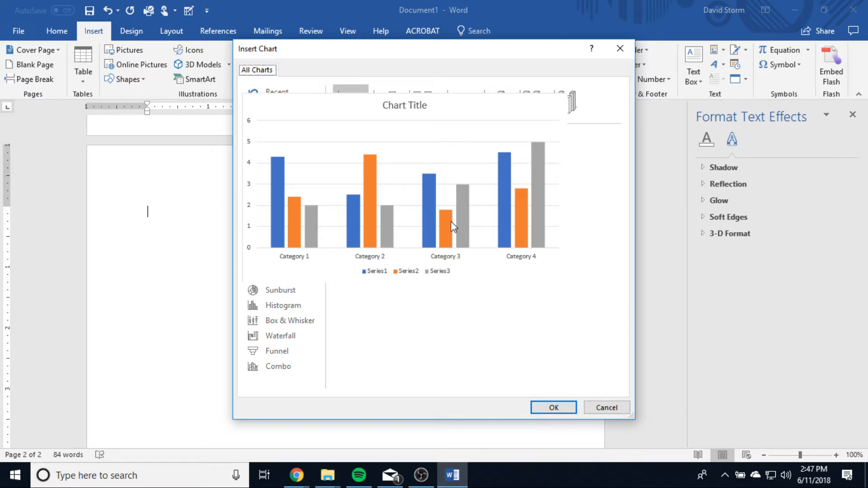
{"action": "left_click", "coordinate": [273, 139]}
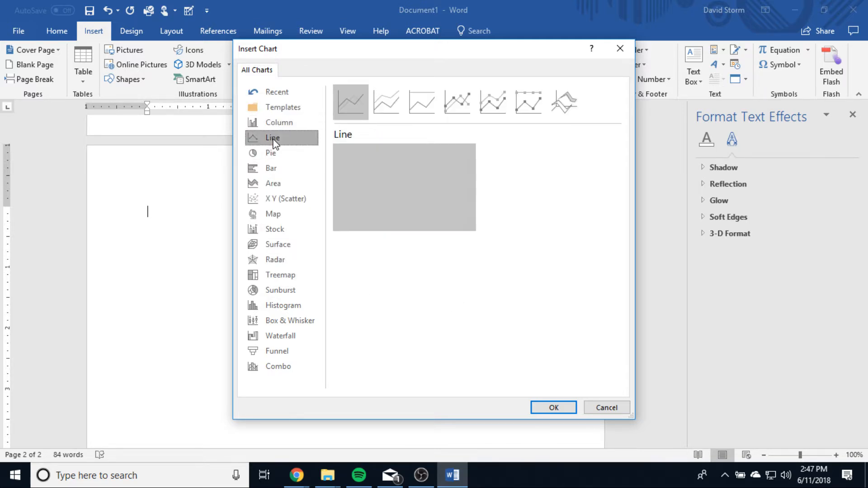
{"action": "mouse_move", "coordinate": [427, 198]}
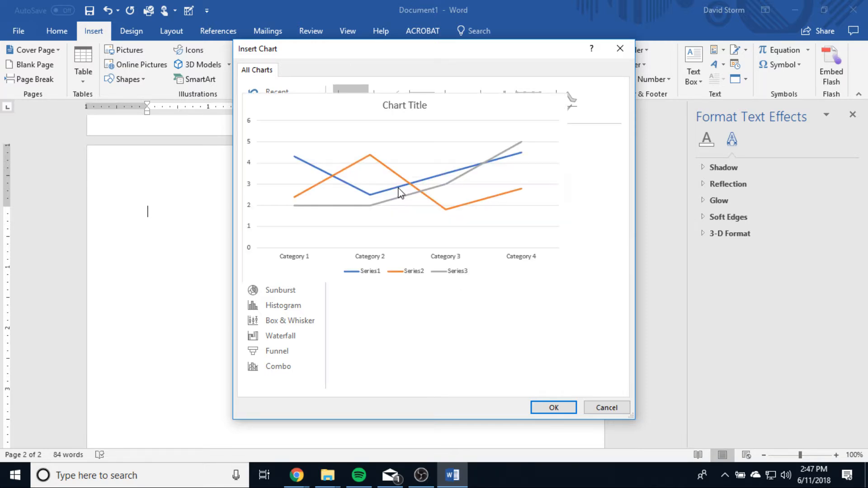
{"action": "left_click", "coordinate": [270, 152]}
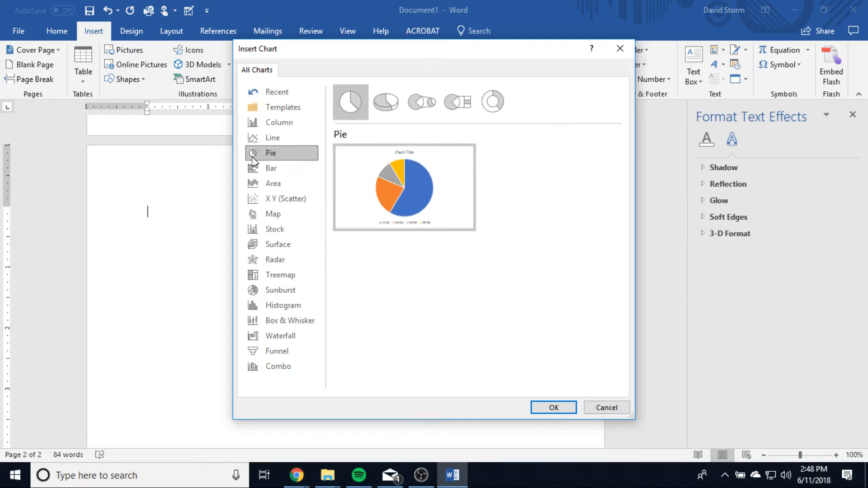
{"action": "left_click", "coordinate": [262, 168]}
{"action": "mouse_move", "coordinate": [434, 229]}
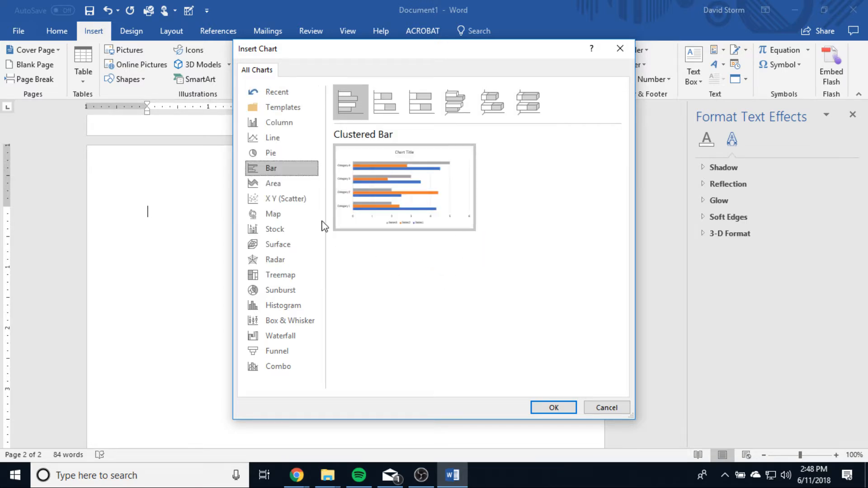
{"action": "left_click", "coordinate": [270, 184]}
{"action": "mouse_move", "coordinate": [415, 195]}
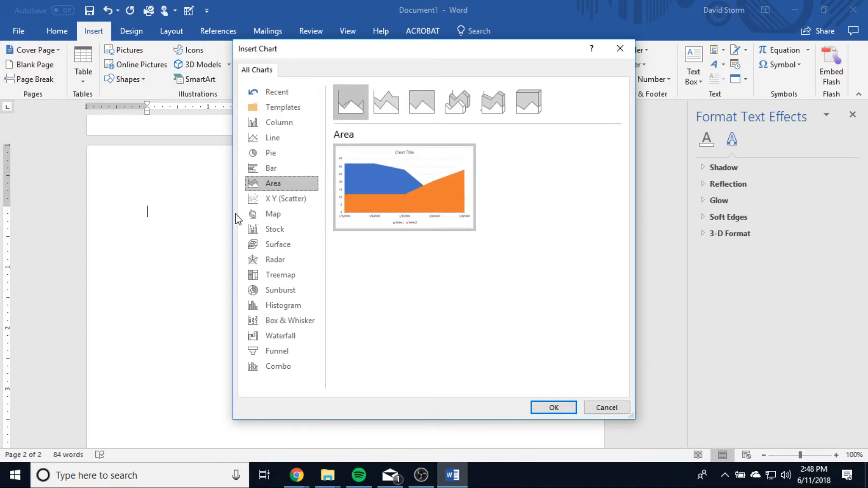
{"action": "left_click", "coordinate": [248, 199]}
{"action": "mouse_move", "coordinate": [364, 195]}
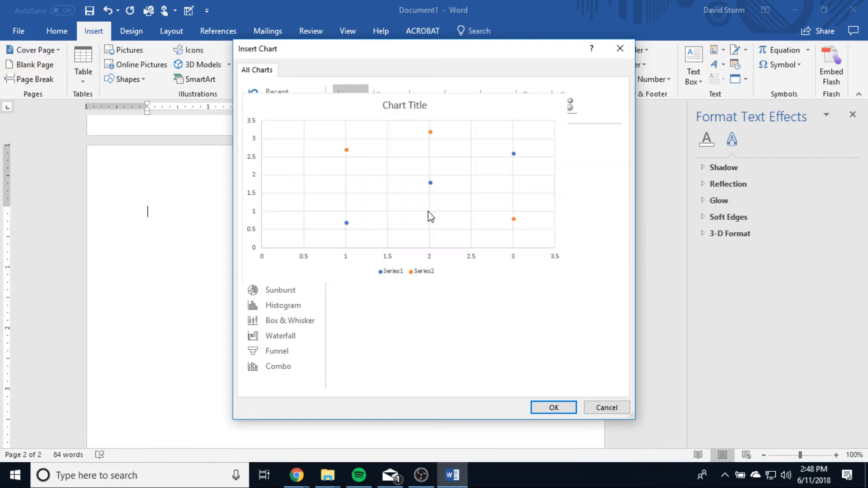
Look through the remaining chart types in order, from Map and Stock to Waterfall, Funnel and Combo.
{"action": "left_click", "coordinate": [270, 216]}
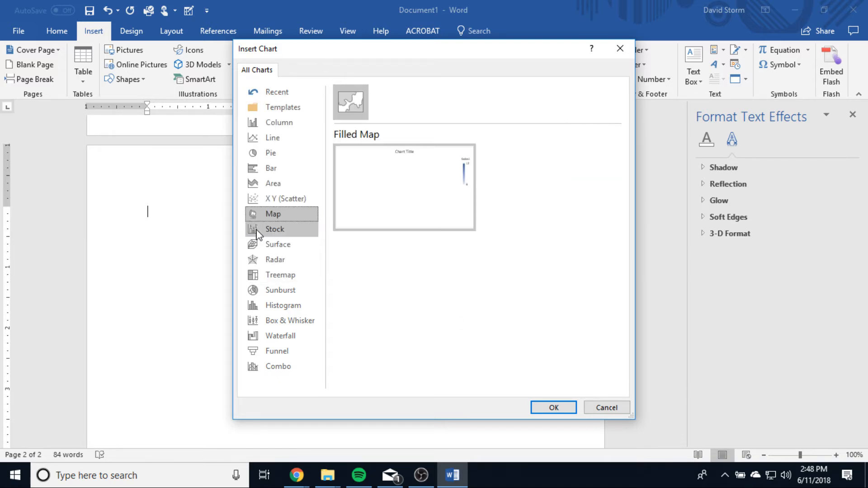
{"action": "left_click", "coordinate": [271, 231]}
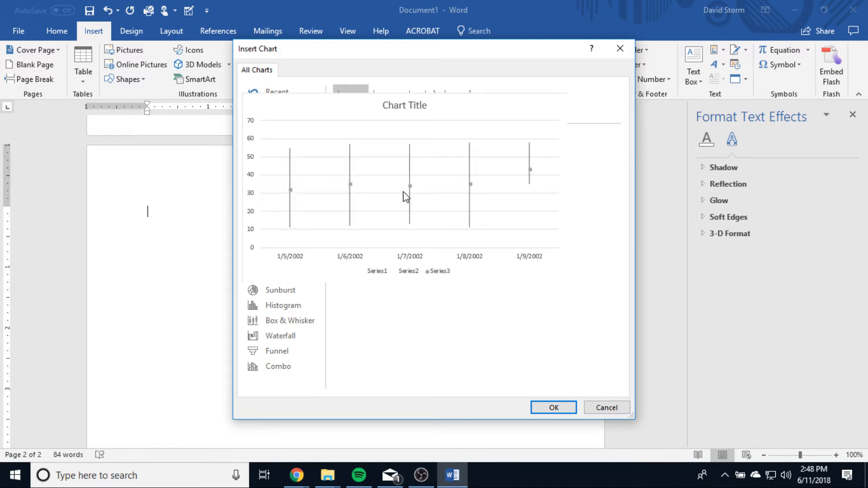
{"action": "left_click", "coordinate": [271, 244]}
{"action": "left_click", "coordinate": [273, 260]}
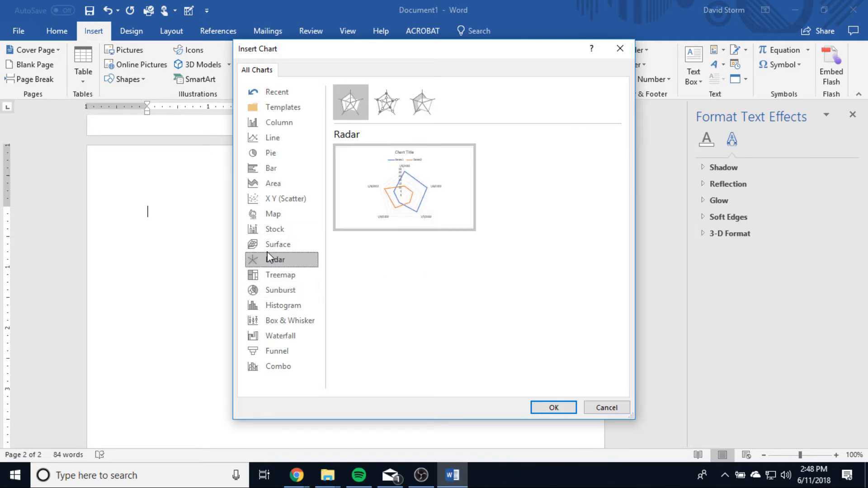
{"action": "left_click", "coordinate": [273, 278]}
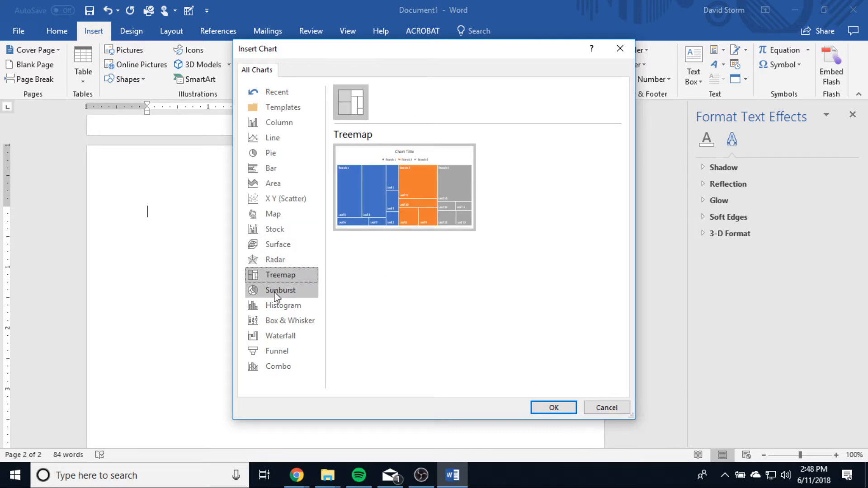
{"action": "left_click", "coordinate": [277, 294]}
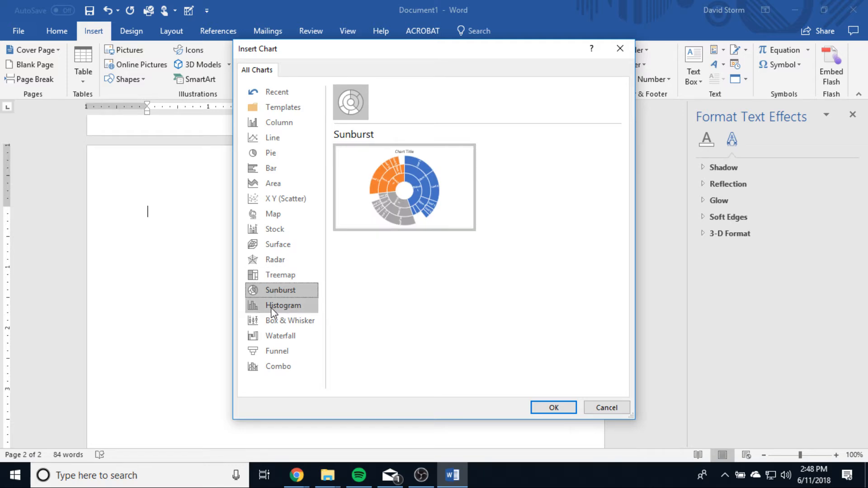
{"action": "left_click", "coordinate": [271, 306]}
{"action": "left_click", "coordinate": [283, 321]}
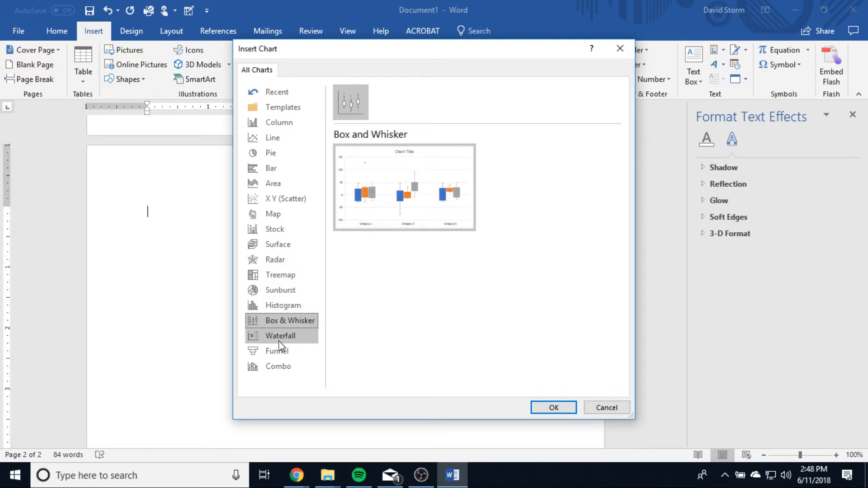
{"action": "left_click", "coordinate": [281, 336]}
{"action": "left_click", "coordinate": [277, 352]}
{"action": "left_click", "coordinate": [272, 362]}
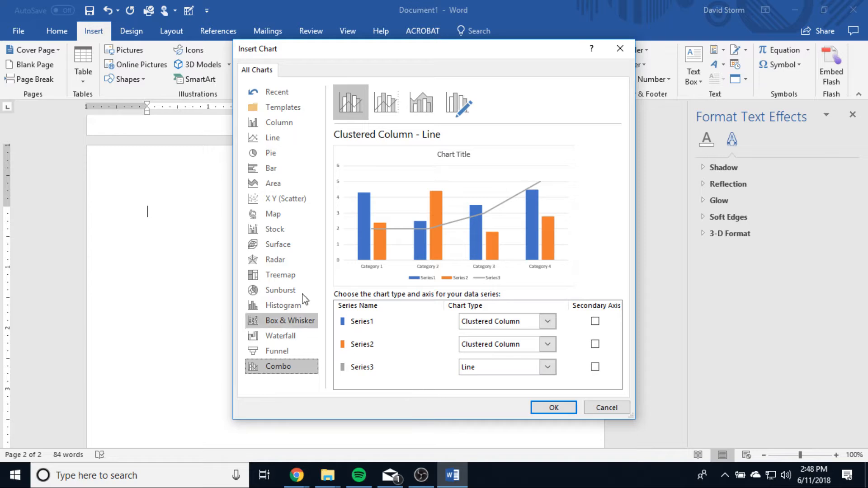
Compare the pie chart variants and insert a doughnut chart on the new page.
{"action": "left_click", "coordinate": [281, 138]}
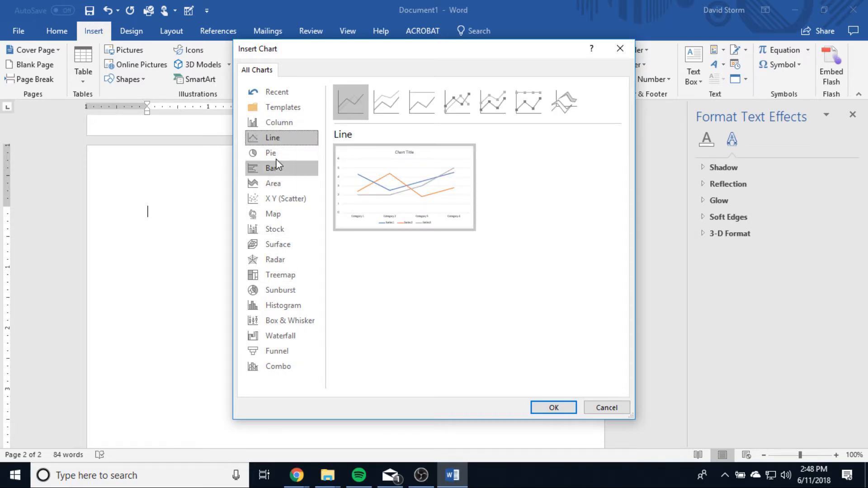
{"action": "left_click", "coordinate": [272, 152]}
{"action": "mouse_move", "coordinate": [379, 170]}
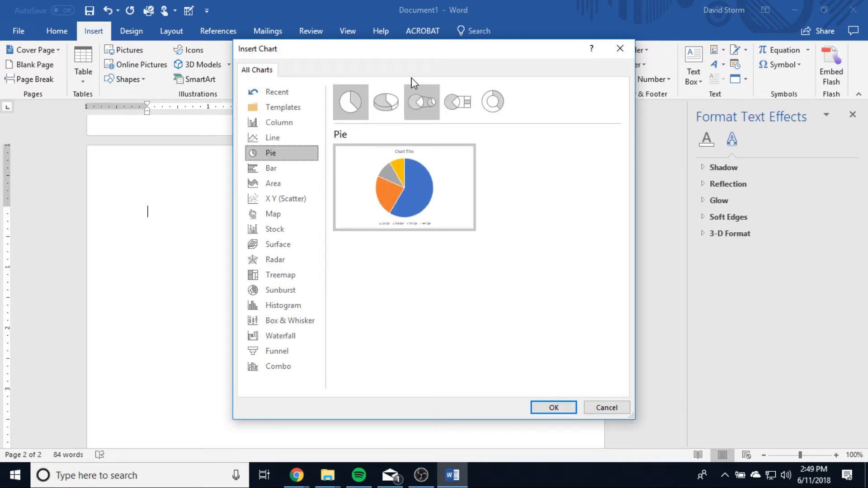
{"action": "left_click", "coordinate": [392, 114]}
{"action": "left_click", "coordinate": [425, 104]}
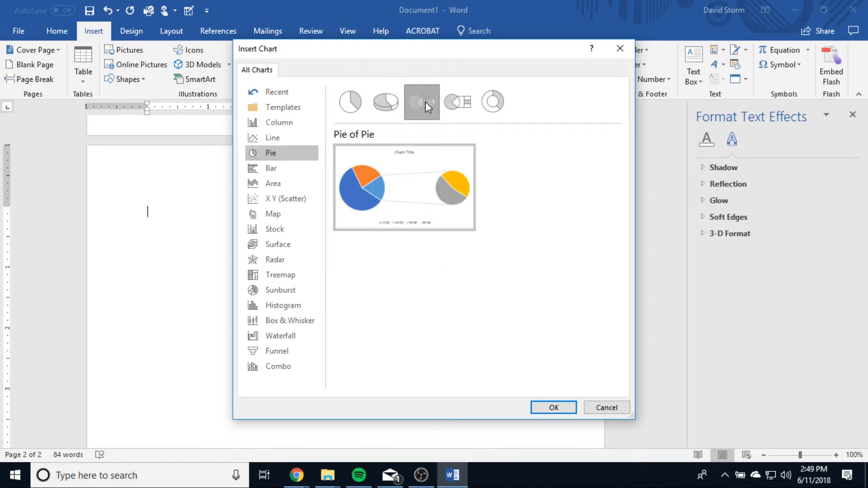
{"action": "left_click", "coordinate": [457, 101]}
{"action": "mouse_move", "coordinate": [392, 213]}
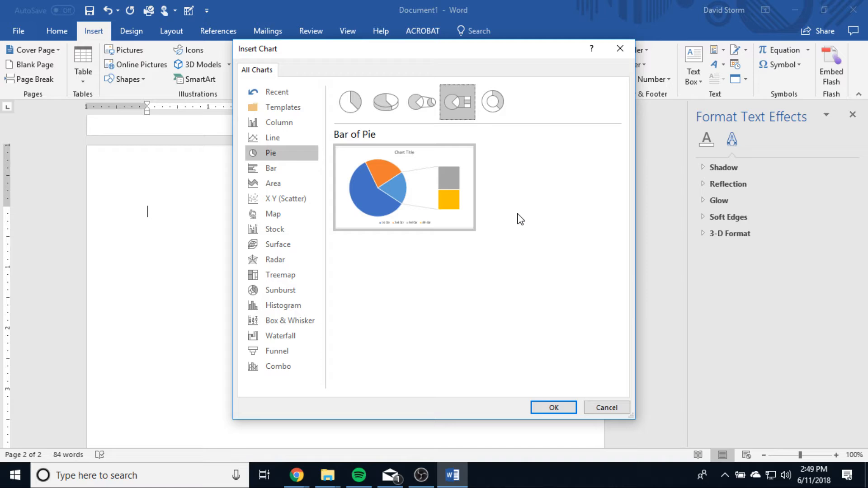
{"action": "left_click", "coordinate": [493, 102]}
{"action": "left_click", "coordinate": [394, 89]}
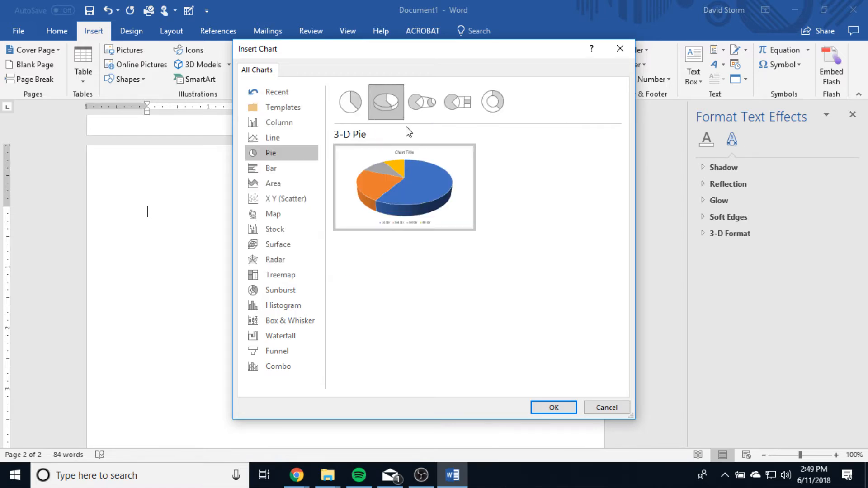
{"action": "left_click", "coordinate": [494, 108]}
{"action": "left_click", "coordinate": [552, 409]}
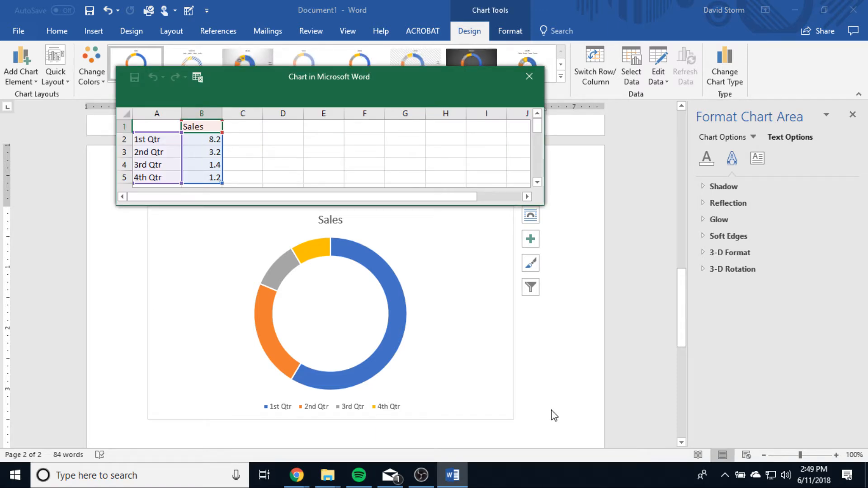
Enlarge the chart's data sheet window and move it above the doughnut chart, clear of the chart title.
{"action": "left_click_drag", "start_coordinate": [329, 74], "coordinate": [371, 120]}
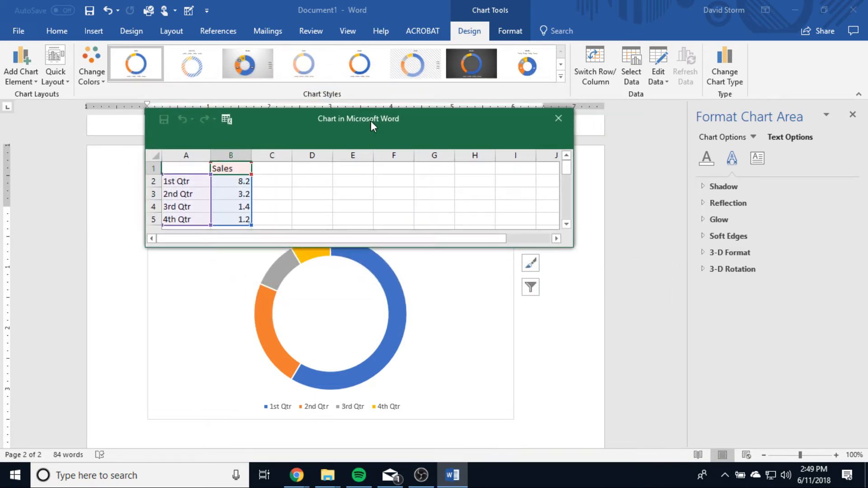
{"action": "left_click_drag", "start_coordinate": [573, 246], "coordinate": [651, 311]}
{"action": "left_click_drag", "start_coordinate": [310, 118], "coordinate": [264, 7]}
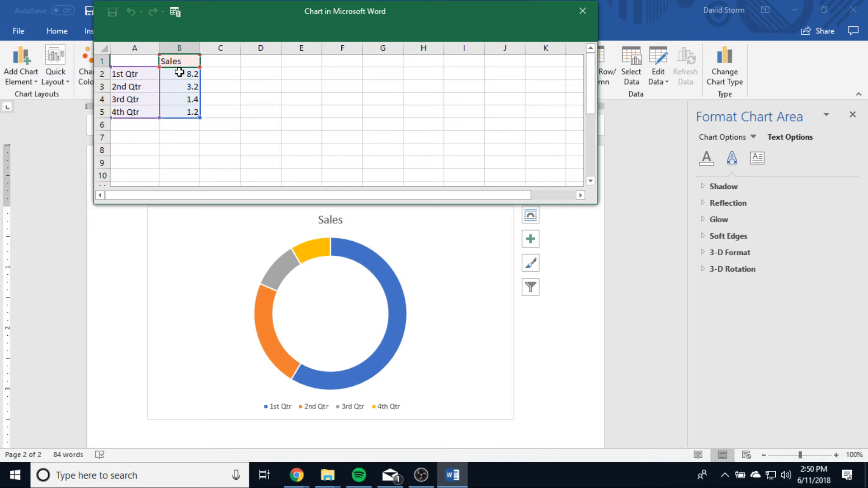
Examine the four quarter labels in the first column of the chart's data sheet.
{"action": "left_click", "coordinate": [127, 85]}
{"action": "left_click", "coordinate": [131, 99]}
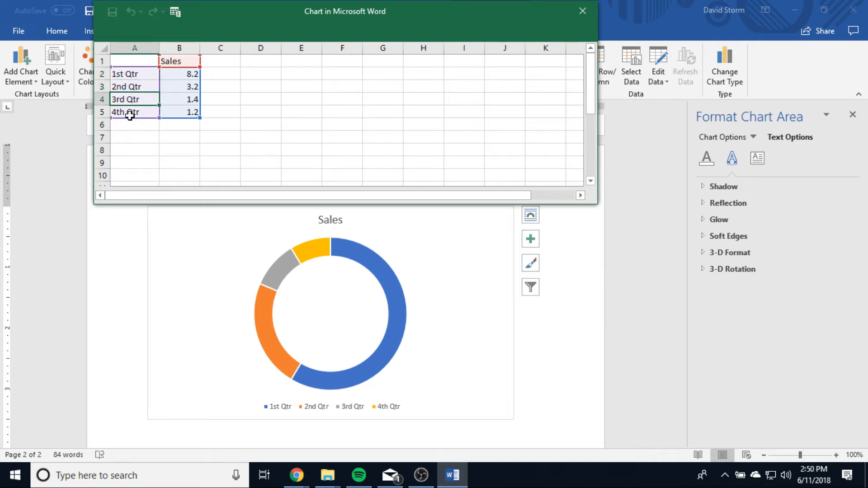
{"action": "left_click", "coordinate": [129, 112]}
{"action": "left_click", "coordinate": [135, 76]}
{"action": "left_click", "coordinate": [143, 90]}
{"action": "left_click", "coordinate": [131, 112]}
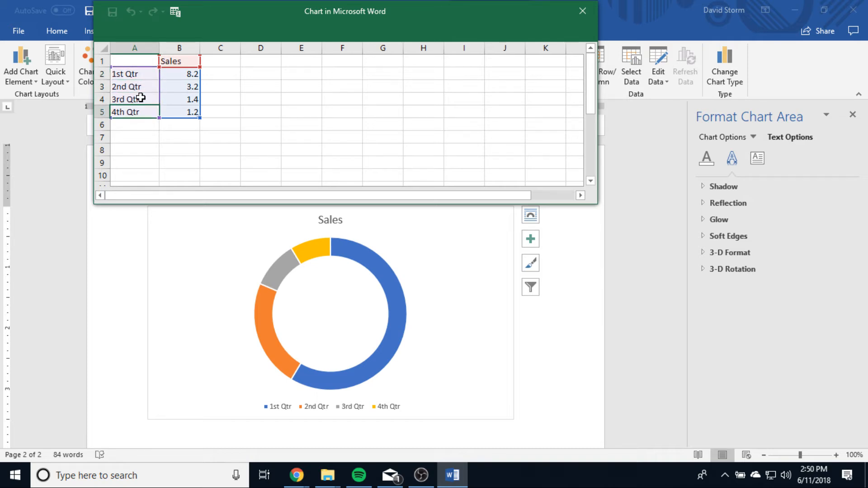
{"action": "left_click", "coordinate": [138, 98]}
{"action": "left_click", "coordinate": [136, 89]}
{"action": "left_click", "coordinate": [139, 74]}
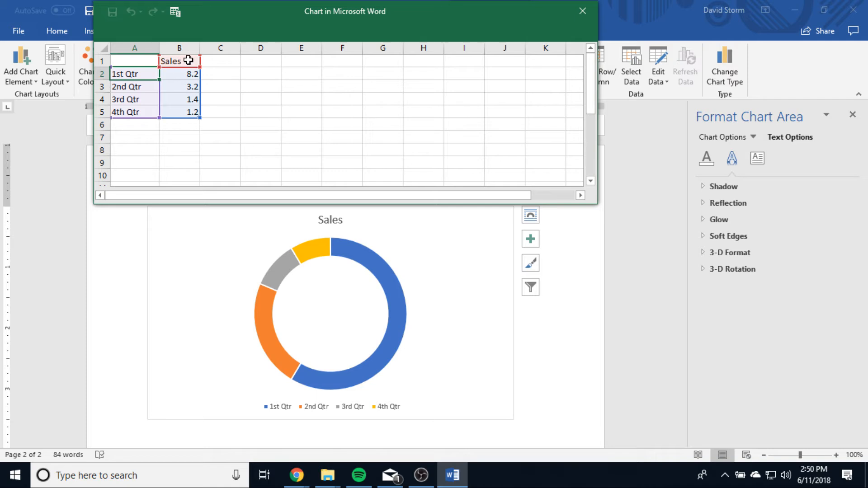
Replace the Sales heading in cell B1 of the chart data with "Father's Day Presents".
{"action": "left_click", "coordinate": [185, 60]}
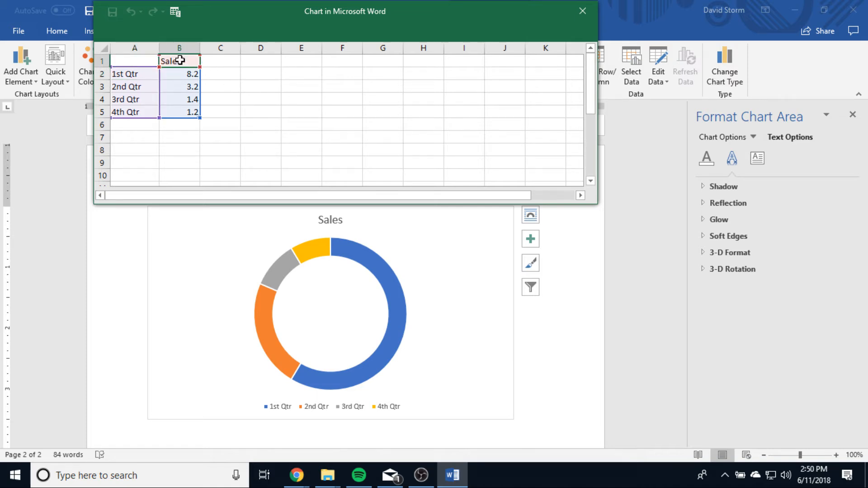
{"action": "double_click", "coordinate": [184, 61]}
{"action": "left_click_drag", "start_coordinate": [182, 61], "coordinate": [150, 61]}
{"action": "key", "text": "BackSpace"}
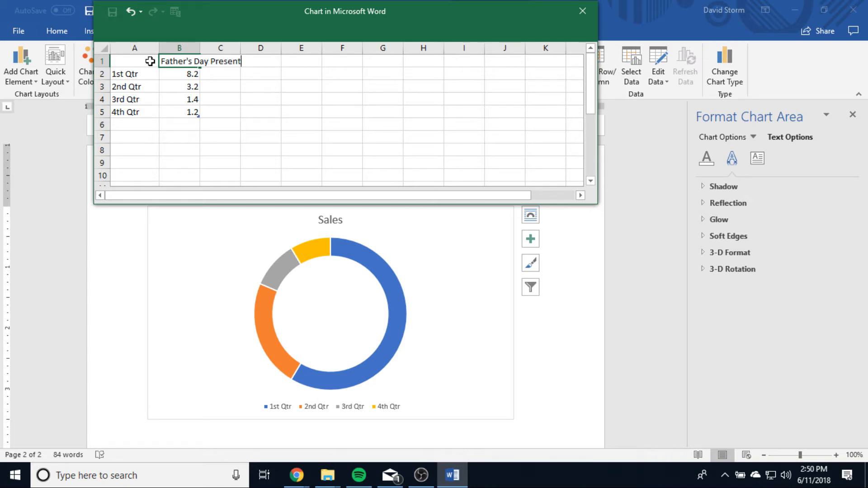
{"action": "type", "text": "Father's Day Presents"}
{"action": "left_click", "coordinate": [267, 111]}
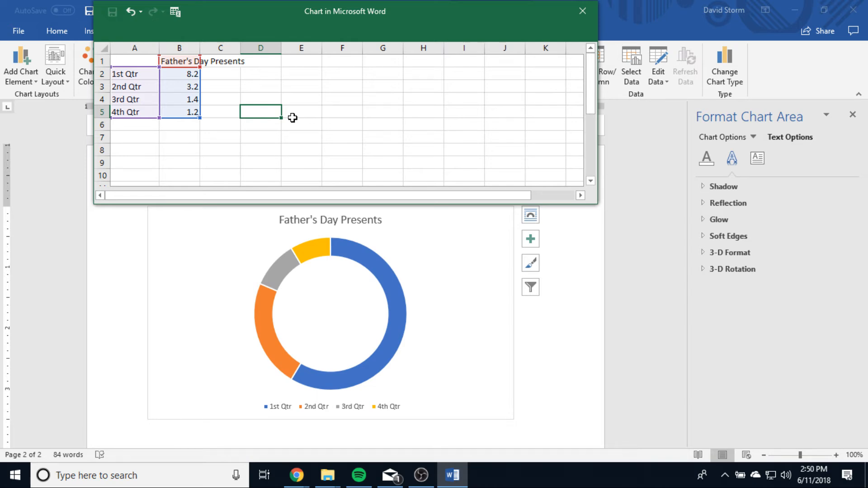
{"action": "left_click", "coordinate": [143, 81]}
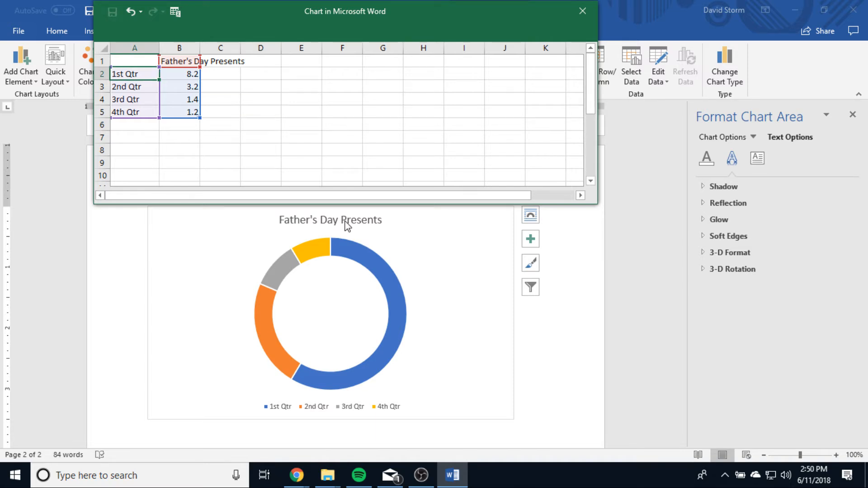
Replace the 1st Qtr label in the chart data with "Son" and set its value to 12.
{"action": "type", "text": "Son"}
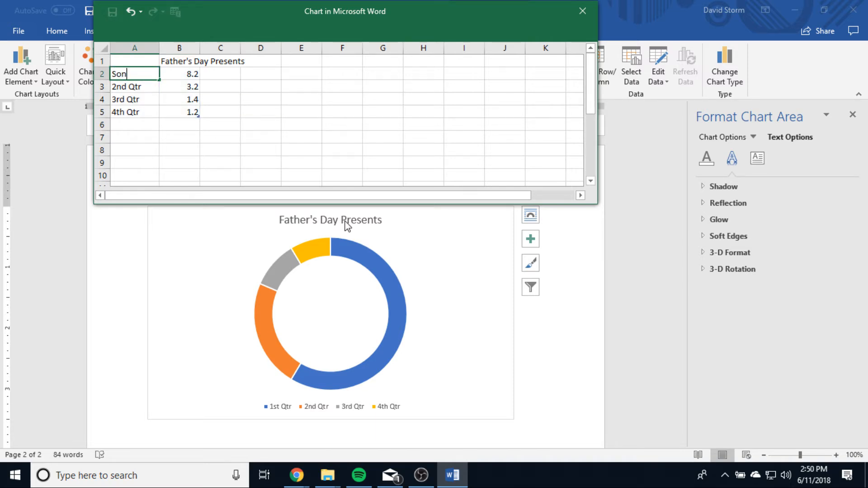
{"action": "left_click", "coordinate": [188, 77]}
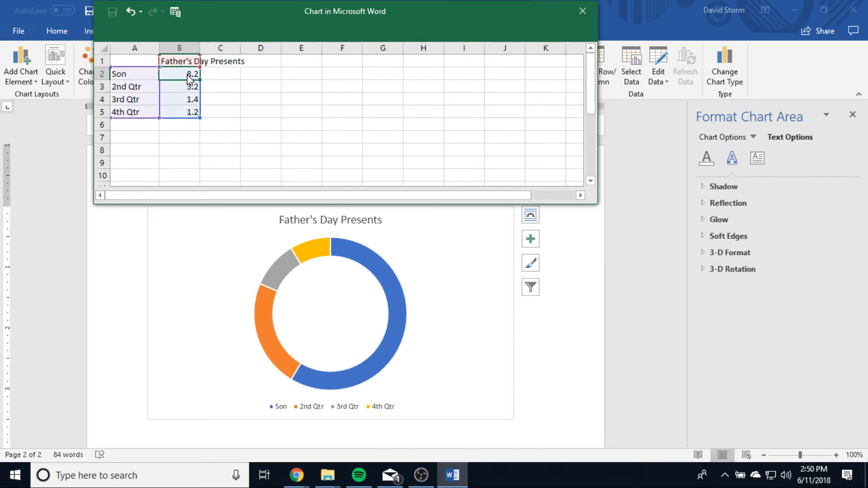
{"action": "type", "text": "12"}
{"action": "left_click", "coordinate": [311, 114]}
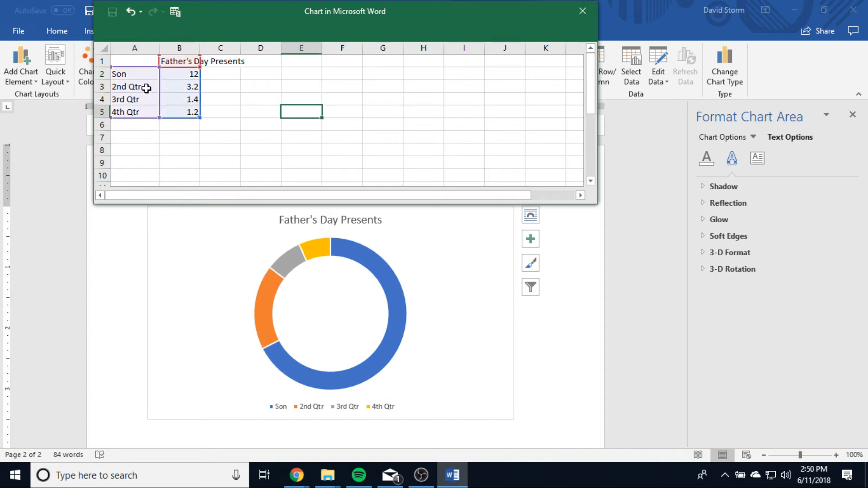
Replace the 2nd Qtr label in the chart data with "Daughter" and set its value to 22.
{"action": "left_click", "coordinate": [146, 87]}
{"action": "type", "text": "Da"}
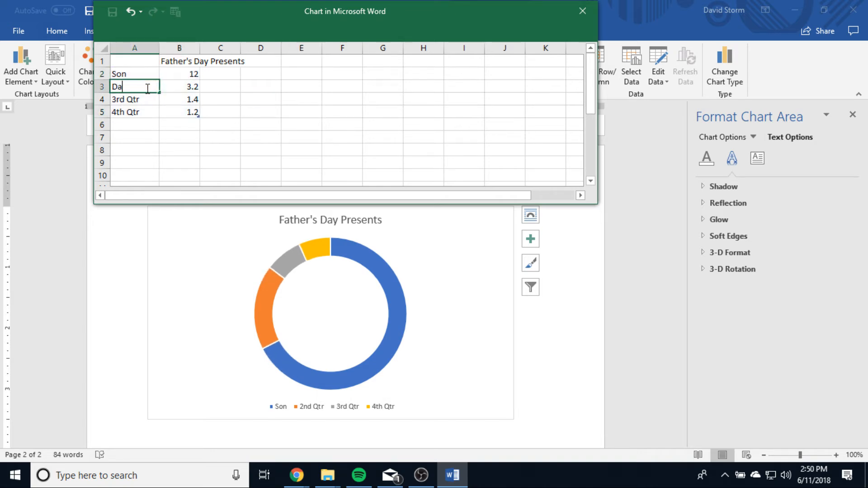
{"action": "type", "text": "ughter"}
{"action": "left_click", "coordinate": [174, 88]}
{"action": "type", "text": "22"}
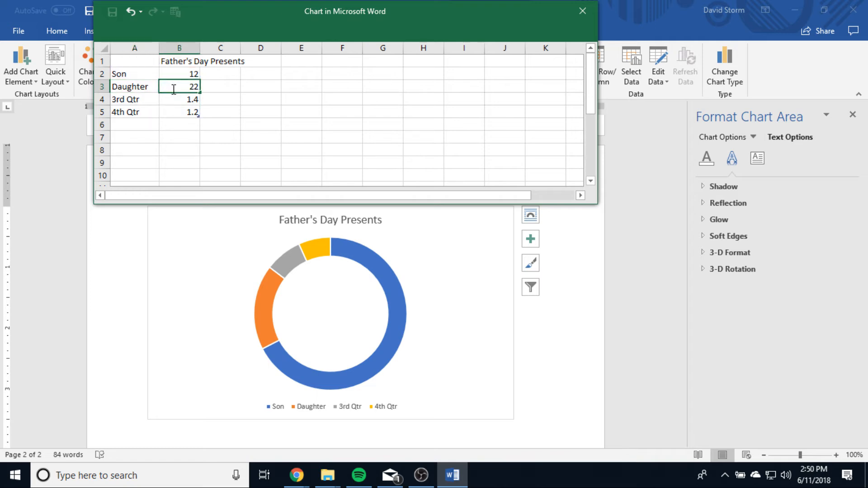
{"action": "left_click", "coordinate": [255, 97]}
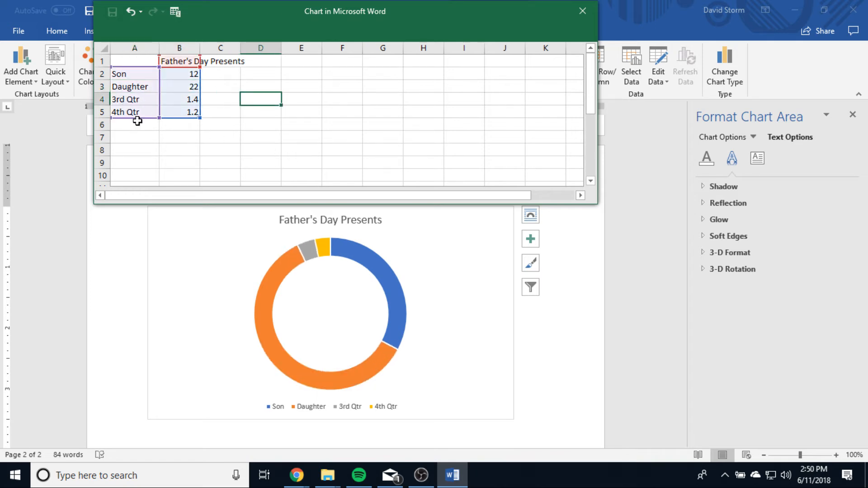
Replace the 3rd Qtr label in the chart data with "Wife" and set its value to 3.
{"action": "left_click", "coordinate": [137, 101]}
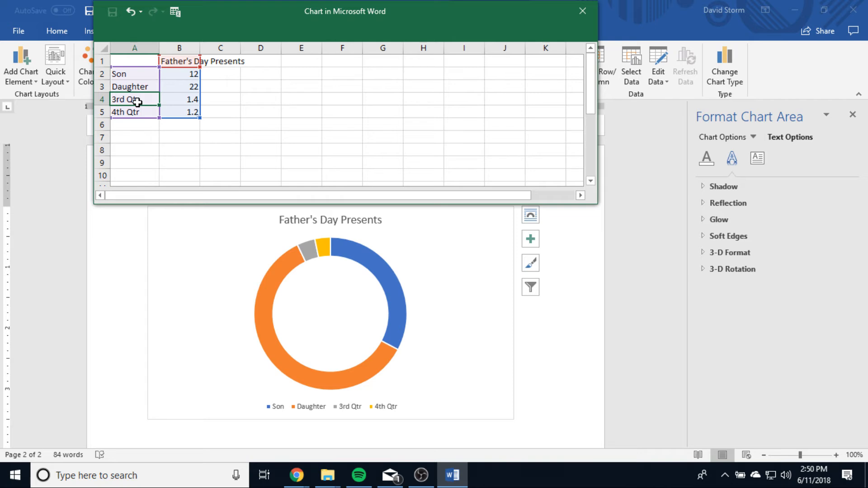
{"action": "type", "text": "Wife"}
{"action": "left_click", "coordinate": [168, 100]}
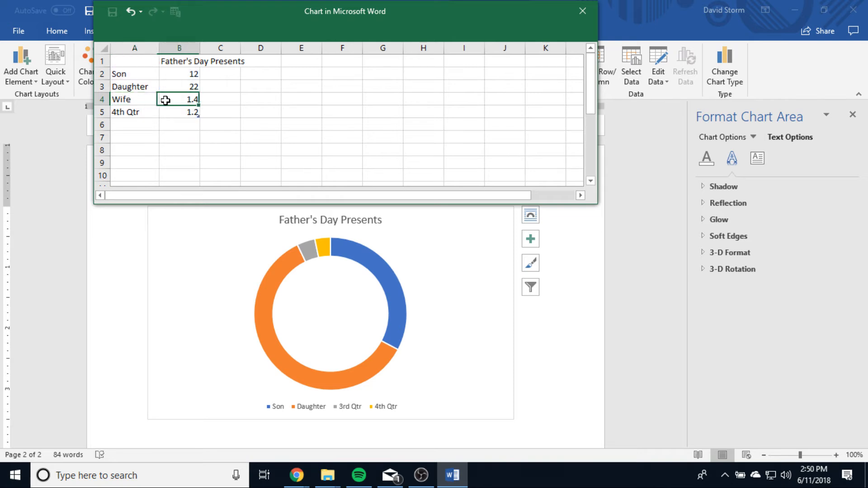
{"action": "type", "text": "3"}
{"action": "left_click", "coordinate": [302, 112]}
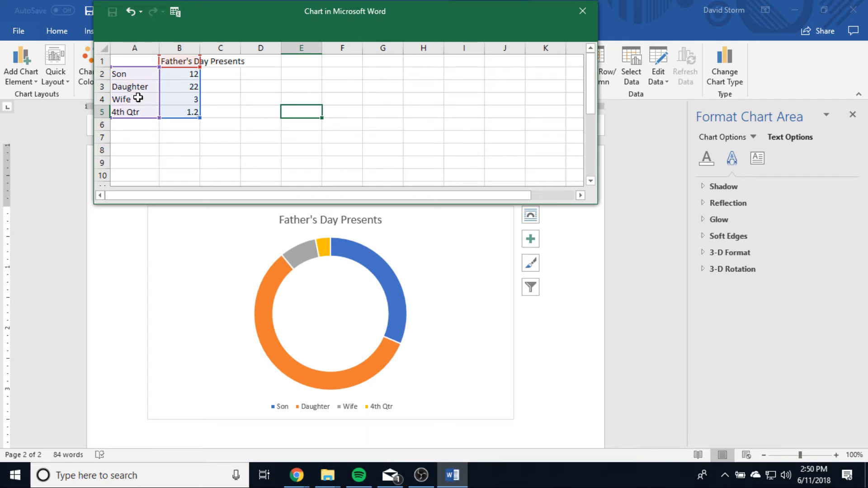
Delete the 4th Qtr row, row 5, from the chart data.
{"action": "left_click", "coordinate": [100, 112]}
{"action": "right_click", "coordinate": [102, 112]}
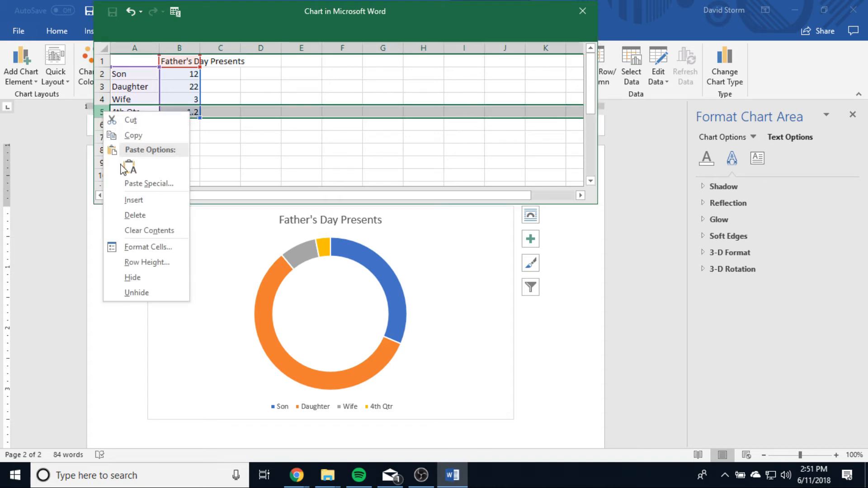
{"action": "left_click", "coordinate": [135, 216]}
{"action": "left_click", "coordinate": [208, 155]}
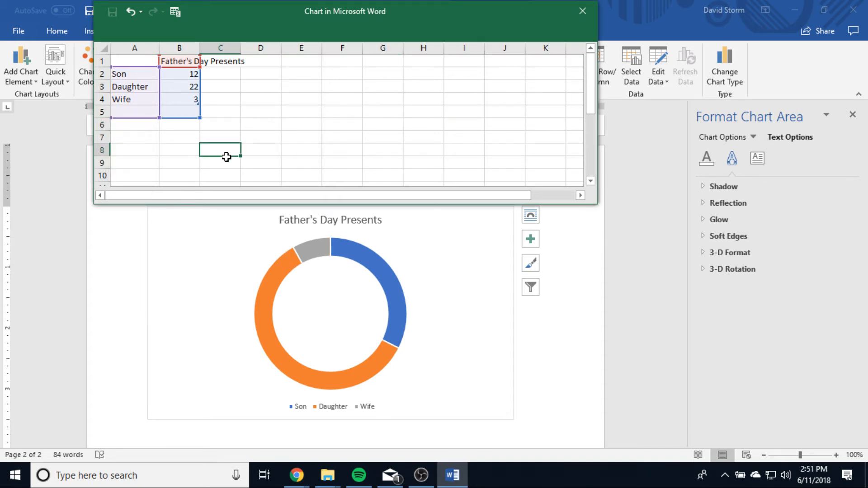
Check the remaining Son, Daughter and Wife entries and close the chart's data sheet.
{"action": "left_click", "coordinate": [124, 113]}
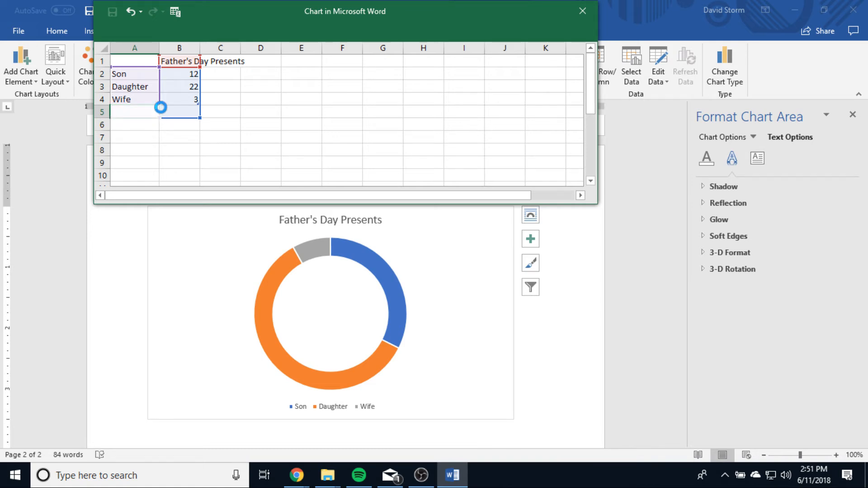
{"action": "left_click", "coordinate": [245, 137]}
{"action": "left_click", "coordinate": [179, 101]}
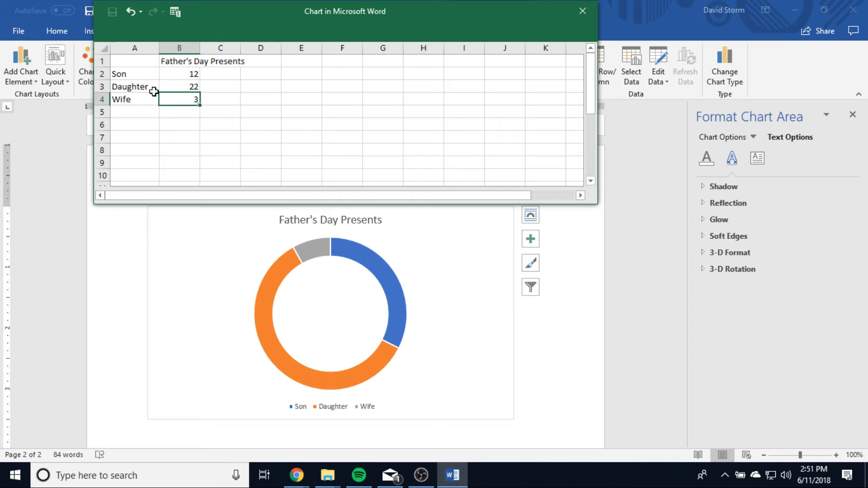
{"action": "left_click_drag", "start_coordinate": [128, 73], "coordinate": [183, 95]}
{"action": "left_click", "coordinate": [346, 131]}
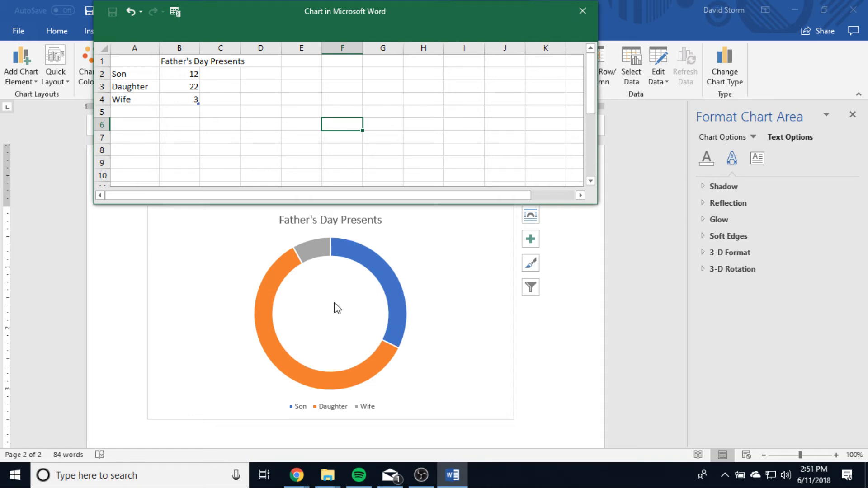
{"action": "left_click", "coordinate": [252, 121]}
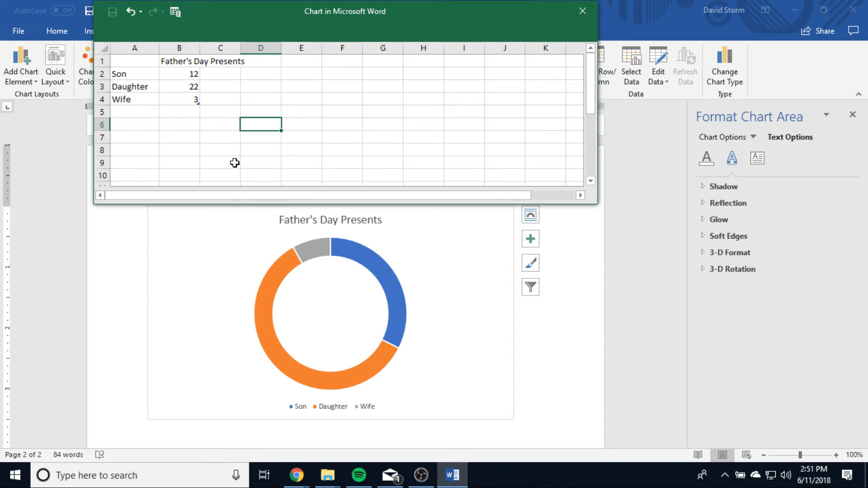
{"action": "left_click", "coordinate": [166, 123]}
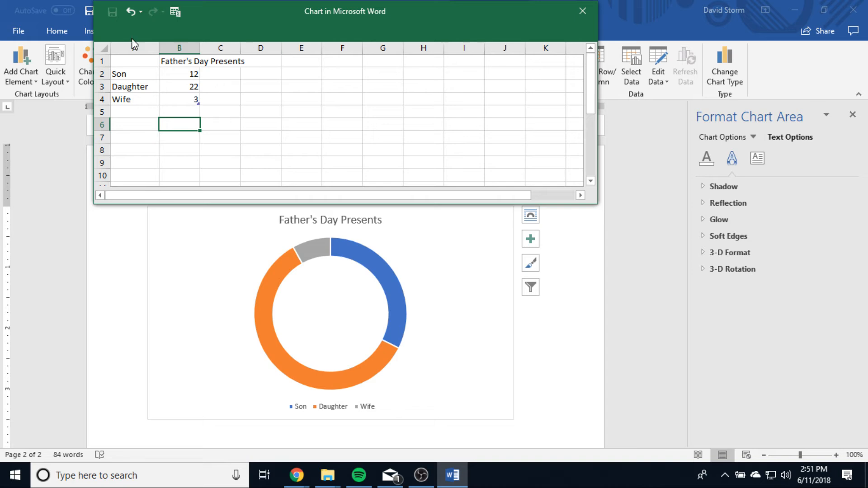
{"action": "left_click", "coordinate": [582, 11]}
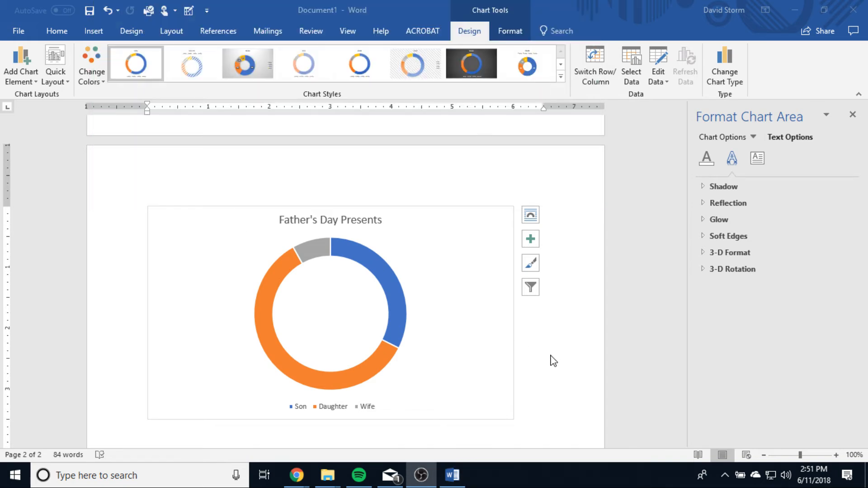
Compare several chart styles on the doughnut chart and apply the one with the dark gray gradient background and percentage labels.
{"action": "scroll", "coordinate": [552, 359], "scroll_direction": "down", "scroll_amount": 2}
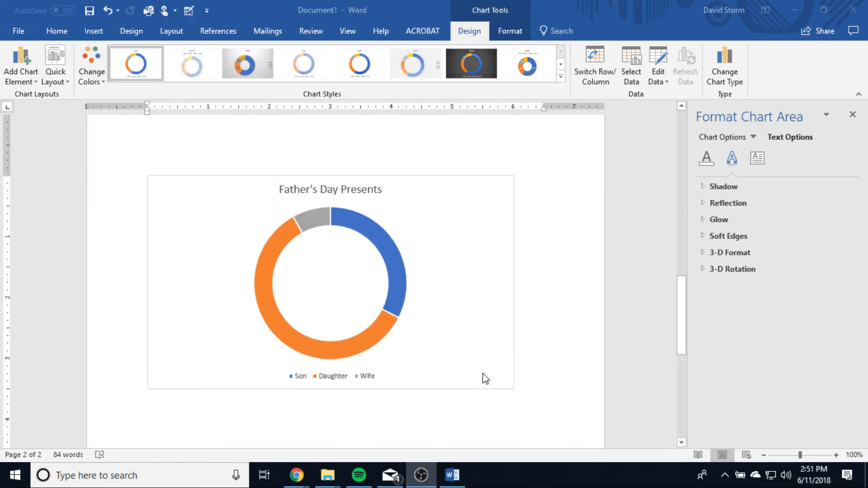
{"action": "left_click", "coordinate": [448, 335]}
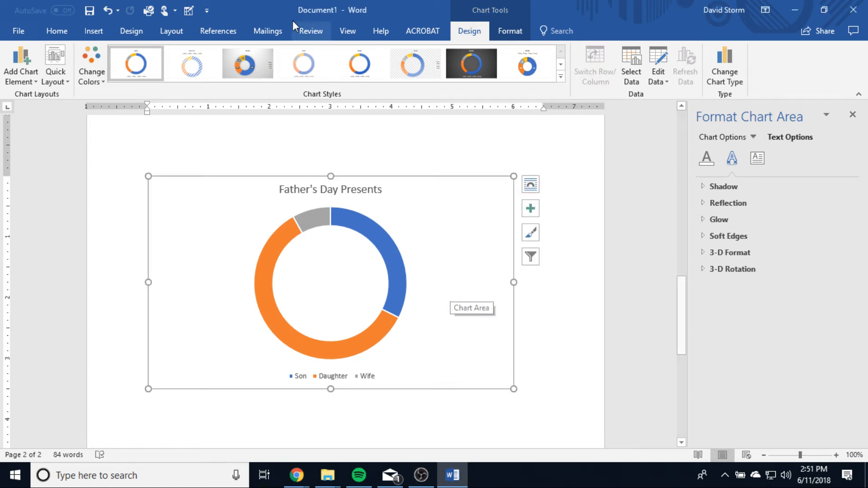
{"action": "left_click", "coordinate": [255, 72]}
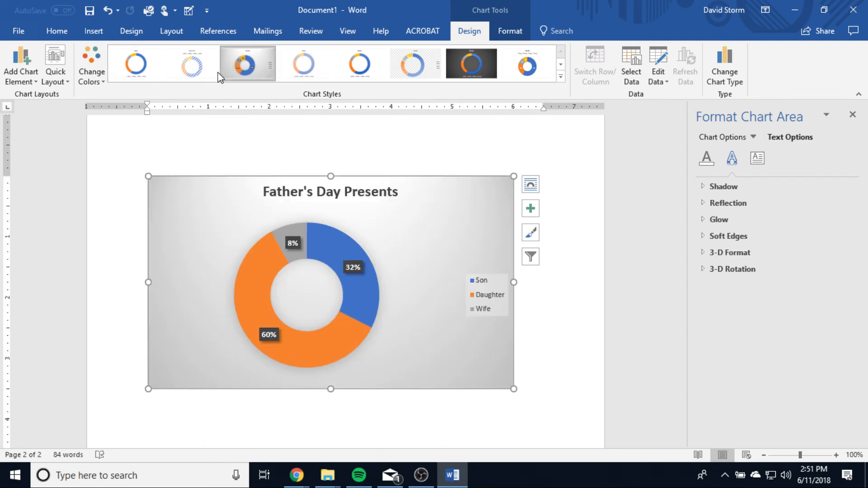
{"action": "left_click", "coordinate": [132, 67]}
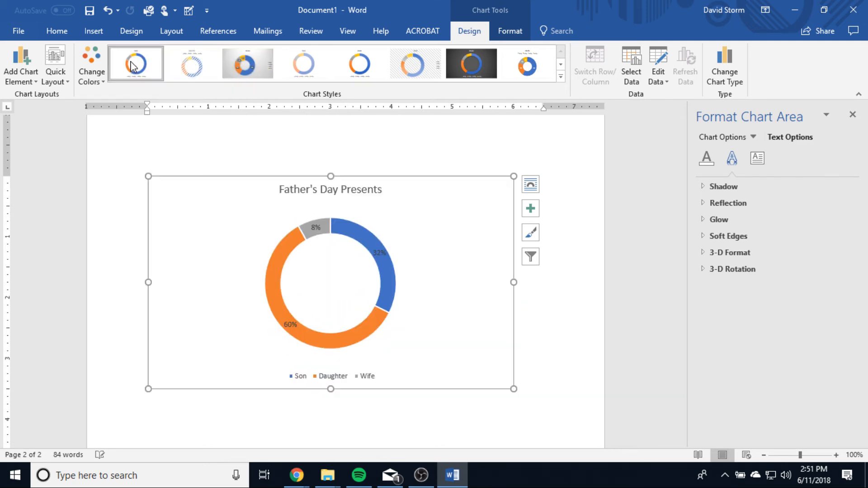
{"action": "left_click", "coordinate": [351, 72]}
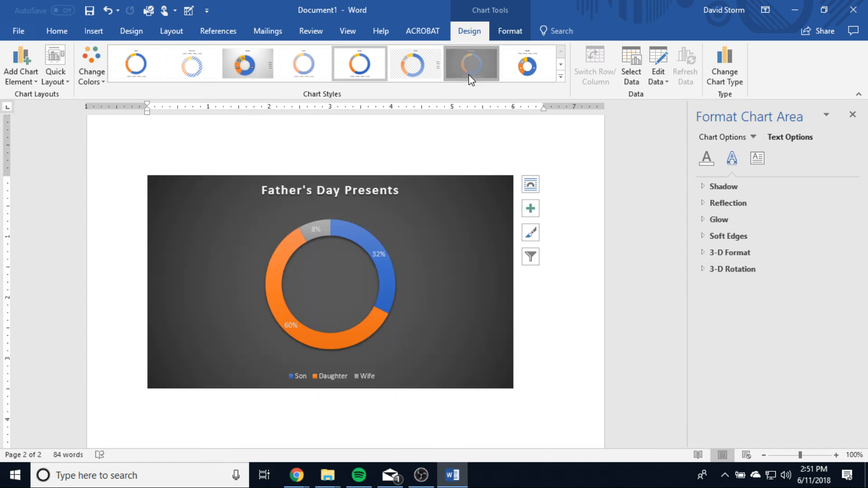
{"action": "left_click", "coordinate": [471, 78]}
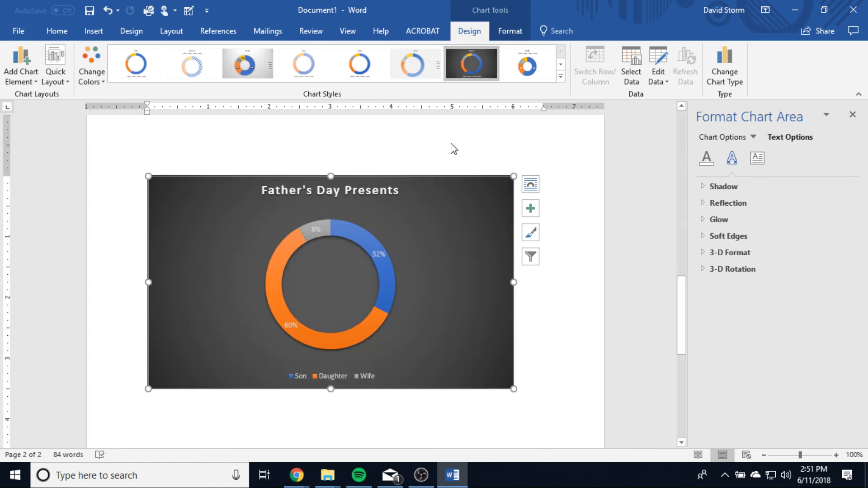
{"action": "left_click", "coordinate": [527, 67]}
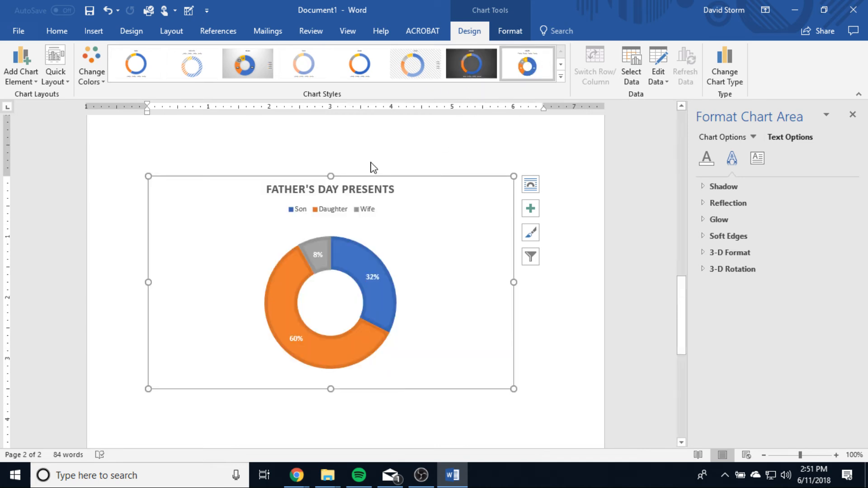
{"action": "left_click", "coordinate": [471, 64]}
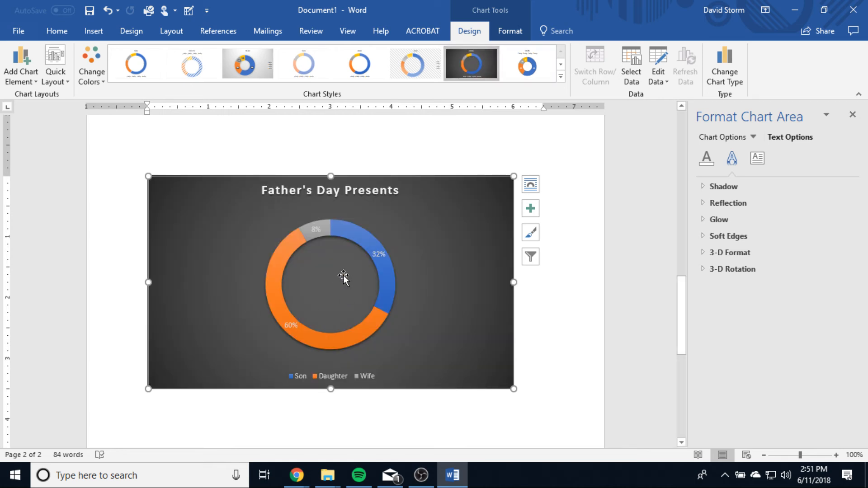
Try the orange and blue monochromatic palettes on the chart and restore its colorful blue, orange and gray palette.
{"action": "left_click", "coordinate": [104, 84]}
{"action": "scroll", "coordinate": [157, 266], "scroll_direction": "down", "scroll_amount": 5}
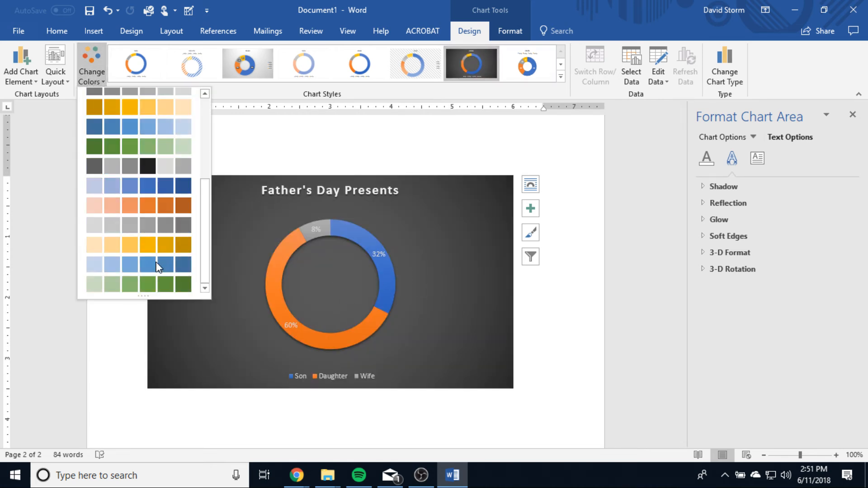
{"action": "left_click", "coordinate": [134, 204]}
{"action": "left_click", "coordinate": [95, 80]}
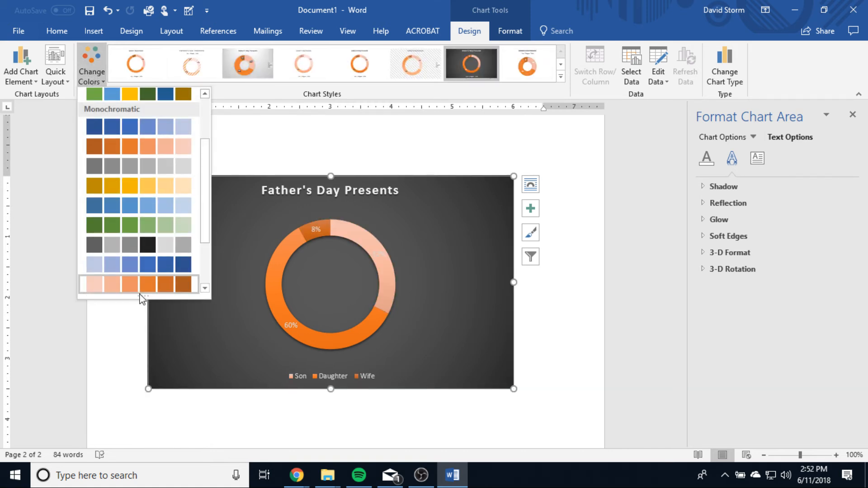
{"action": "scroll", "coordinate": [146, 253], "scroll_direction": "down", "scroll_amount": 3}
{"action": "left_click", "coordinate": [137, 263]}
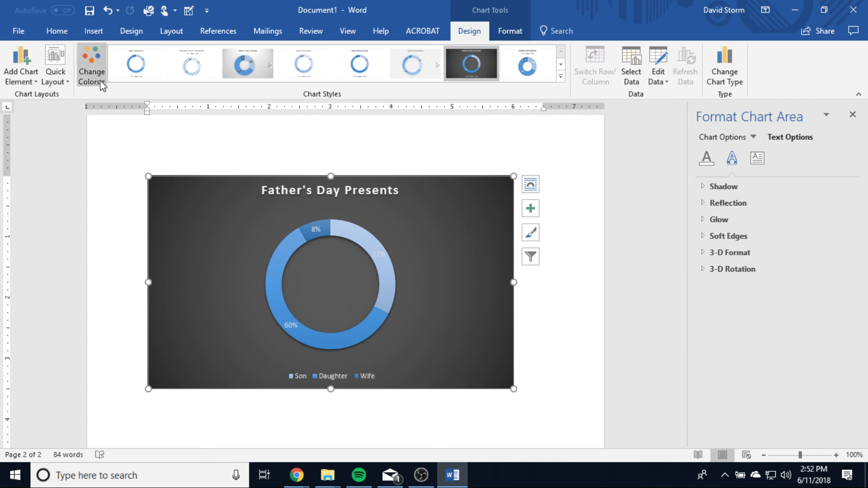
{"action": "left_click", "coordinate": [91, 64]}
{"action": "scroll", "coordinate": [137, 221], "scroll_direction": "up", "scroll_amount": 3}
{"action": "left_click", "coordinate": [135, 111]}
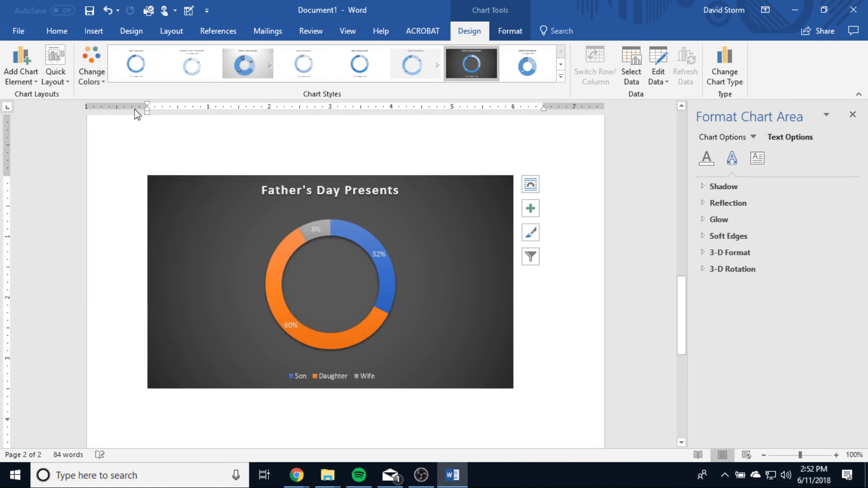
Apply the quick layout with a title, percentage labels and right-hand legend to the chart, and check the legend placement options.
{"action": "left_click", "coordinate": [56, 68]}
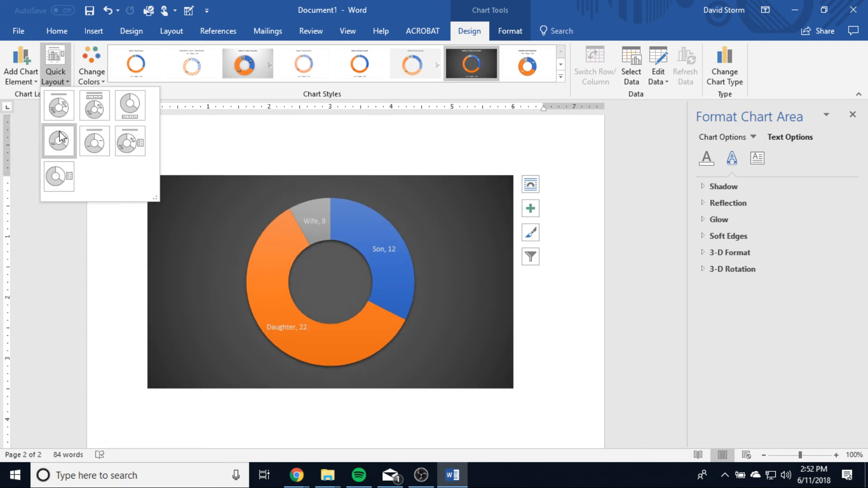
{"action": "left_click", "coordinate": [128, 140]}
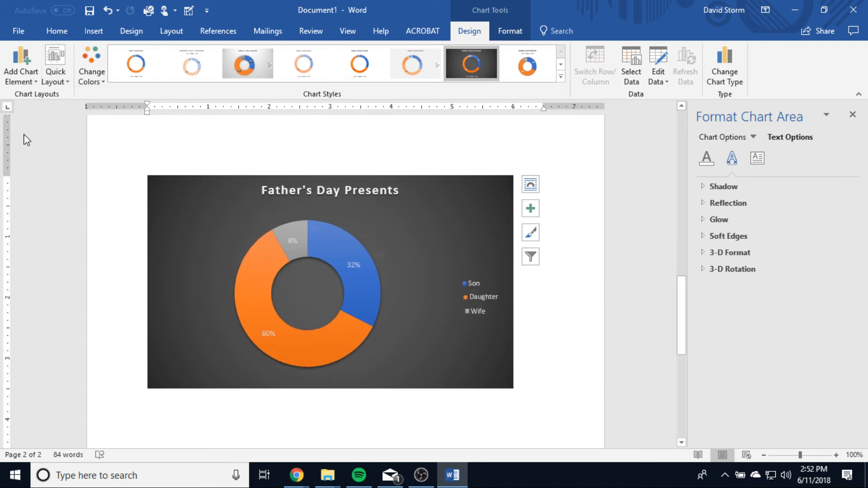
{"action": "left_click", "coordinate": [37, 80]}
{"action": "mouse_move", "coordinate": [36, 141]}
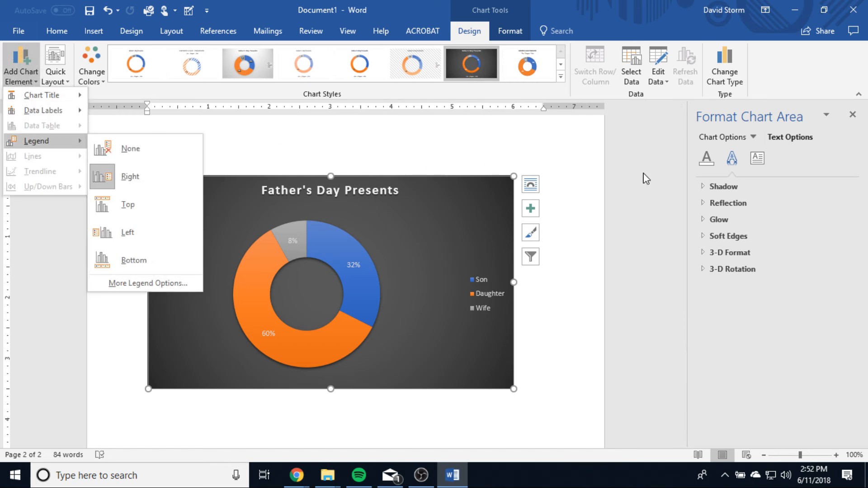
{"action": "left_click", "coordinate": [612, 244]}
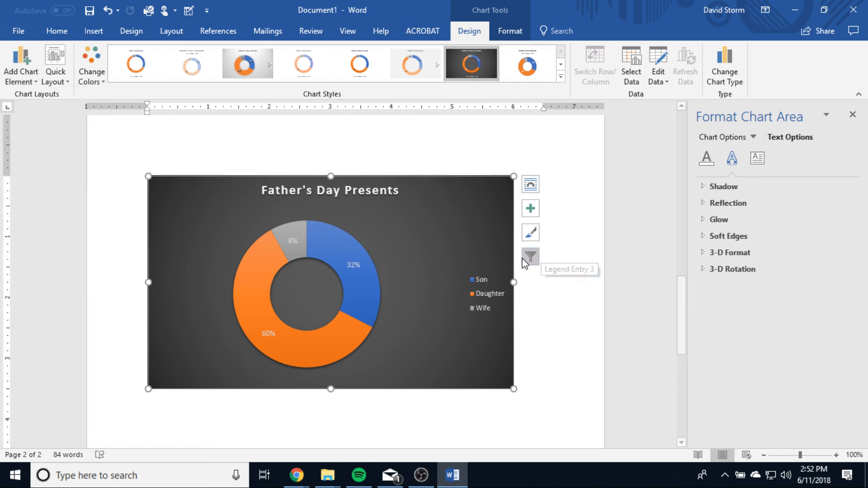